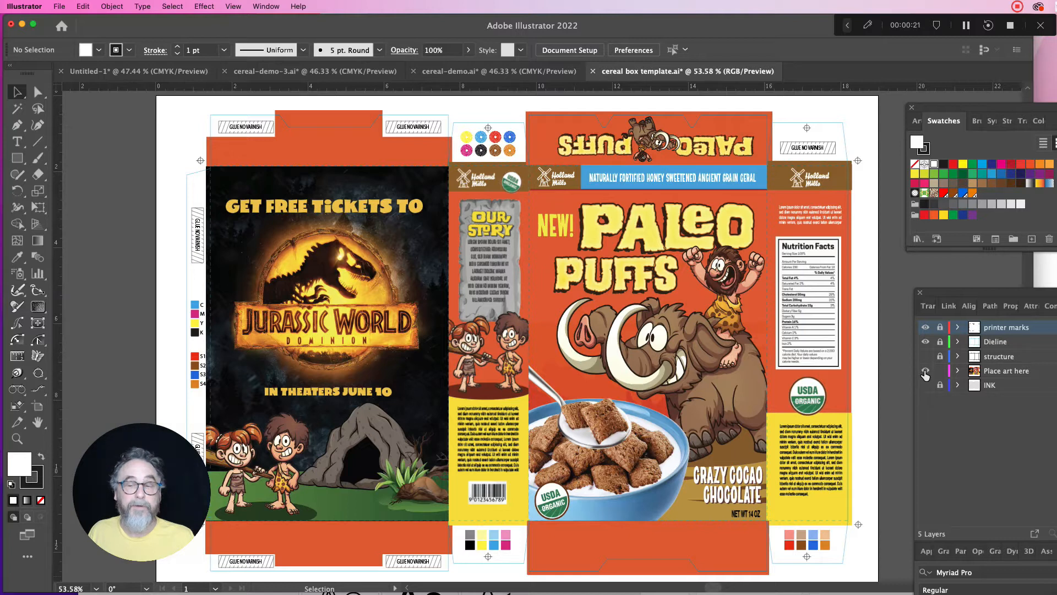
left_click(926, 374)
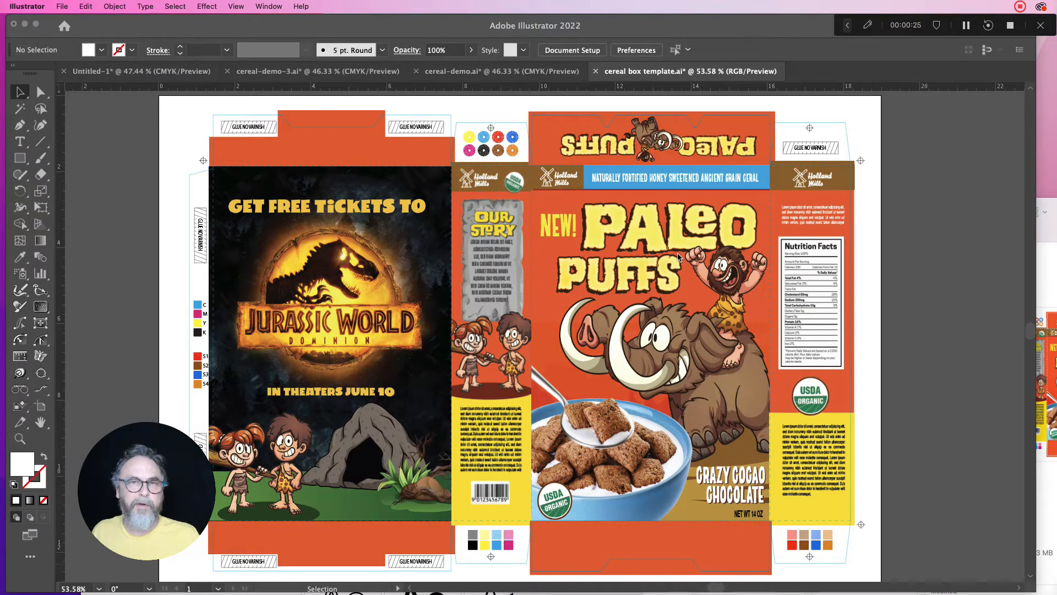
left_click(643, 241)
left_click_drag(638, 242, 615, 263)
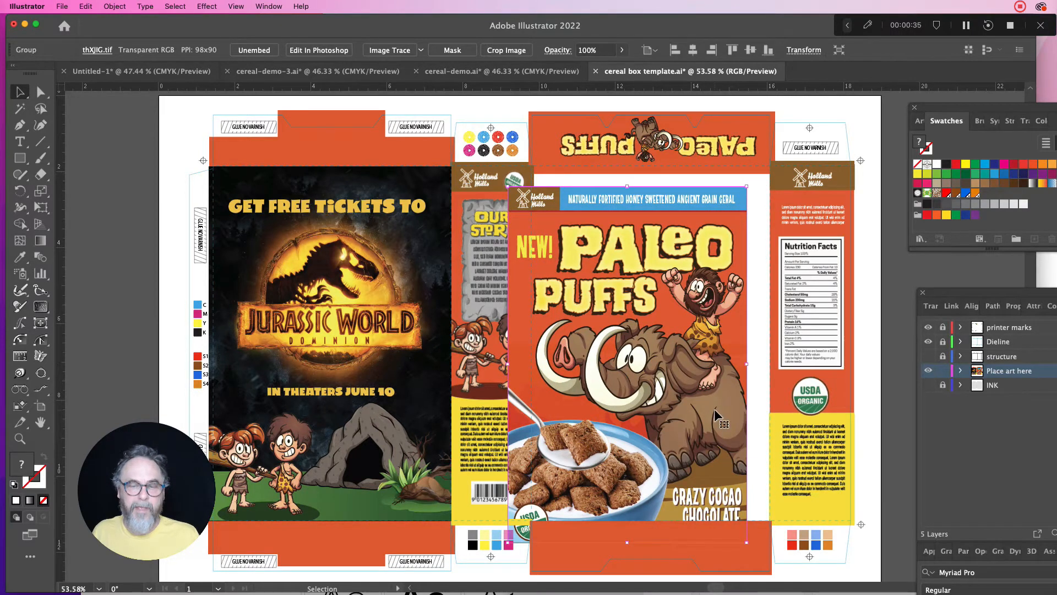
key("super+z")
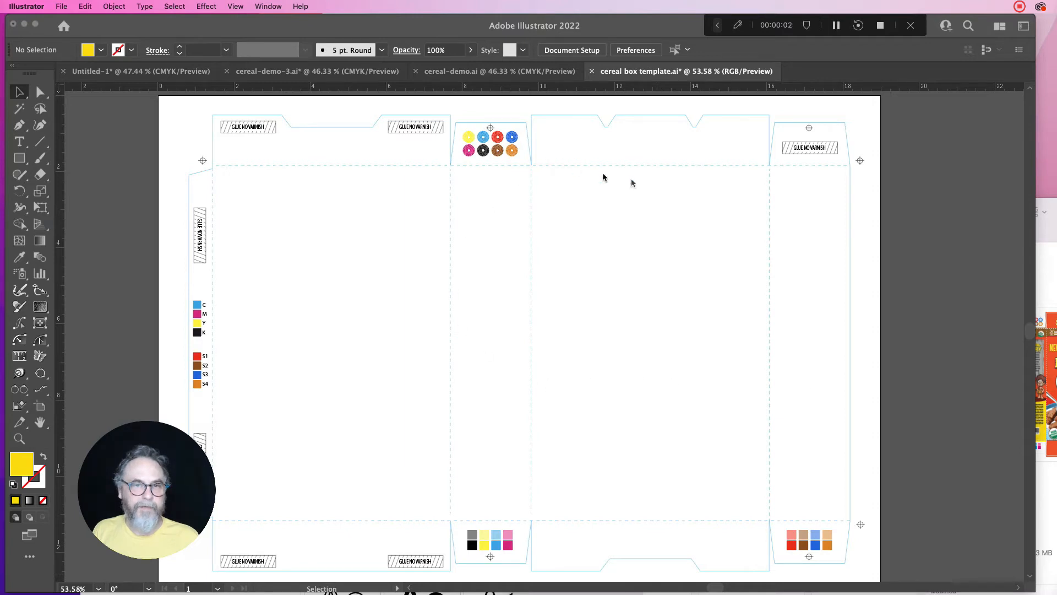
Step: Display the layer list and inspect the contents of the printer marks and Dieline layers by hiding and showing each
left_click(823, 461)
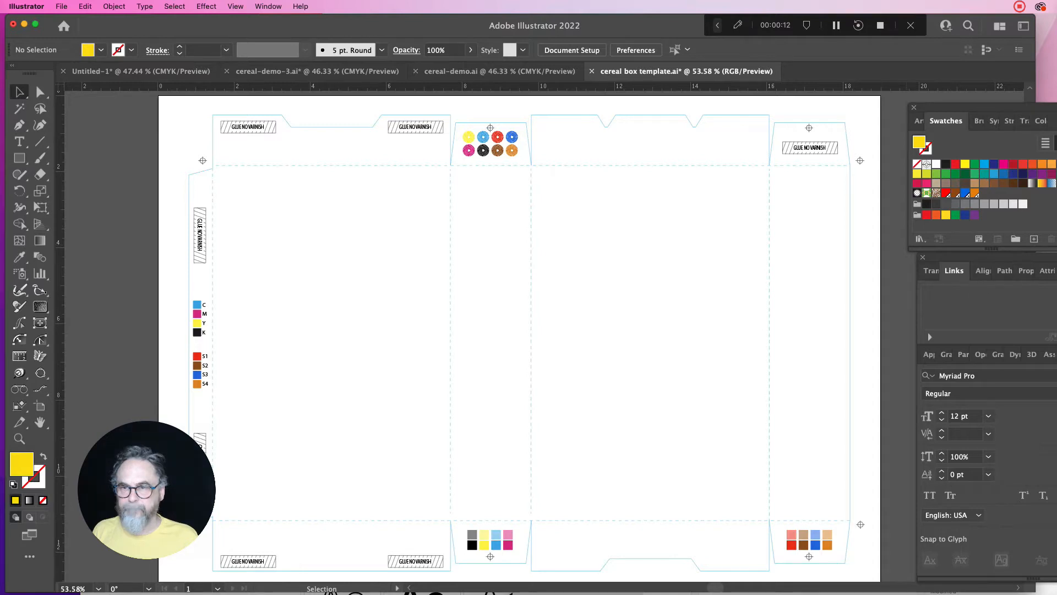
key("F7")
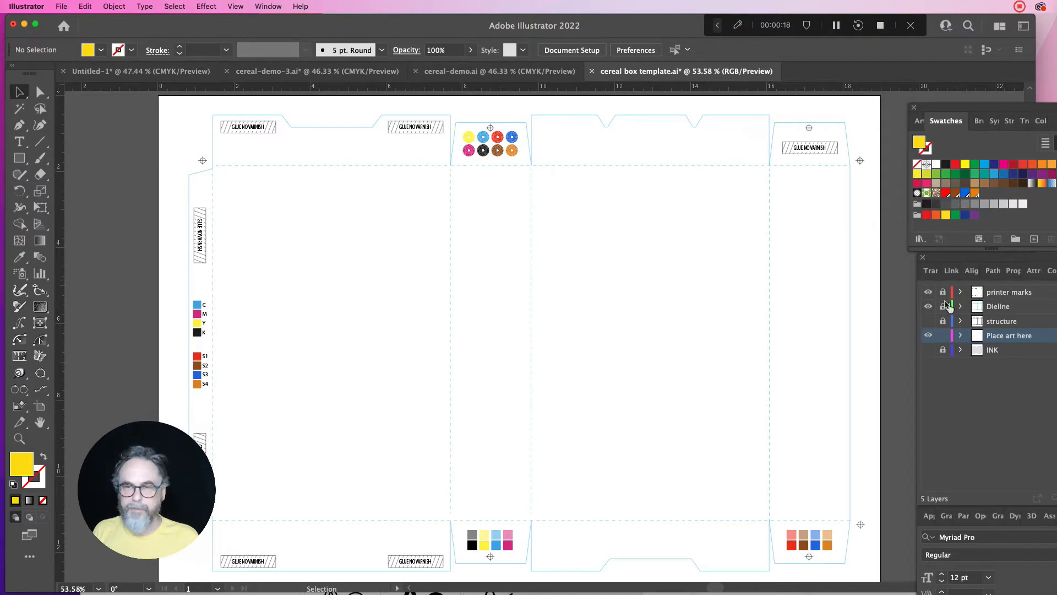
left_click(928, 293)
left_click(928, 292)
left_click(928, 292)
left_click(928, 292)
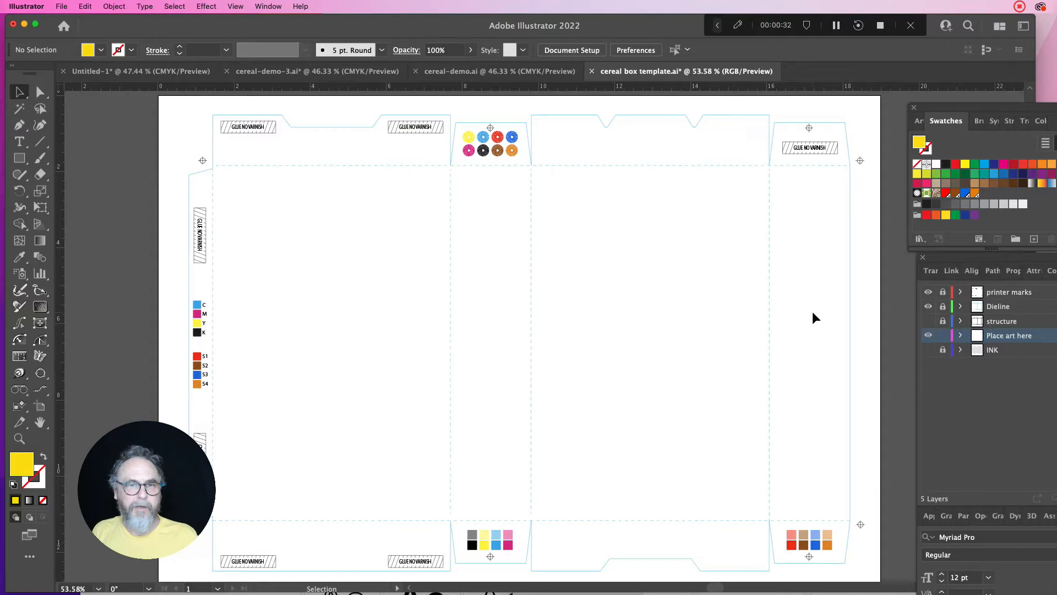
left_click(928, 308)
left_click(928, 307)
left_click(928, 307)
left_click(928, 308)
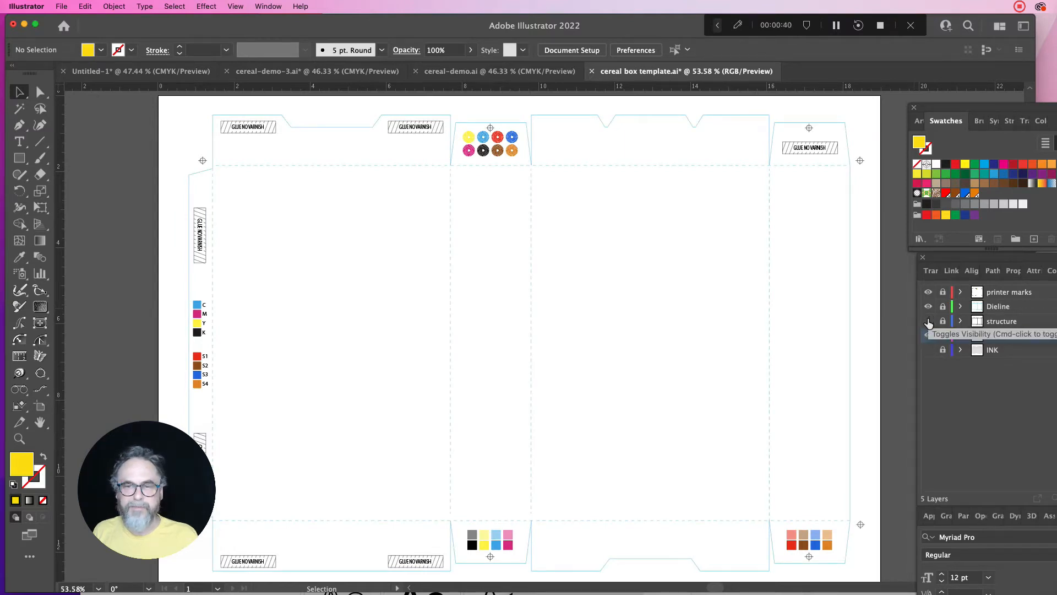
Step: Inspect the contents of the structure and INK layers by briefly showing each, leaving both hidden
left_click(928, 321)
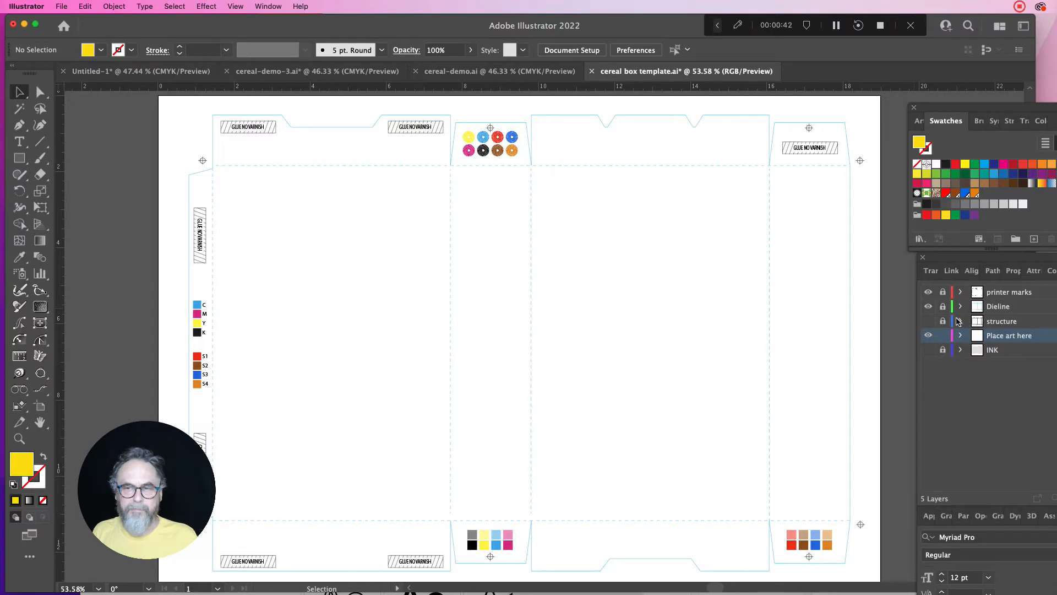
left_click(928, 322)
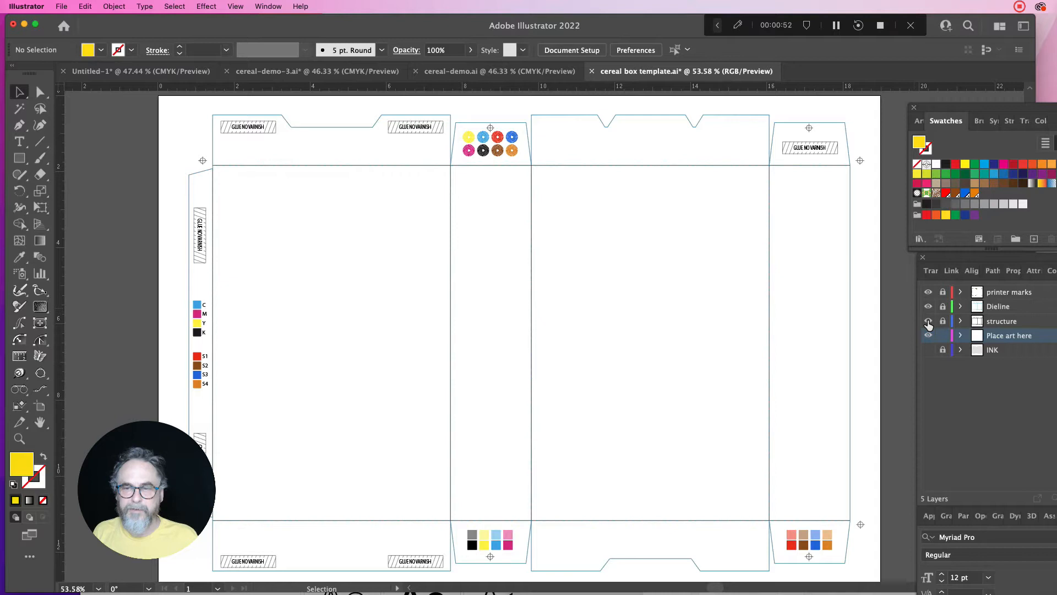
left_click(928, 321)
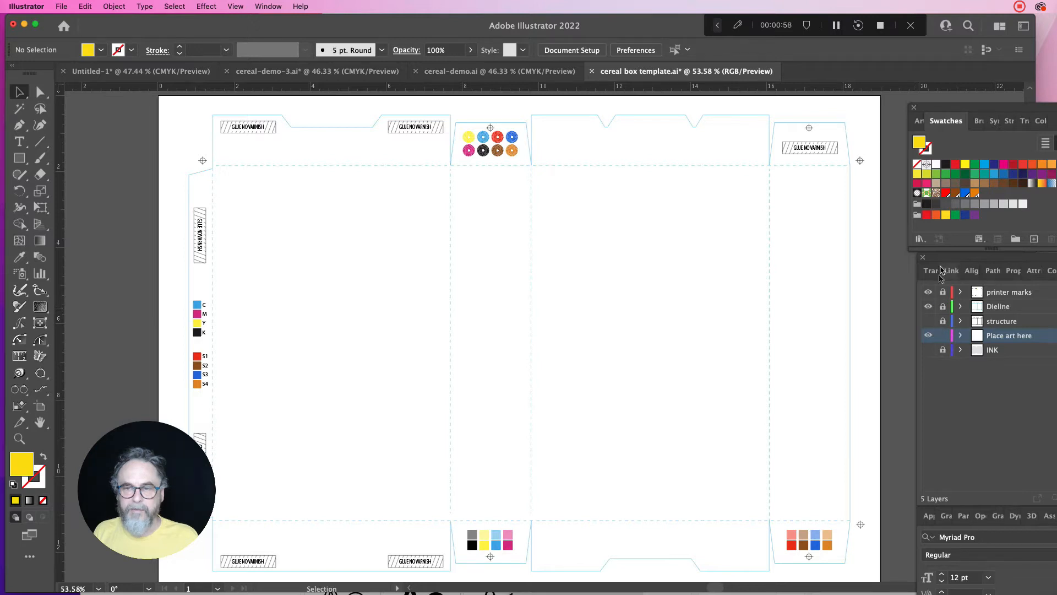
left_click(943, 349)
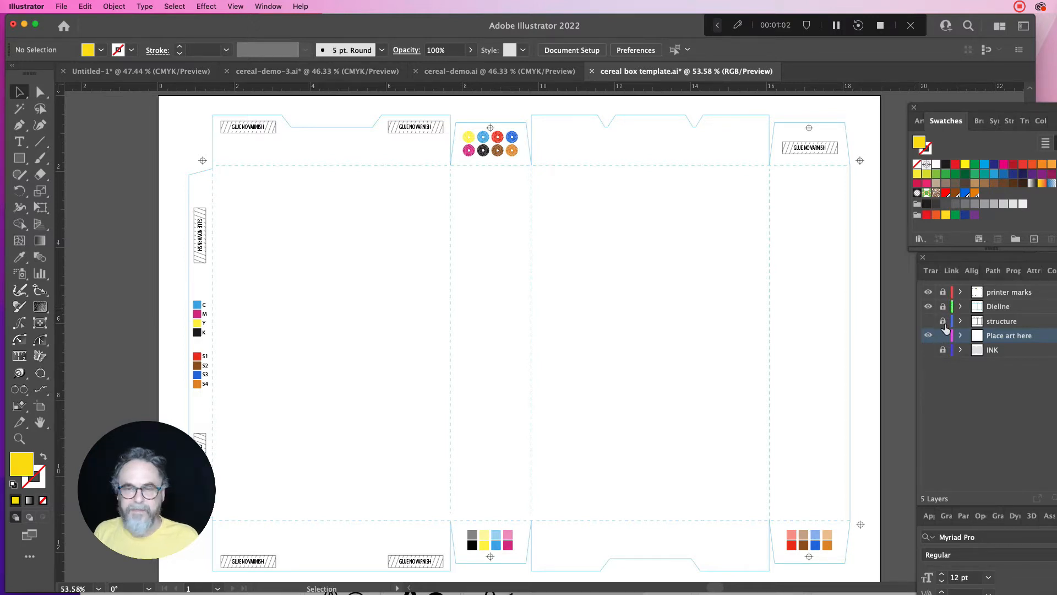
left_click(929, 350)
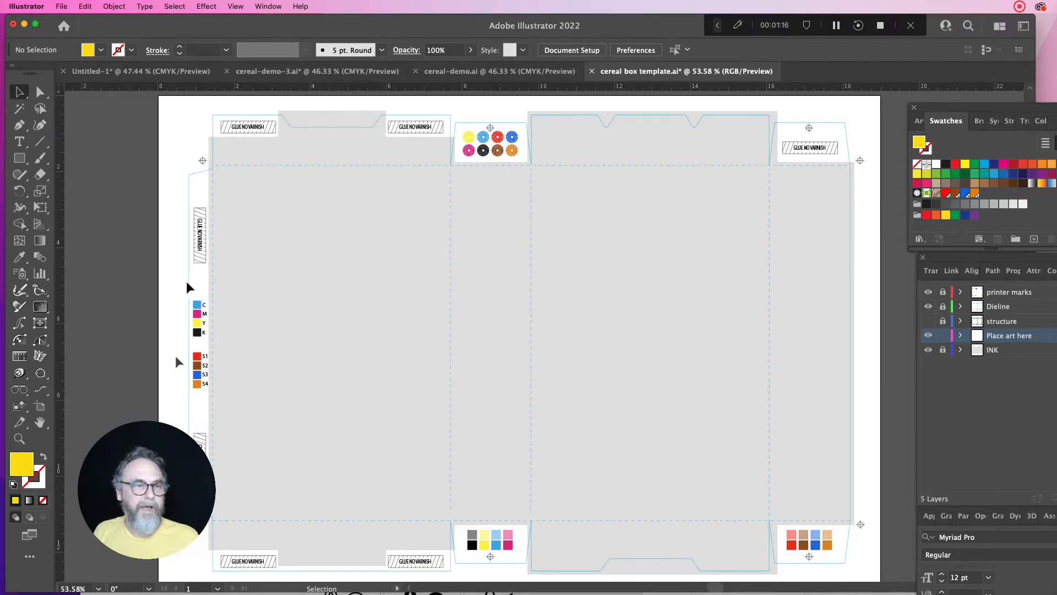
left_click(928, 353)
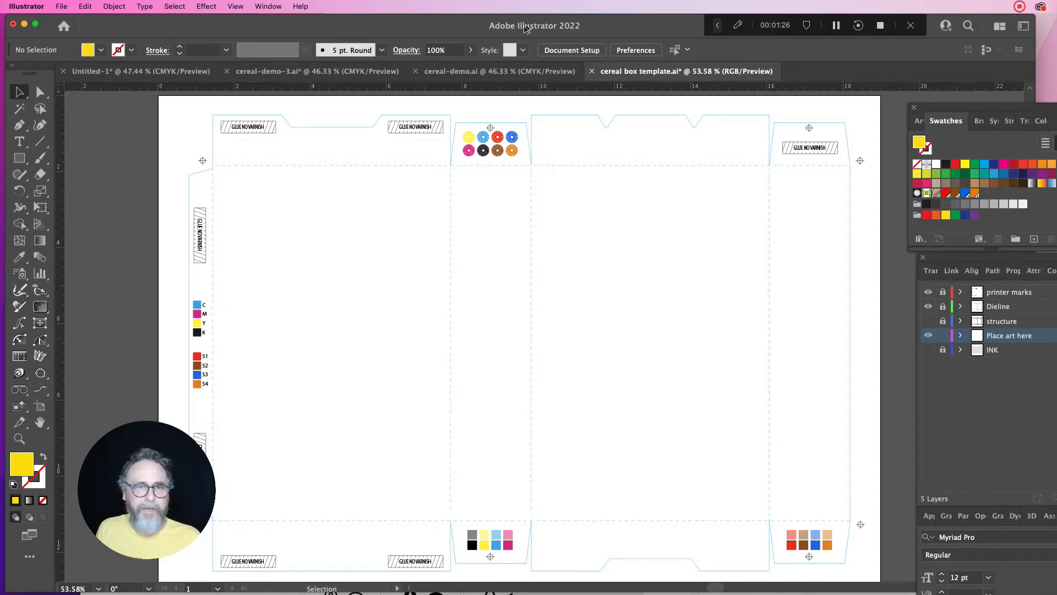
Step: In the cereal-demo.ai document, delete the white square covering the cereal bowl's lower corner on the Paleo Puffs front panel
left_click(444, 71)
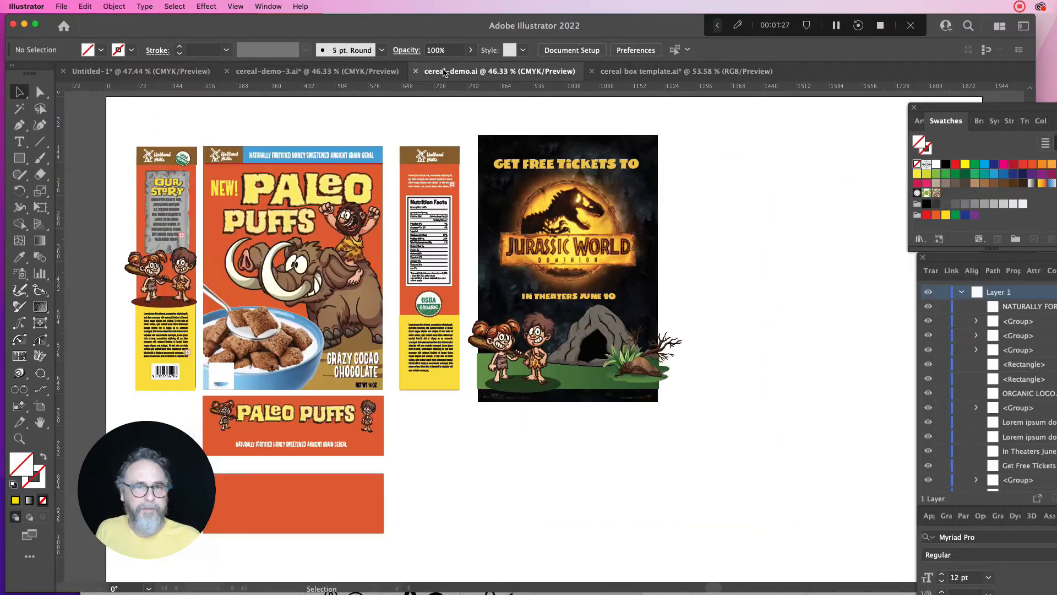
left_click(356, 225)
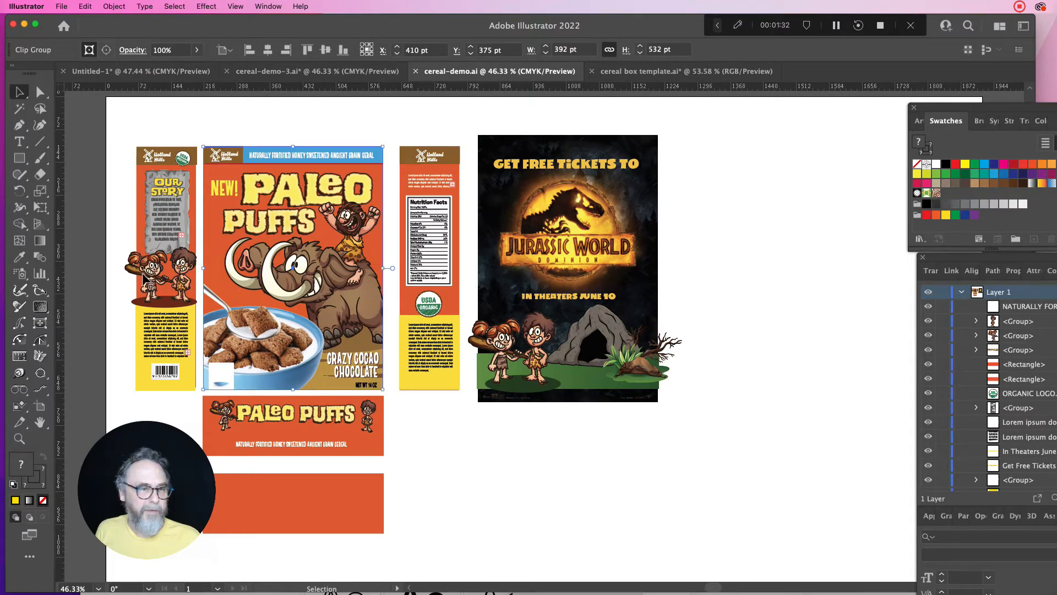
left_click(242, 124)
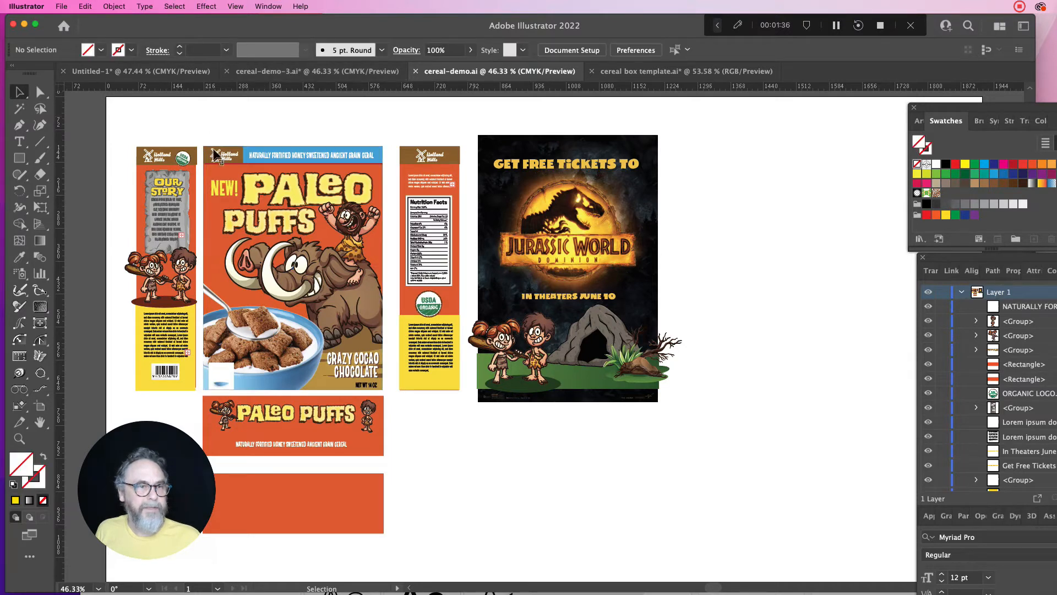
left_click(225, 374)
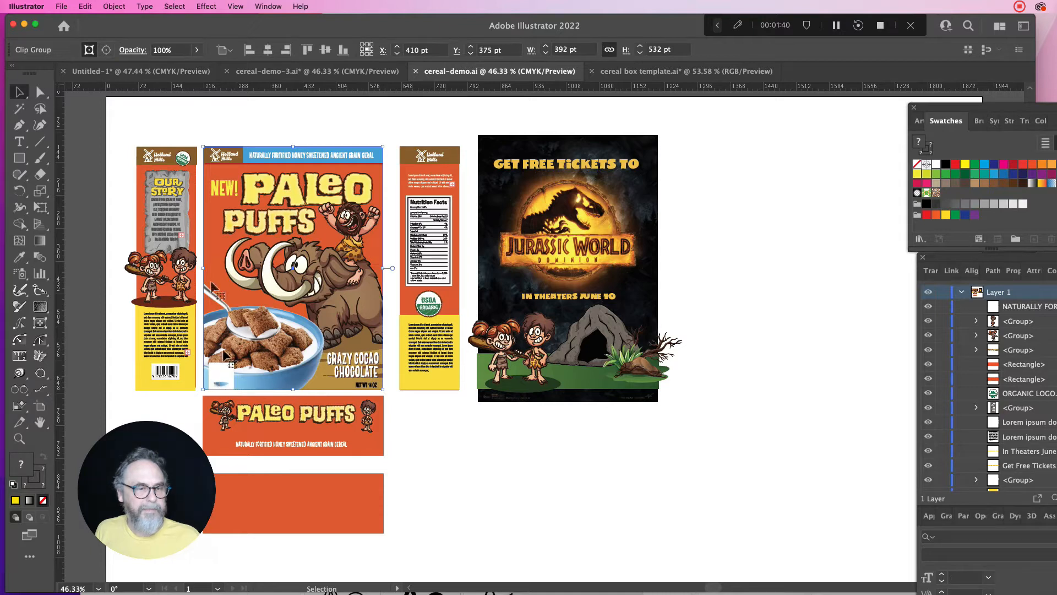
left_click(39, 92)
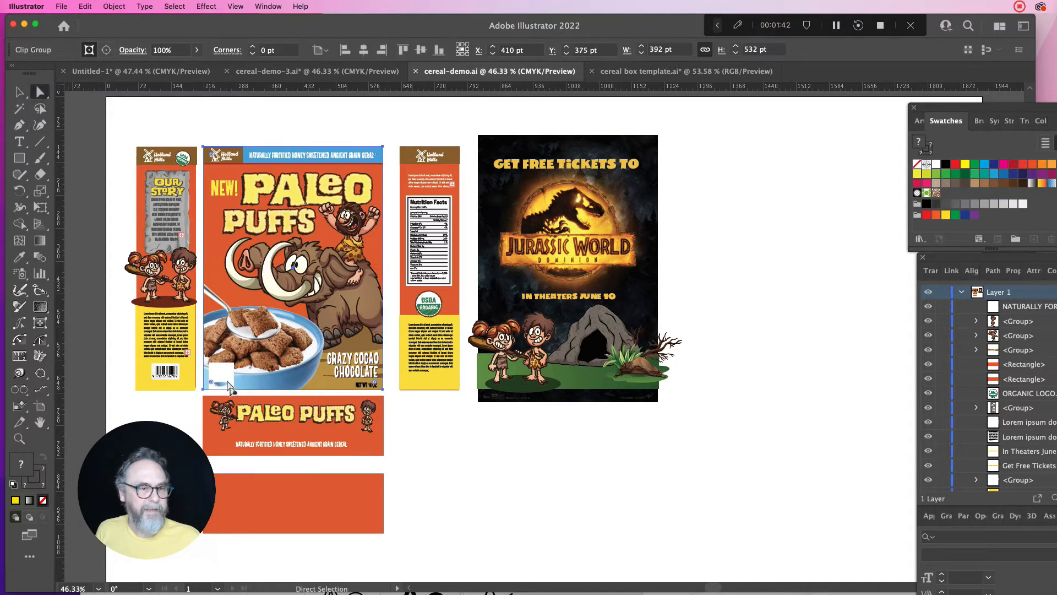
left_click(482, 429)
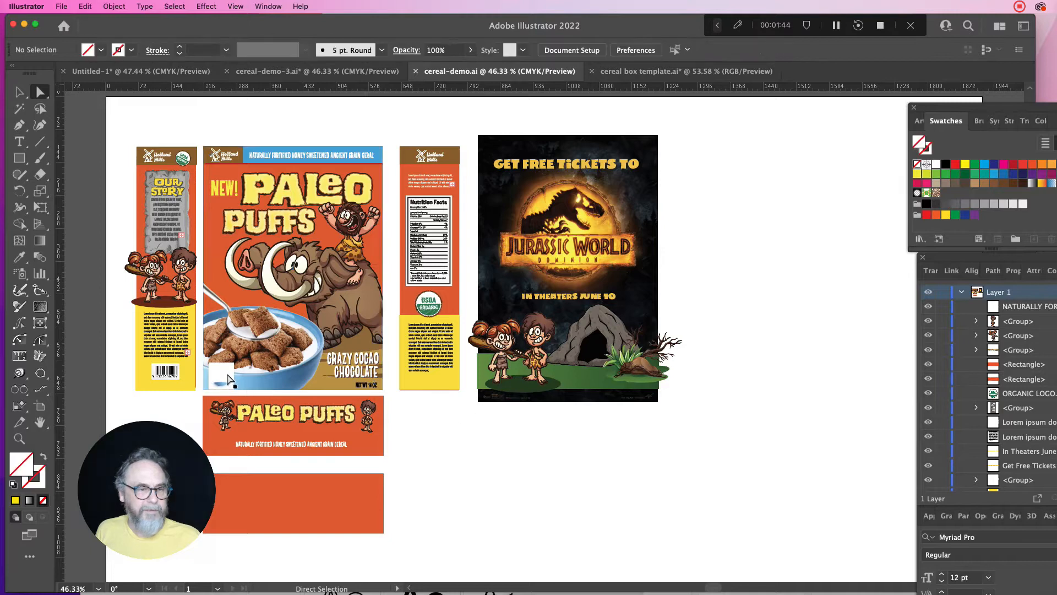
left_click(230, 378)
key("Delete")
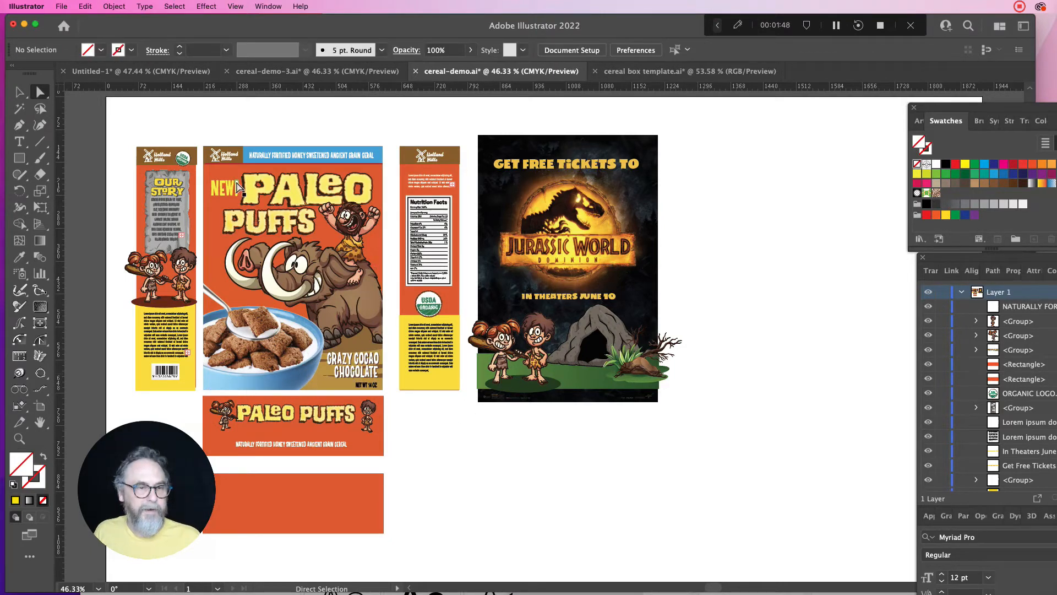
Step: Copy the Paleo Puffs front panel group and paste it into the Place art here layer of cereal box template.ai
left_click(24, 93)
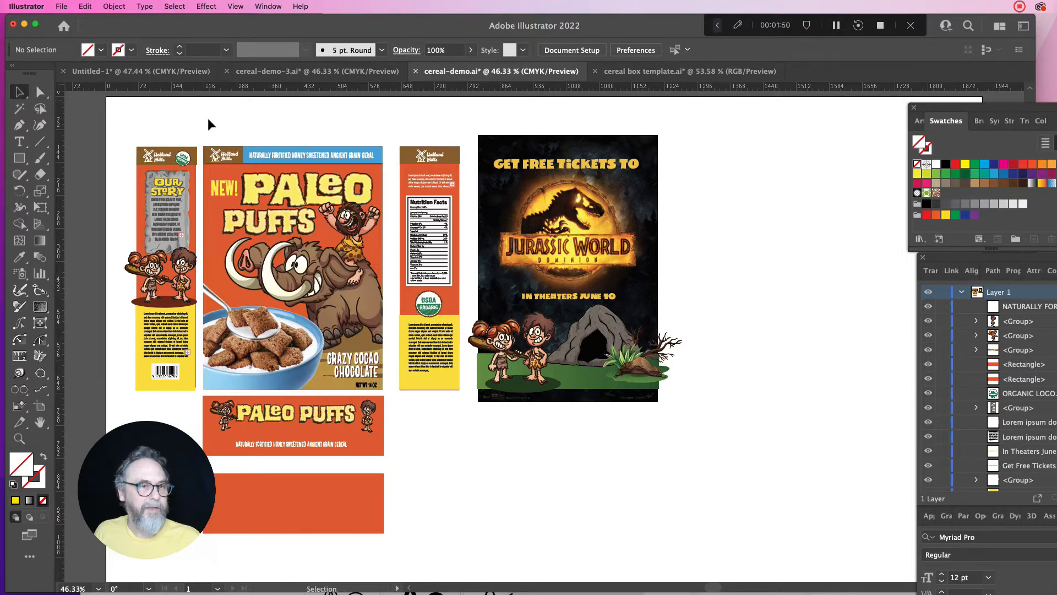
left_click_drag(209, 119, 375, 385)
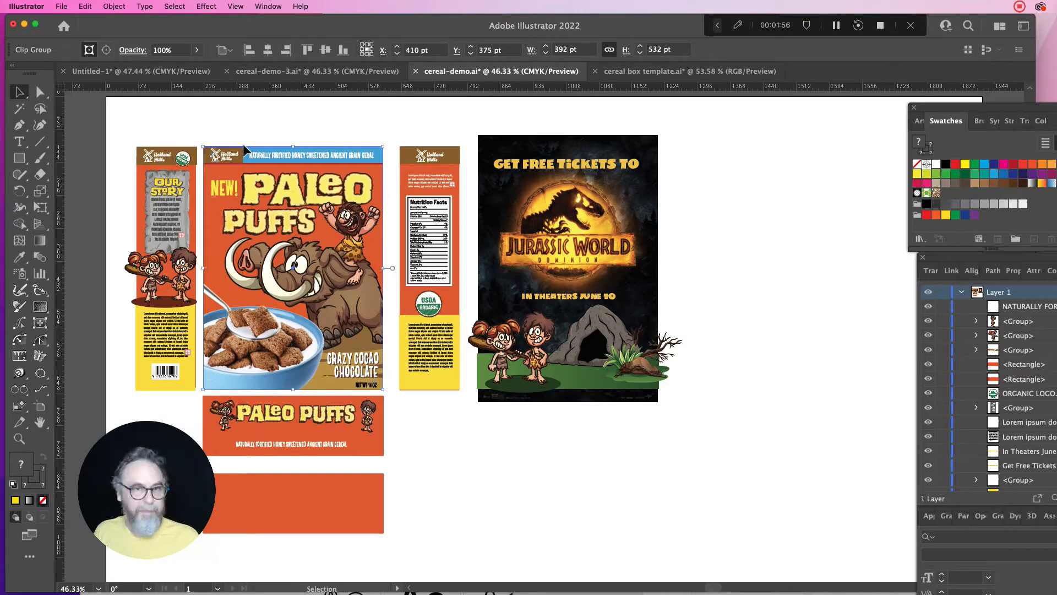
left_click(650, 71)
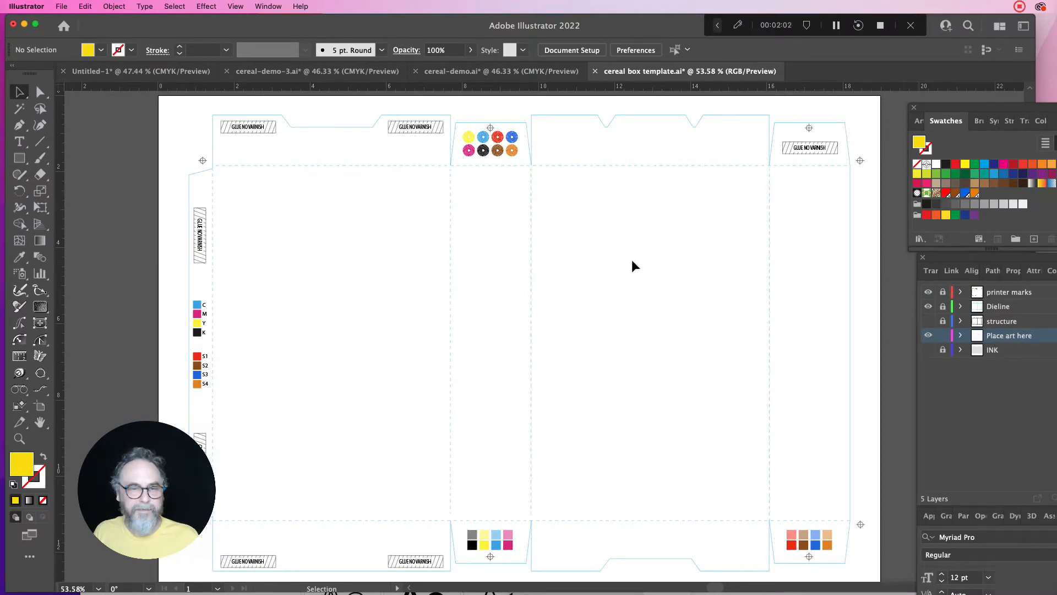
key("a")
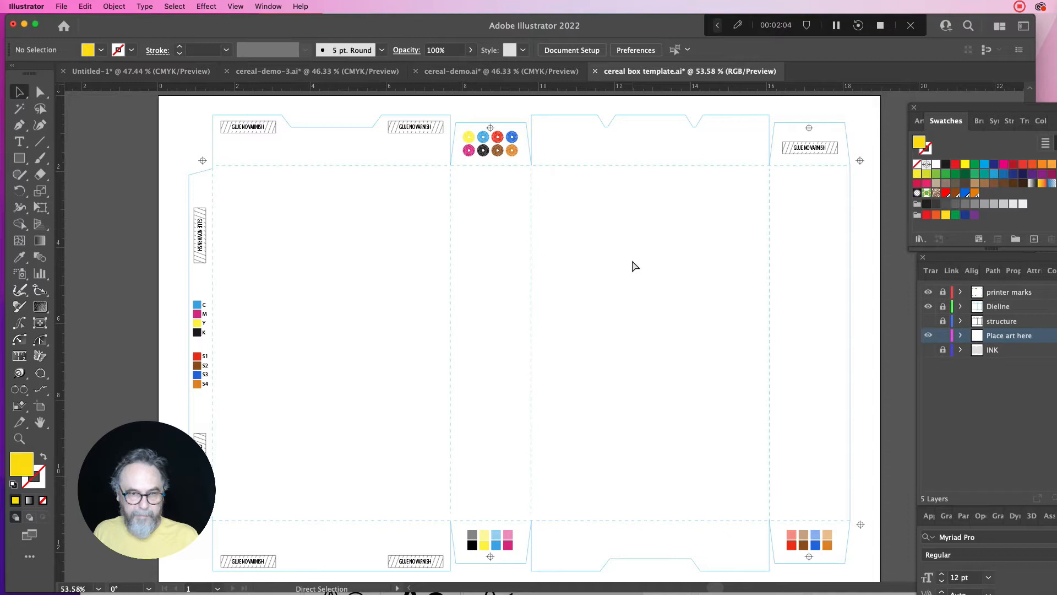
key("v")
key("super+v")
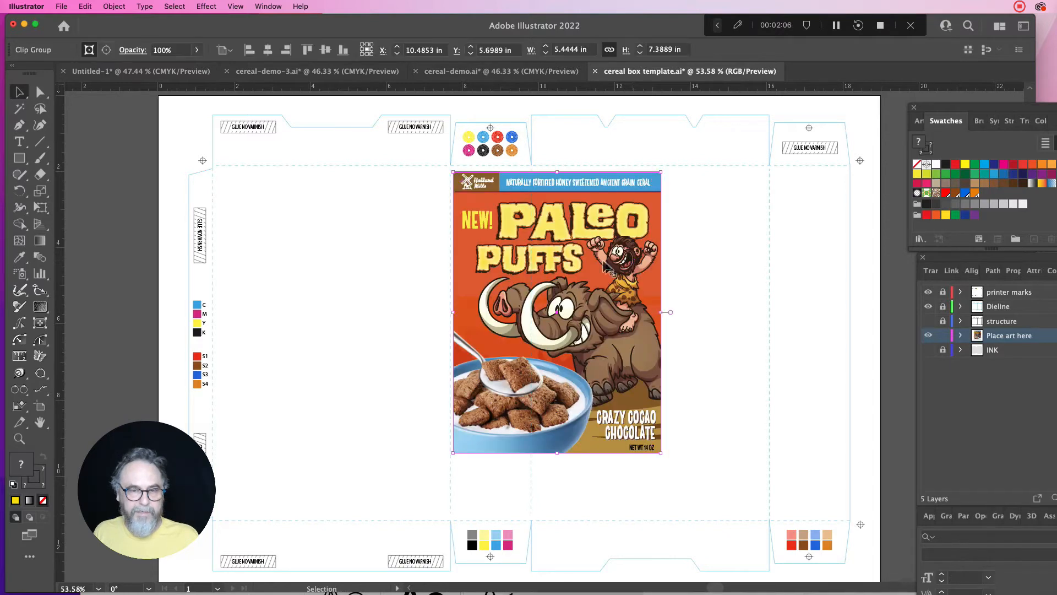
Step: Move the pasted front panel art onto the dieline's front panel and scale it to about 6.26 × 9.34 in
left_click_drag(603, 259, 674, 259)
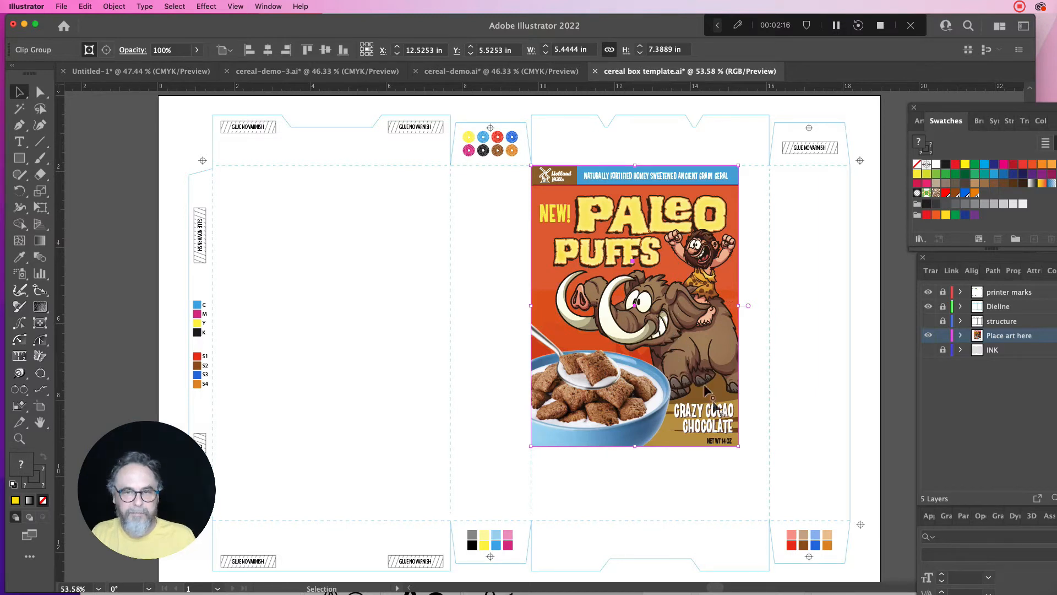
left_click_drag(738, 446, 770, 522)
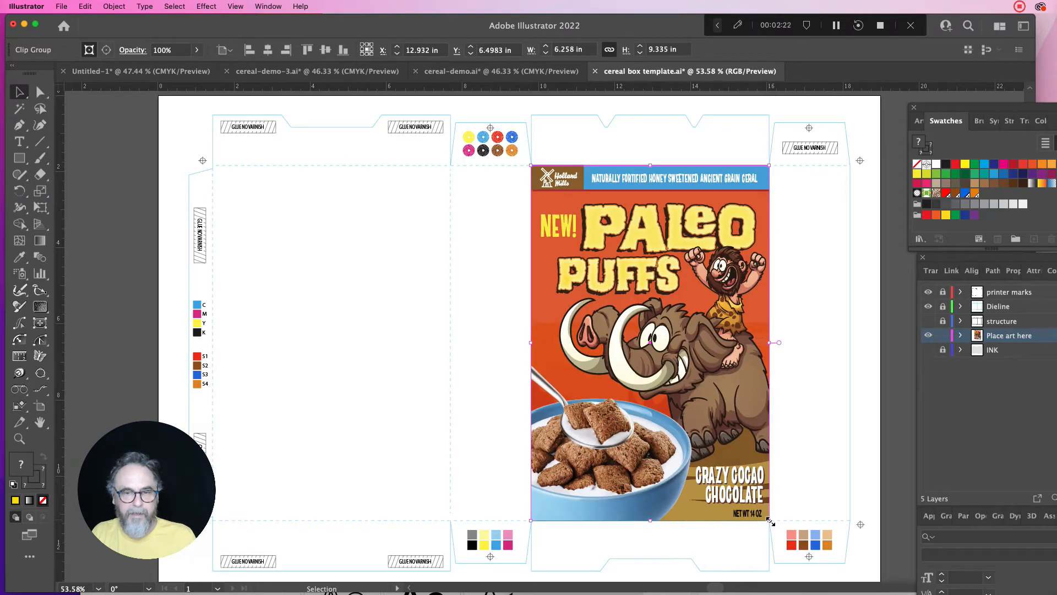
left_click(642, 151)
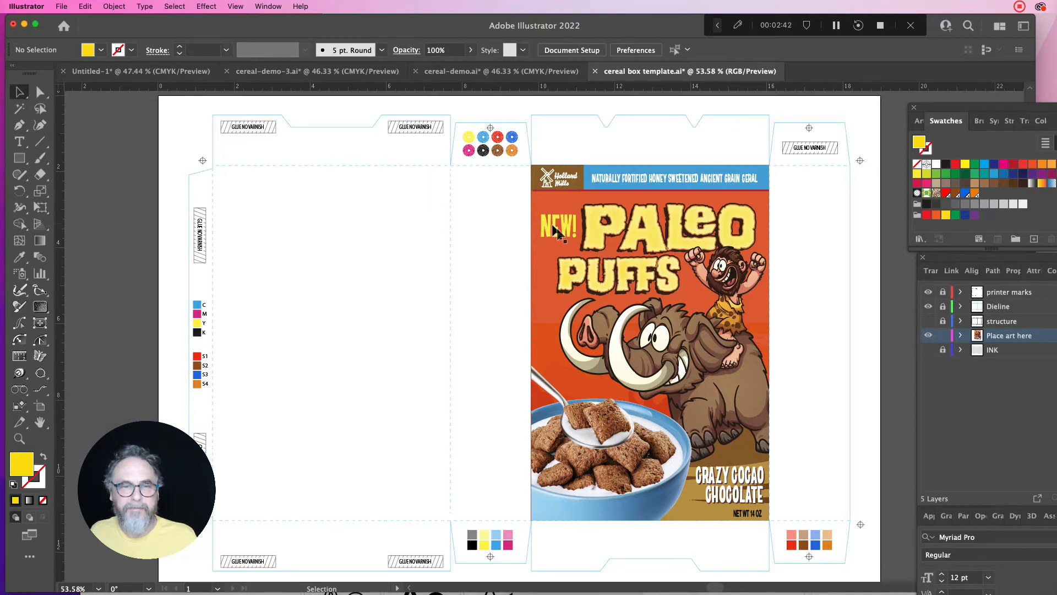
Step: In cereal-demo.ai, draw a rectangle covering the Our Story side panel and align its outer edge with the panel
left_click(447, 73)
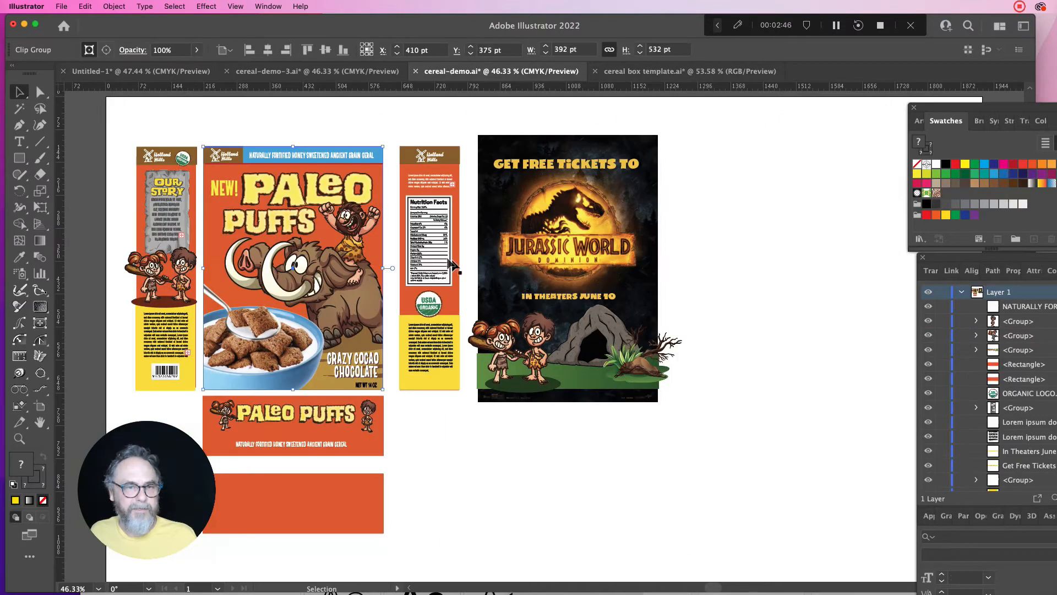
left_click(141, 136)
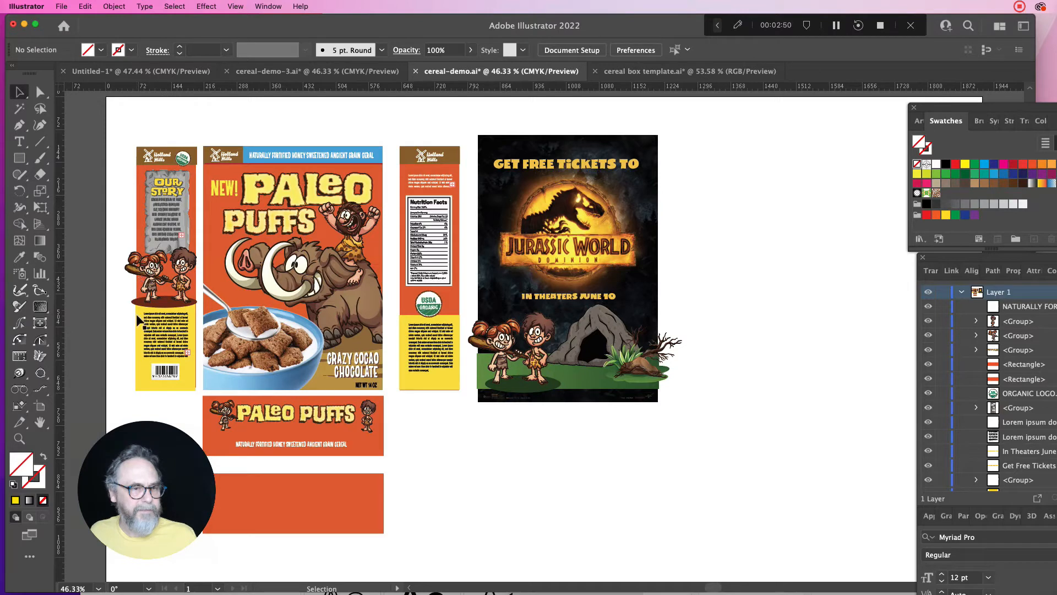
key("m")
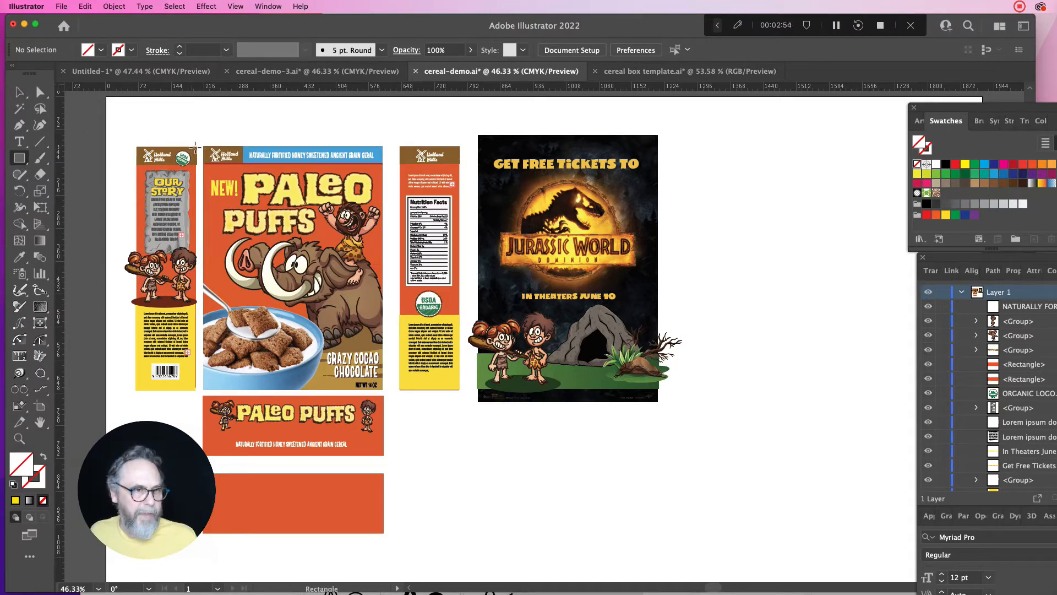
left_click_drag(156, 323, 135, 390)
left_click(19, 92)
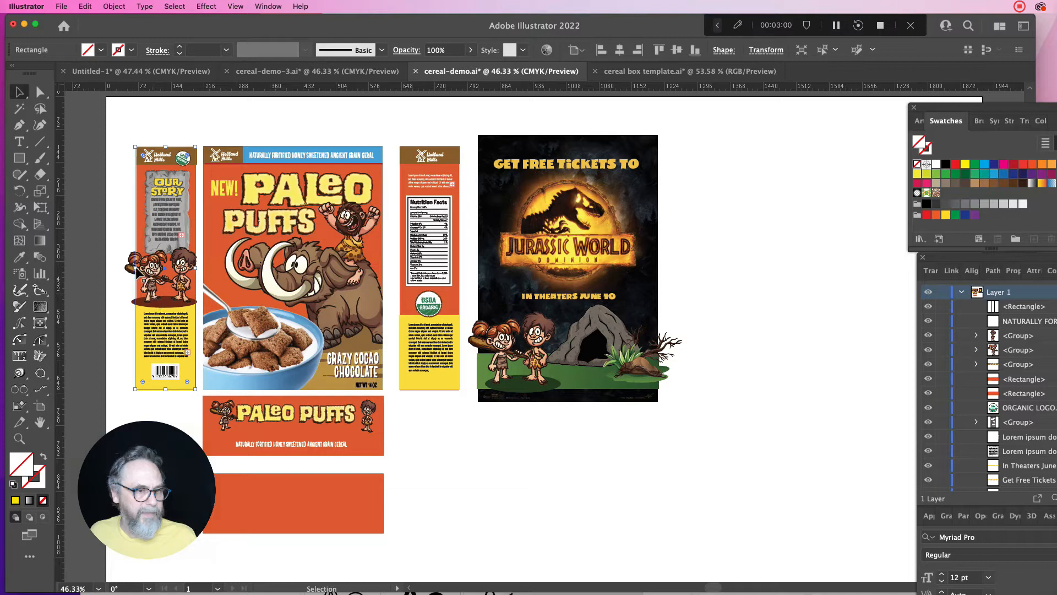
left_click_drag(135, 269, 137, 268)
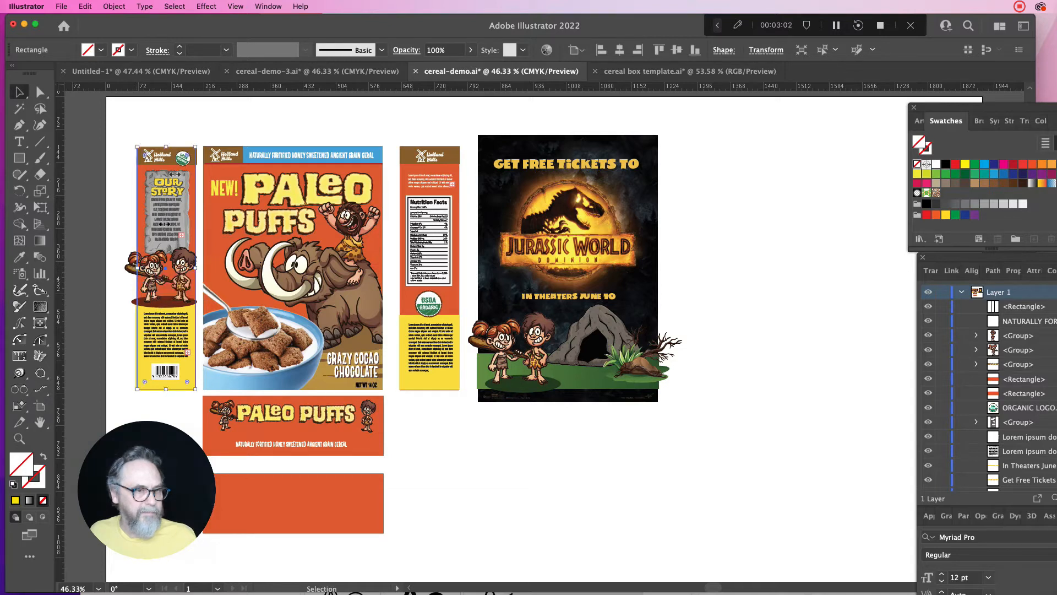
Step: Make a clipping mask from the drawn rectangle and all the Our Story side panel artwork
left_click_drag(125, 115, 197, 392)
left_click(207, 7)
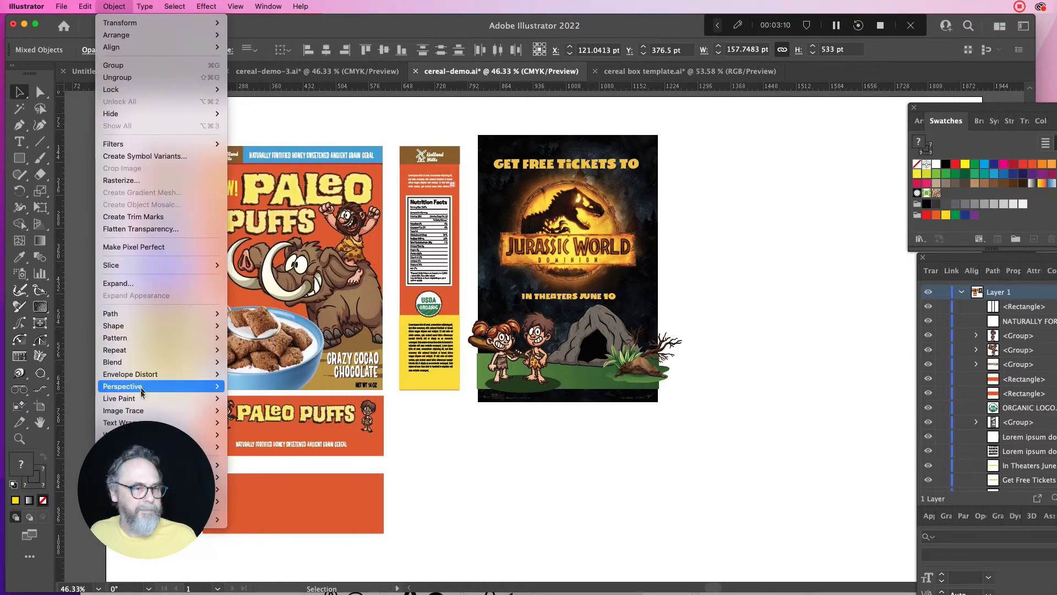
mouse_move(217, 464)
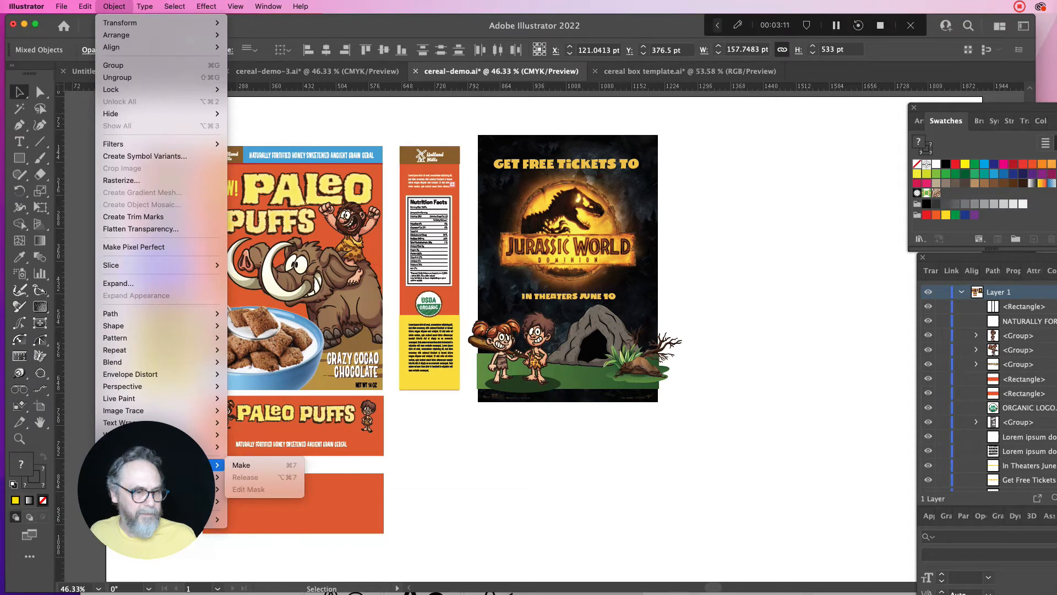
left_click(236, 468)
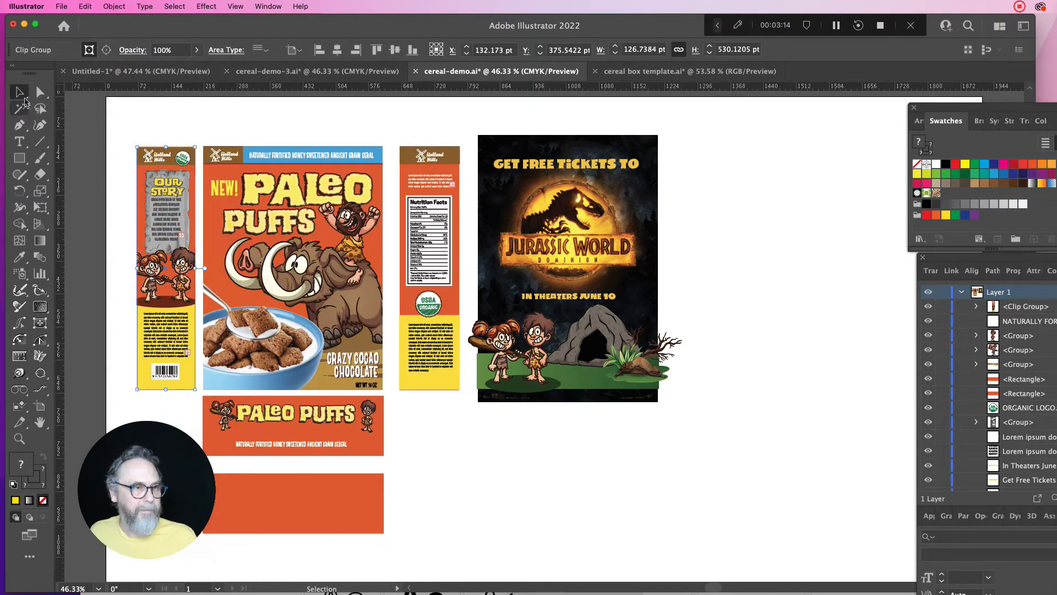
Step: Copy the clipped Our Story side panel and paste it into the Place art here layer of cereal box template.ai
left_click(168, 132)
left_click(161, 186)
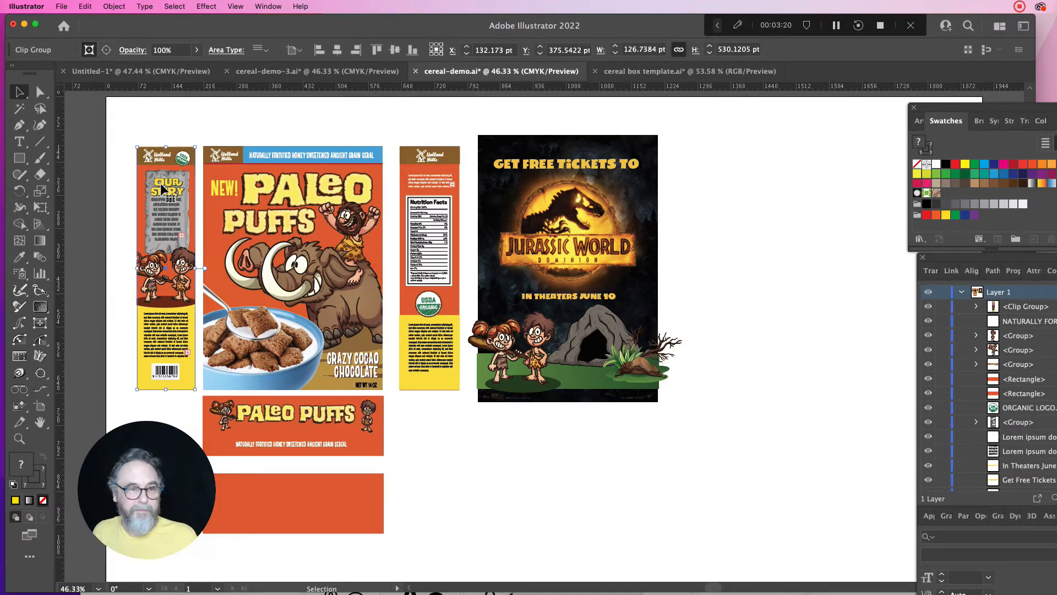
left_click(612, 75)
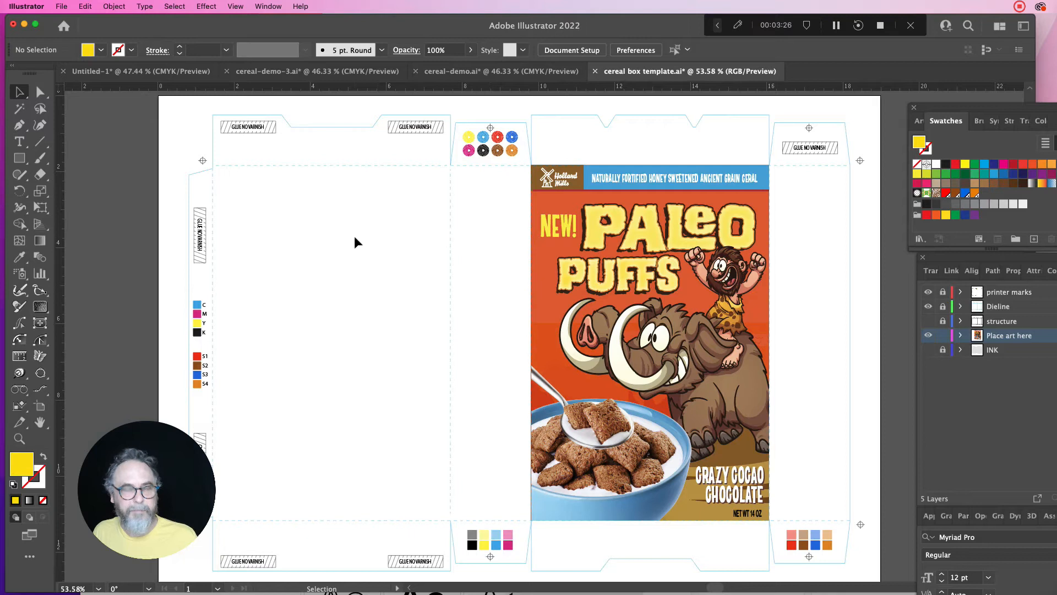
key("a")
key("super+v")
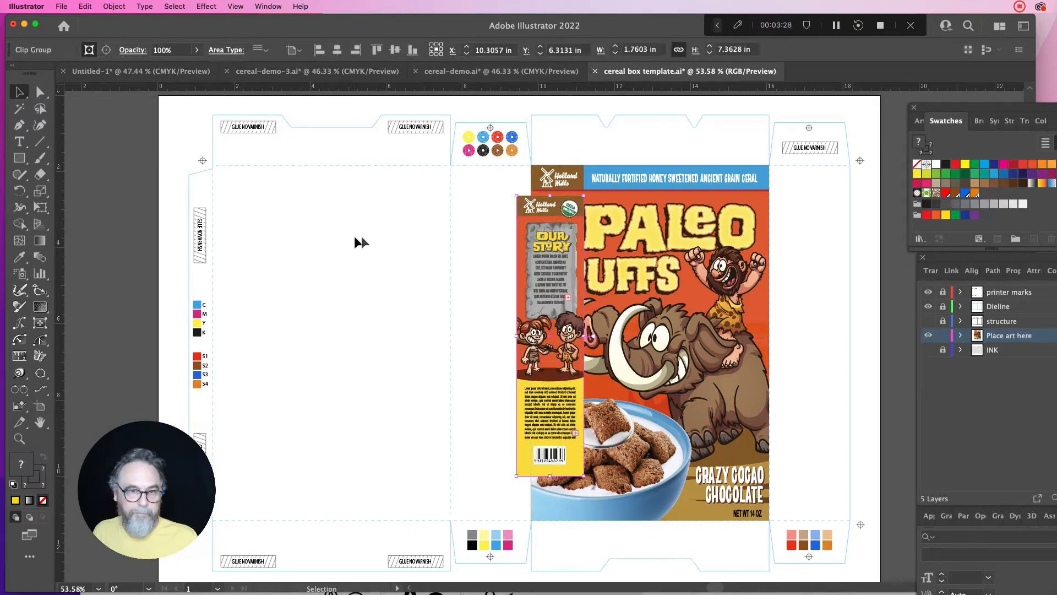
Step: Move the pasted Our Story art onto the narrow dieline panel beside the front panel and scale it to about 2.11 × 9.34 in
left_click_drag(517, 221, 460, 198)
left_click_drag(517, 445, 533, 522)
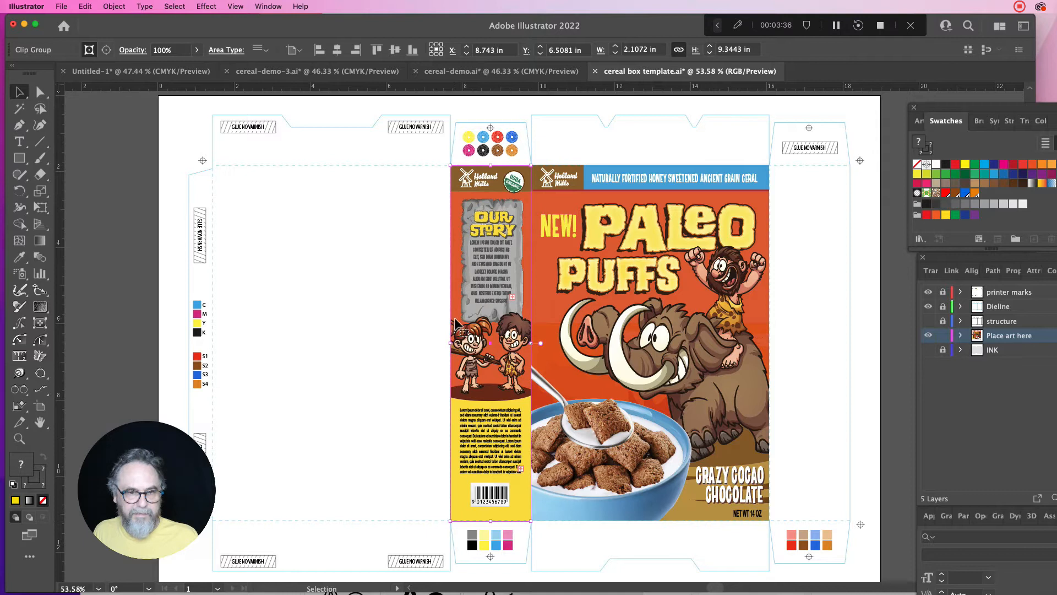
left_click(435, 227)
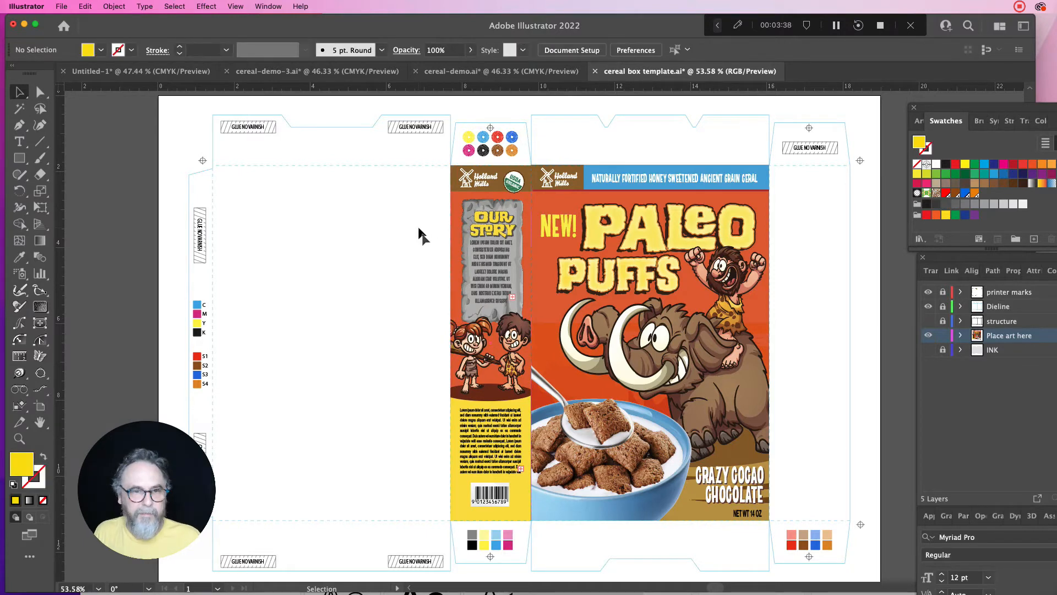
left_click(497, 301)
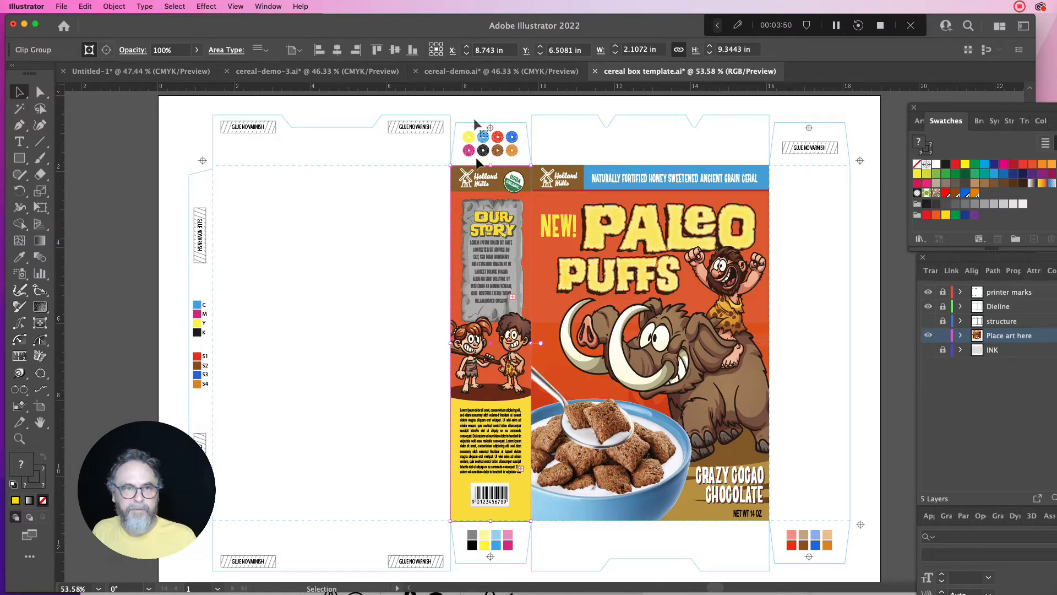
Step: In cereal-demo.ai, draw a rectangle with no fill or stroke exactly covering the black Jurassic World back panel
left_click(498, 71)
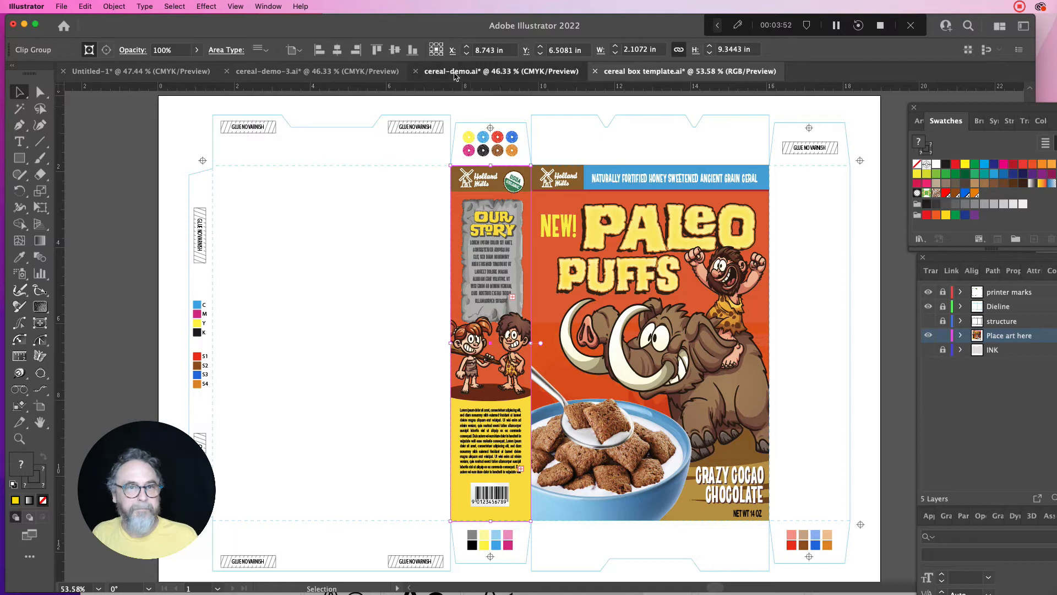
left_click_drag(472, 117, 682, 411)
left_click(701, 373)
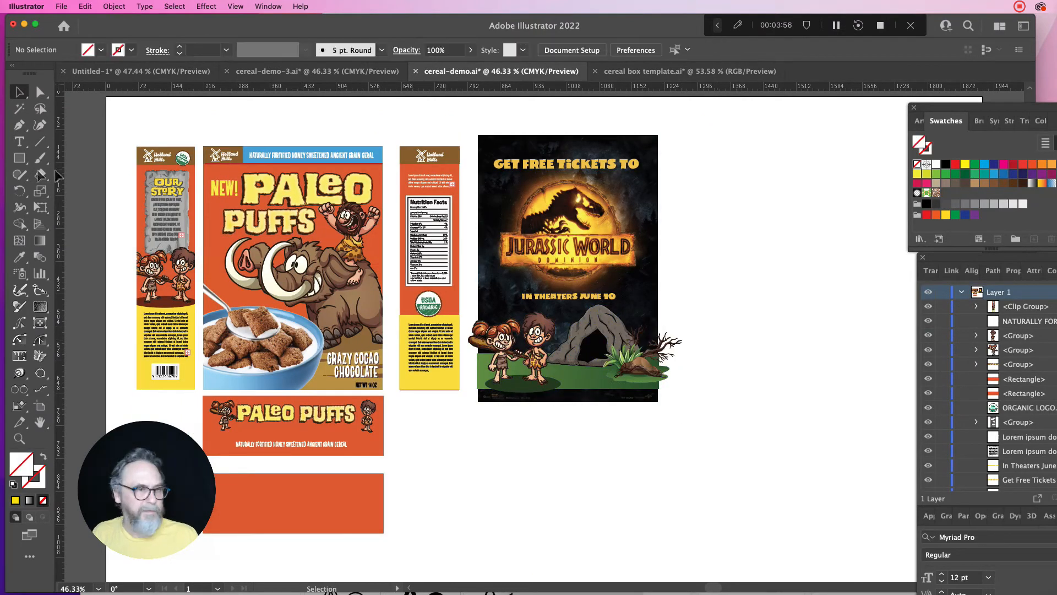
left_click(19, 158)
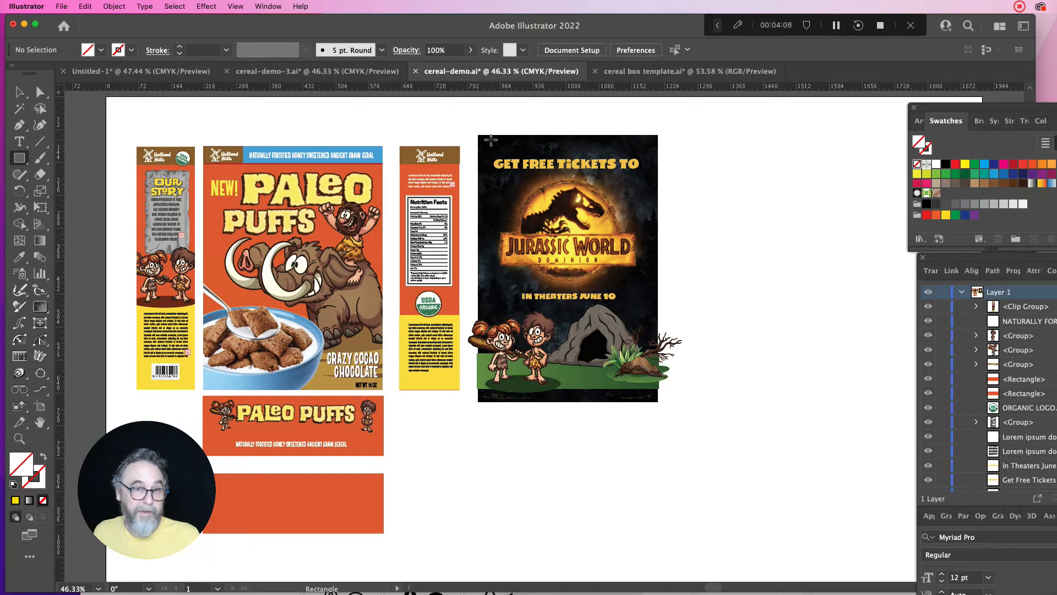
left_click_drag(478, 135, 659, 401)
key("v")
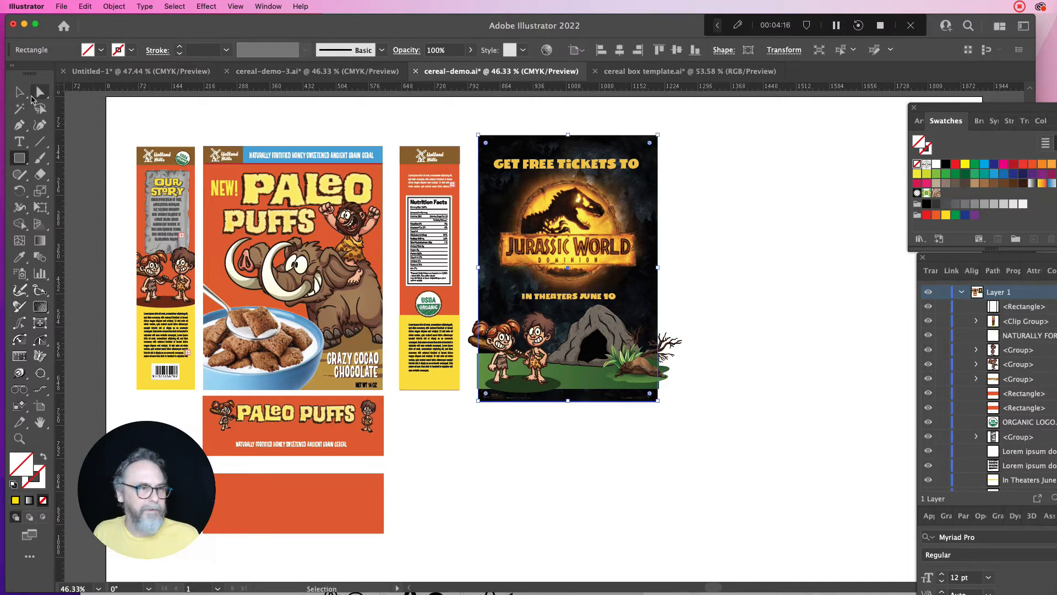
Step: Clip all the Jurassic World panel artwork to the rectangle with a clipping mask
left_click(21, 94)
left_click_drag(715, 107, 473, 461)
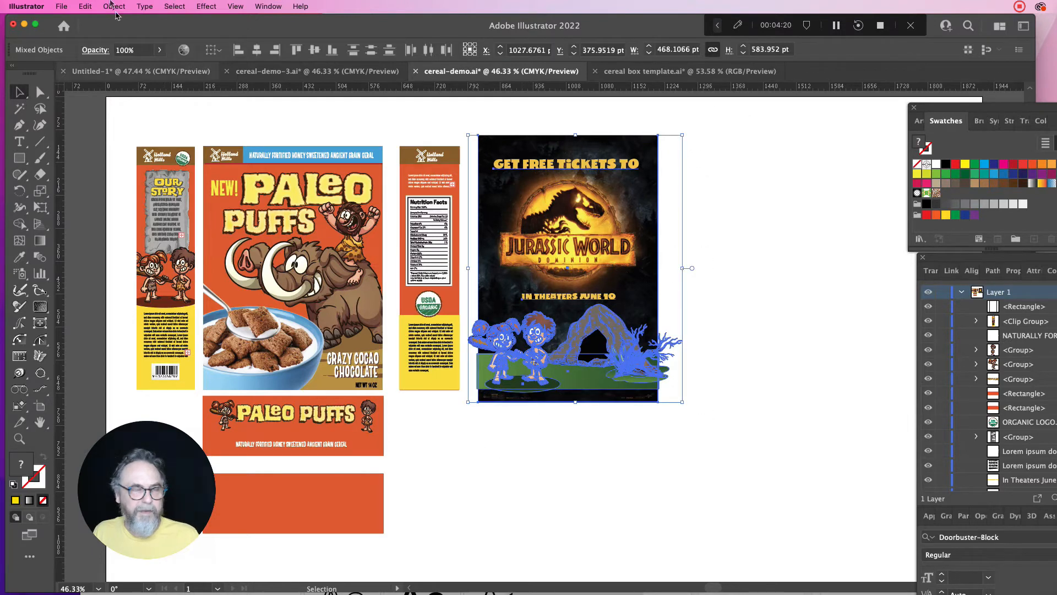
left_click(114, 6)
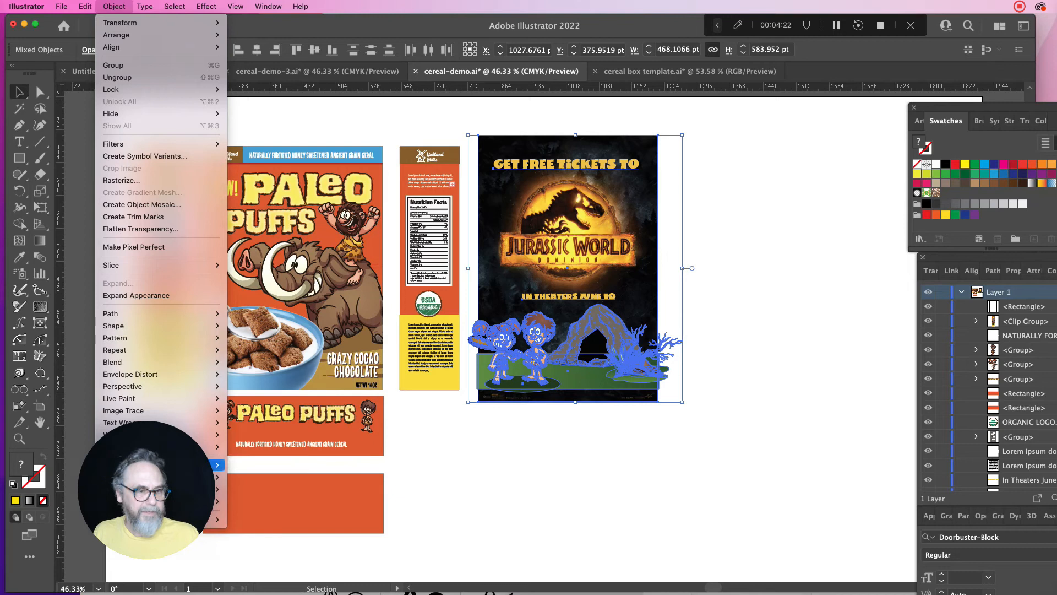
mouse_move(209, 464)
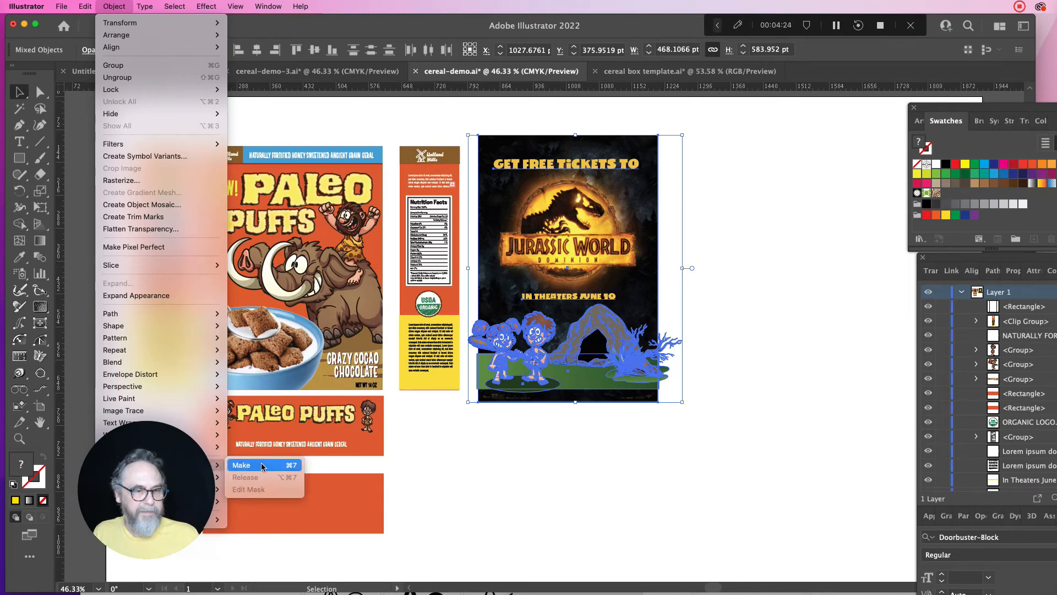
left_click(261, 466)
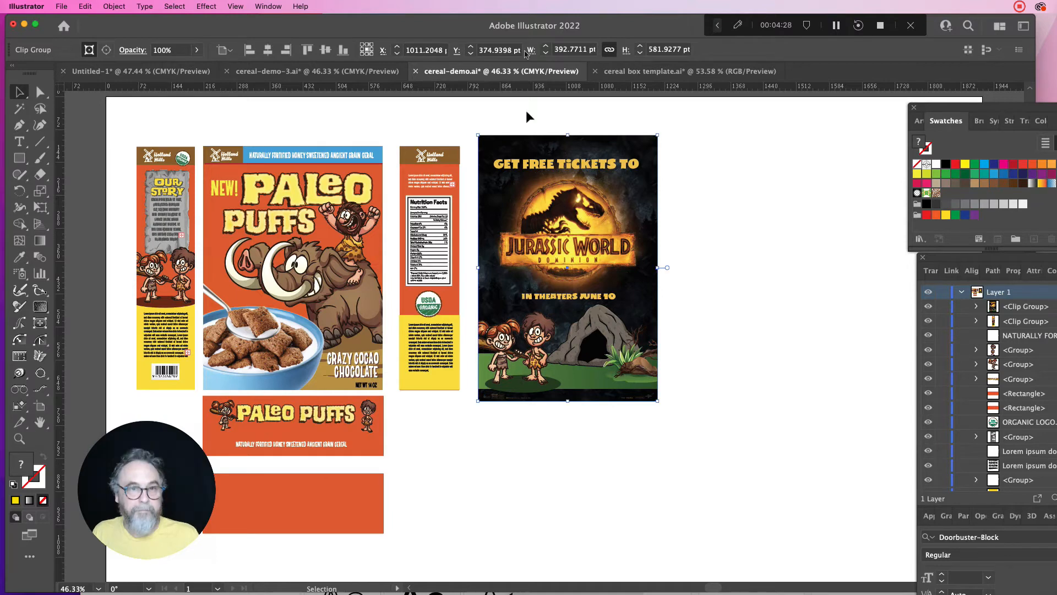
Step: Copy the clipped Jurassic World art onto the back panel of cereal box template.ai and scale it to about 6.24 × 9.37 in
left_click(616, 72)
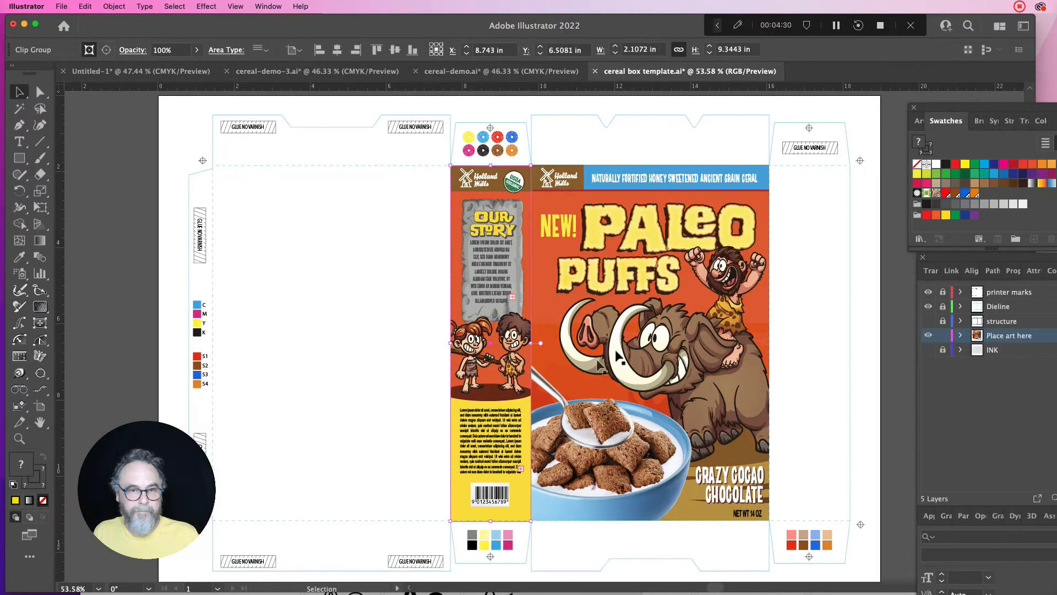
left_click(418, 346)
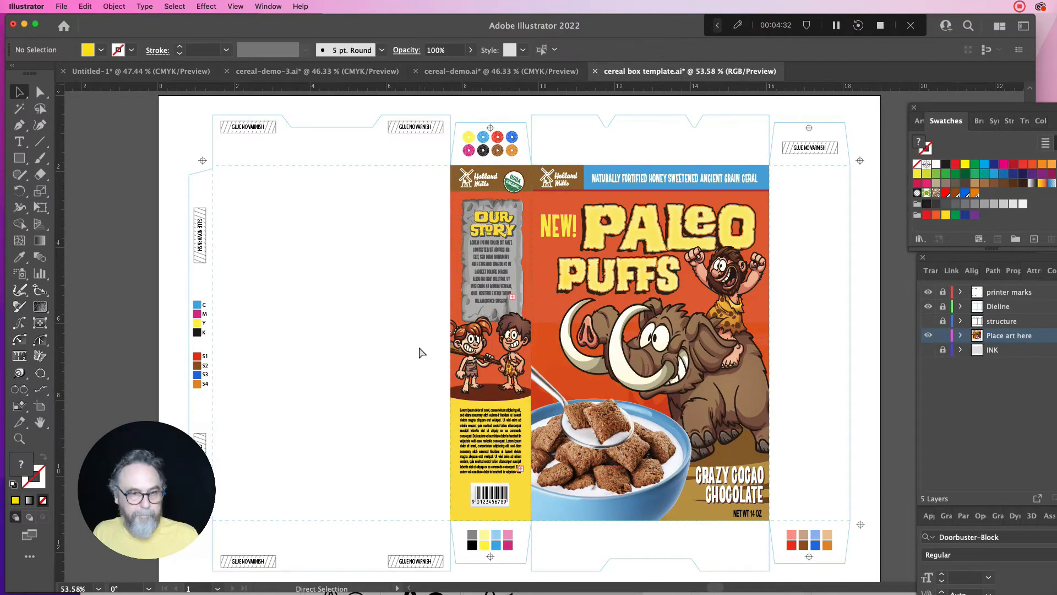
key("cmd+v")
left_click_drag(560, 317, 346, 308)
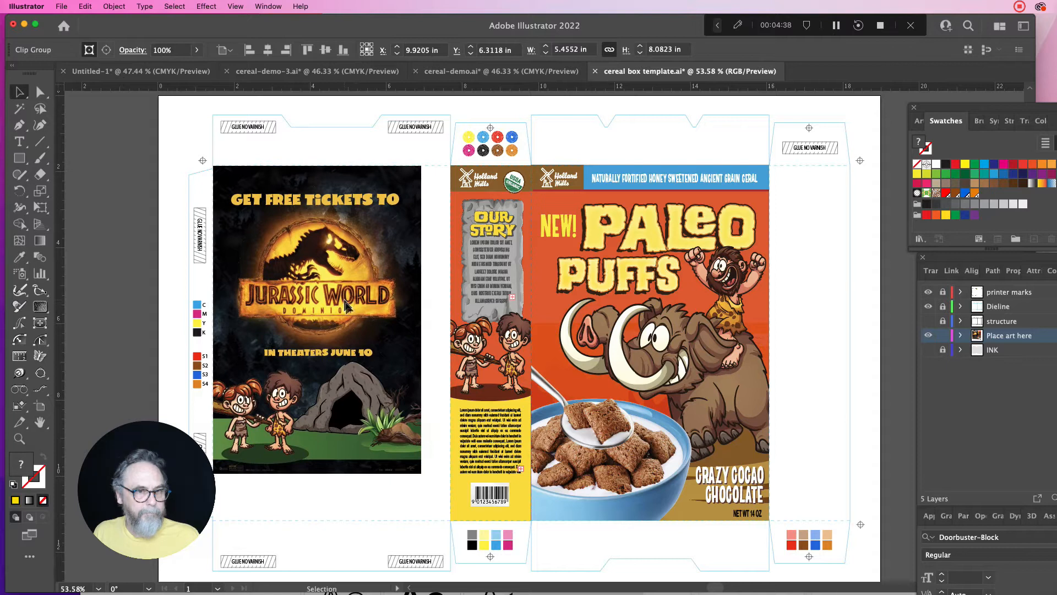
left_click_drag(422, 474, 451, 524)
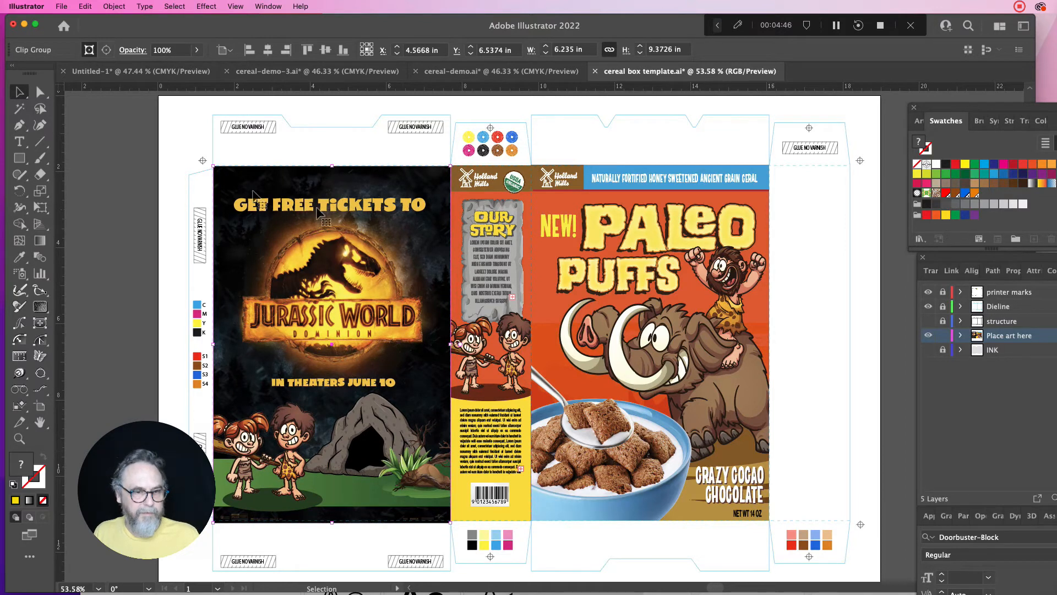
Step: Extend the green ground rectangle on the back panel down to the panel's lower edge
left_click(40, 92)
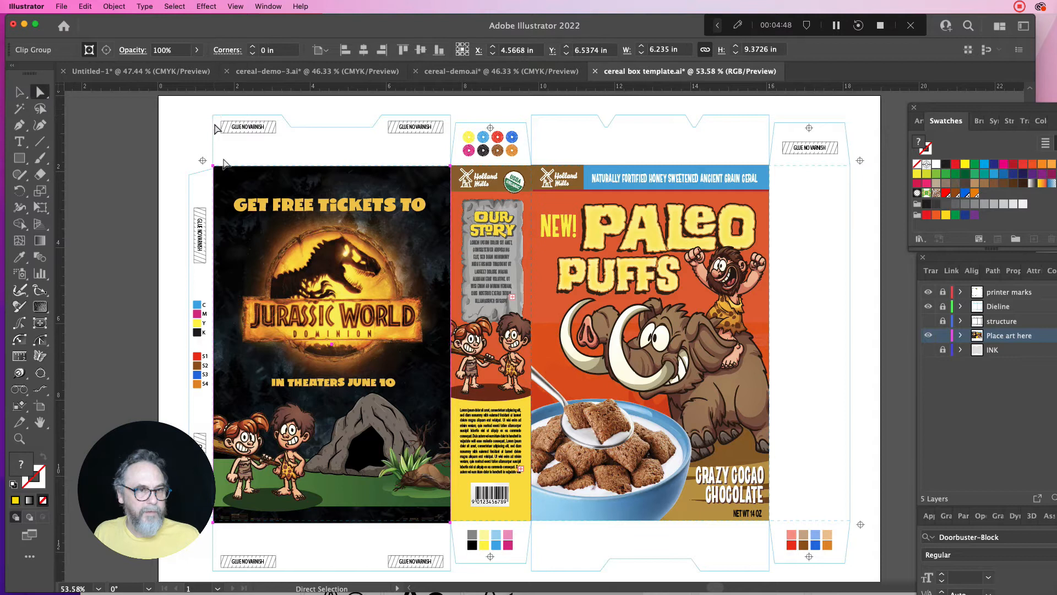
left_click(347, 512)
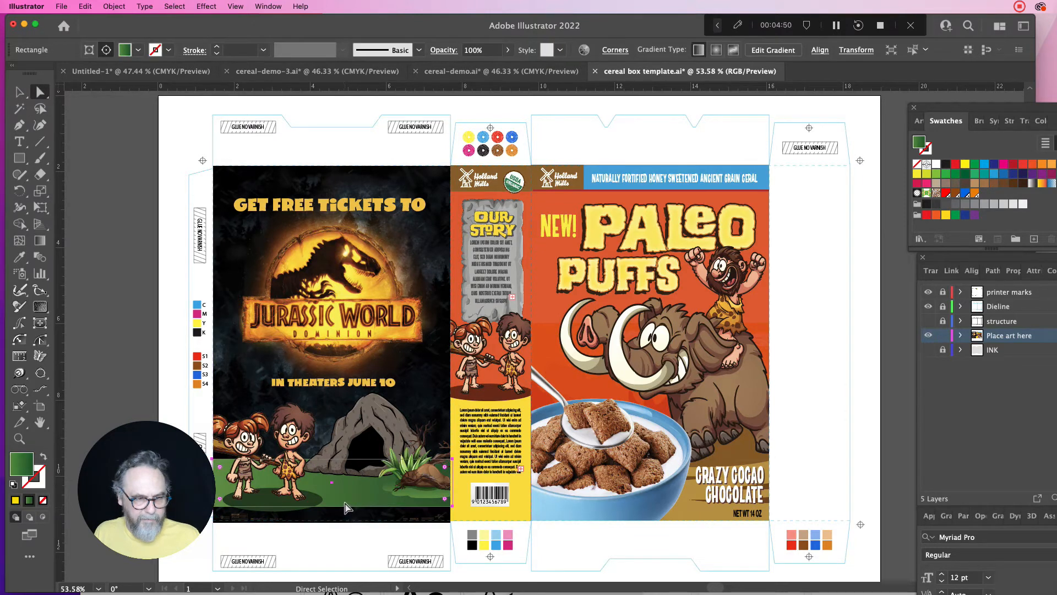
left_click(18, 92)
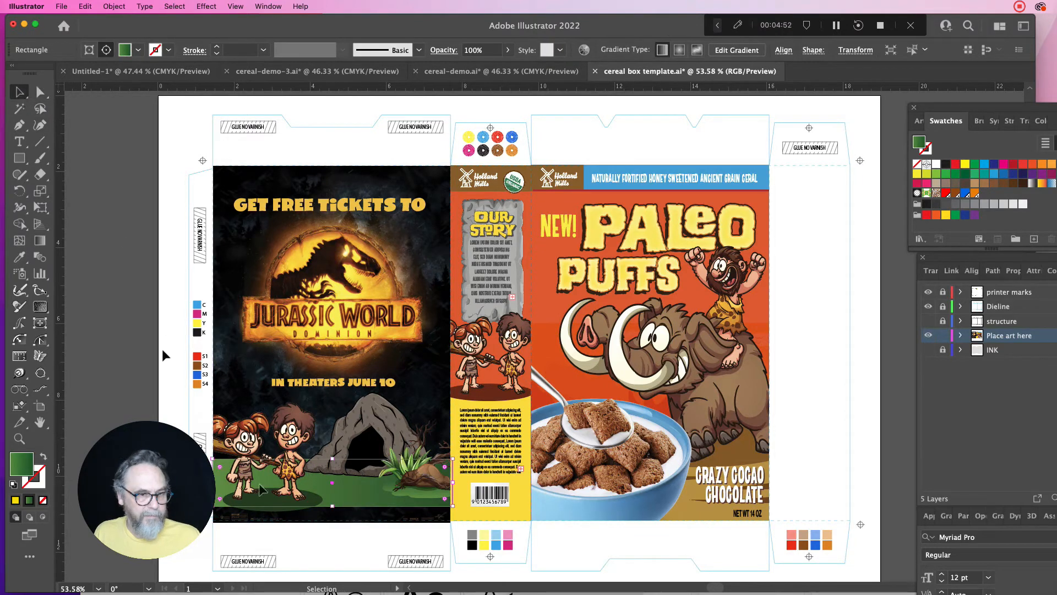
left_click_drag(331, 505, 334, 523)
left_click(296, 544)
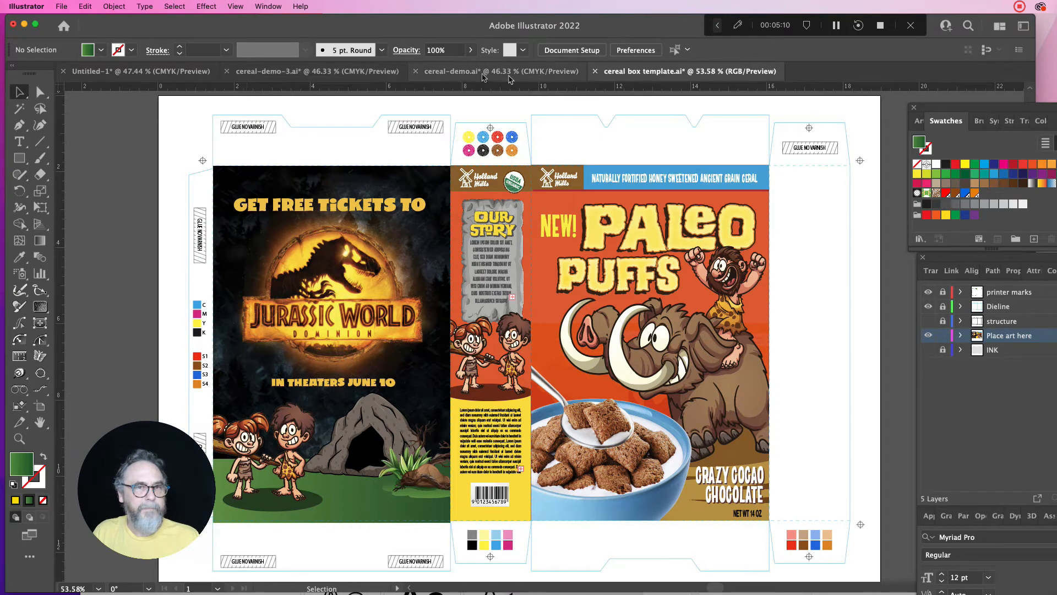
Step: Copy all the Nutrition Facts side panel art from cereal-demo.ai and paste it into cereal box template.ai
left_click(456, 71)
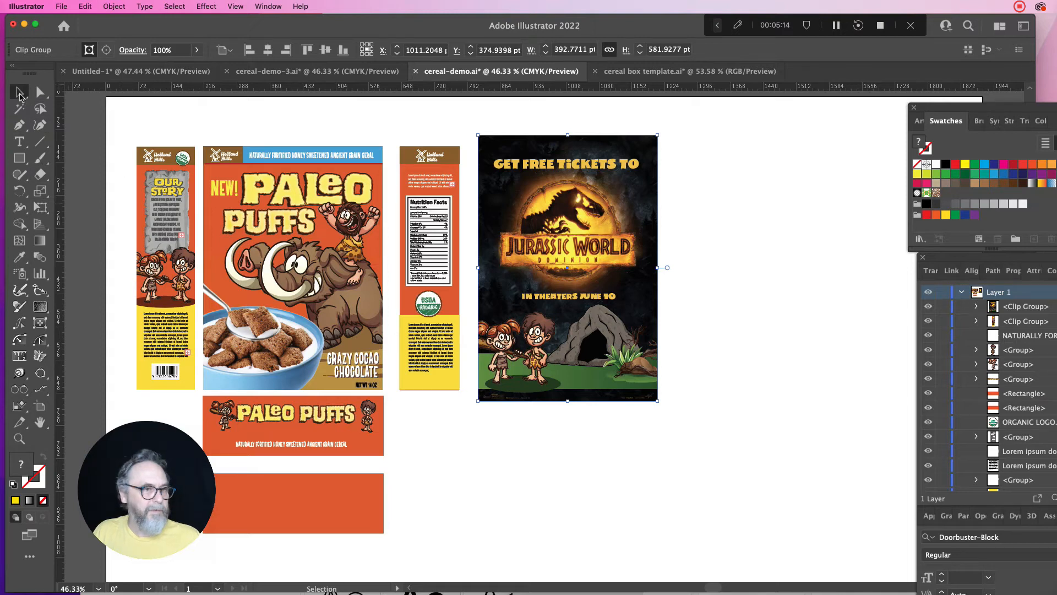
left_click_drag(396, 132, 463, 397)
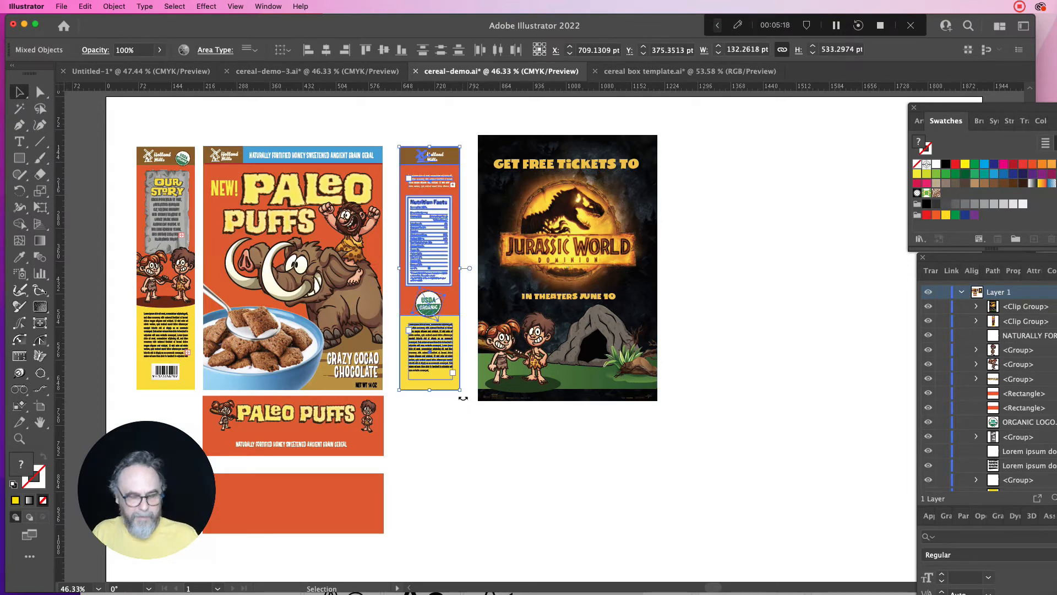
left_click(626, 77)
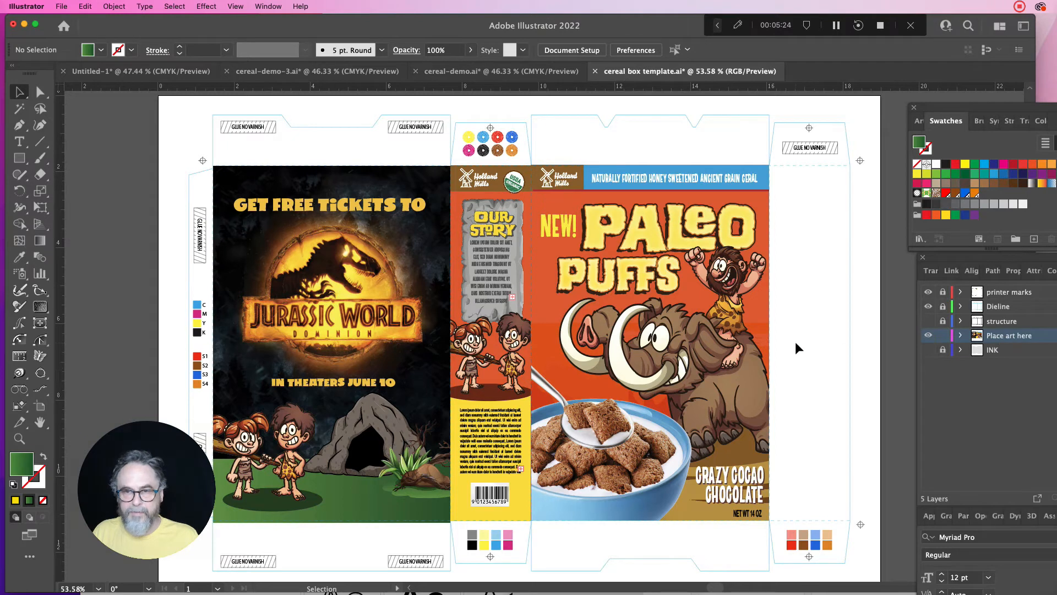
key("super+v")
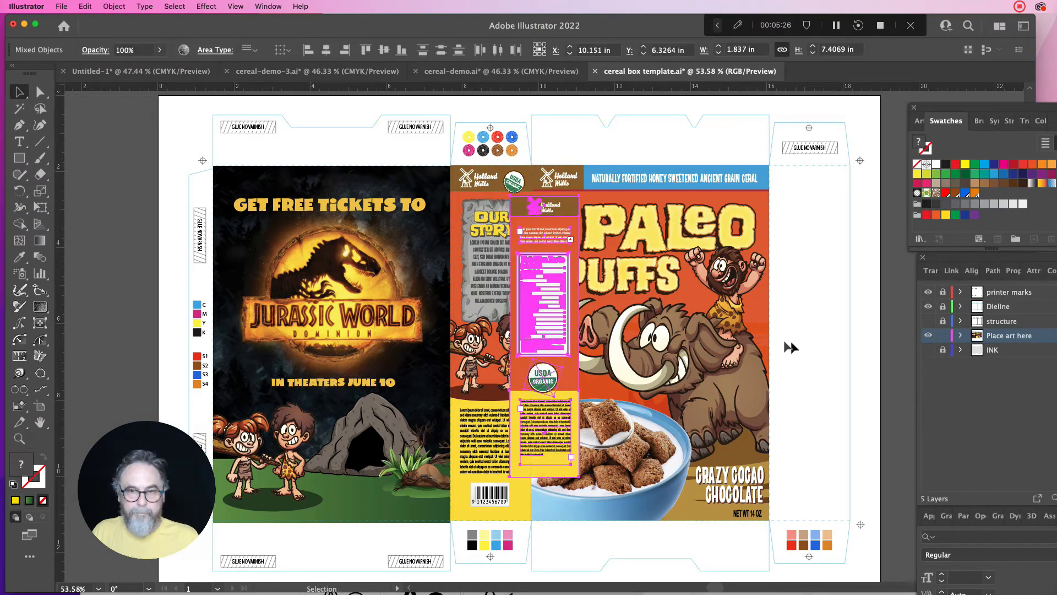
Step: Move the Nutrition Facts art onto the empty side panel of the dieline and scale it to about 2.16 × 9.34 in
left_click_drag(576, 300, 831, 262)
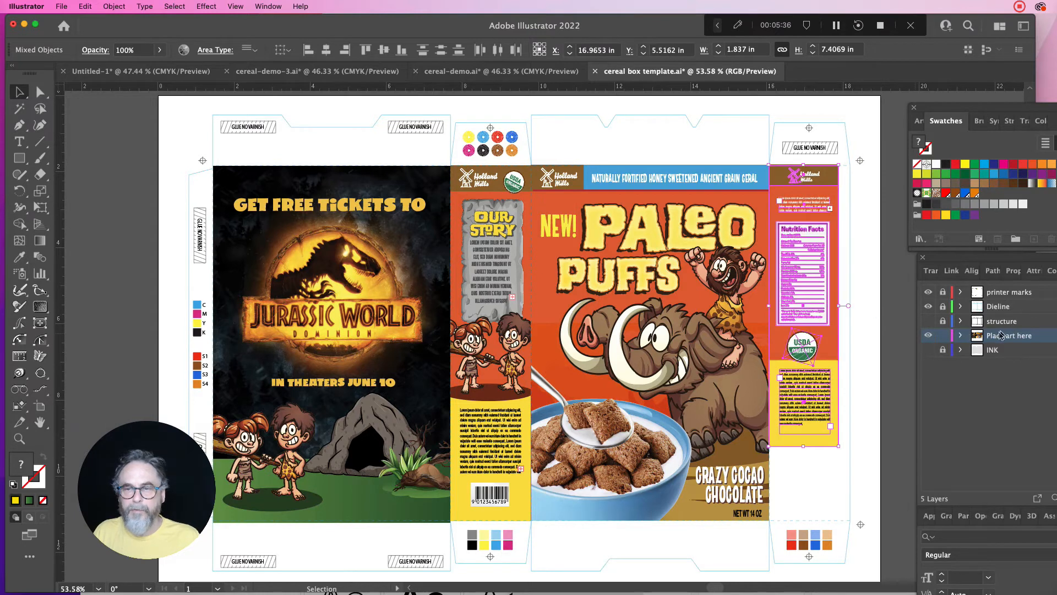
left_click_drag(839, 445, 853, 523)
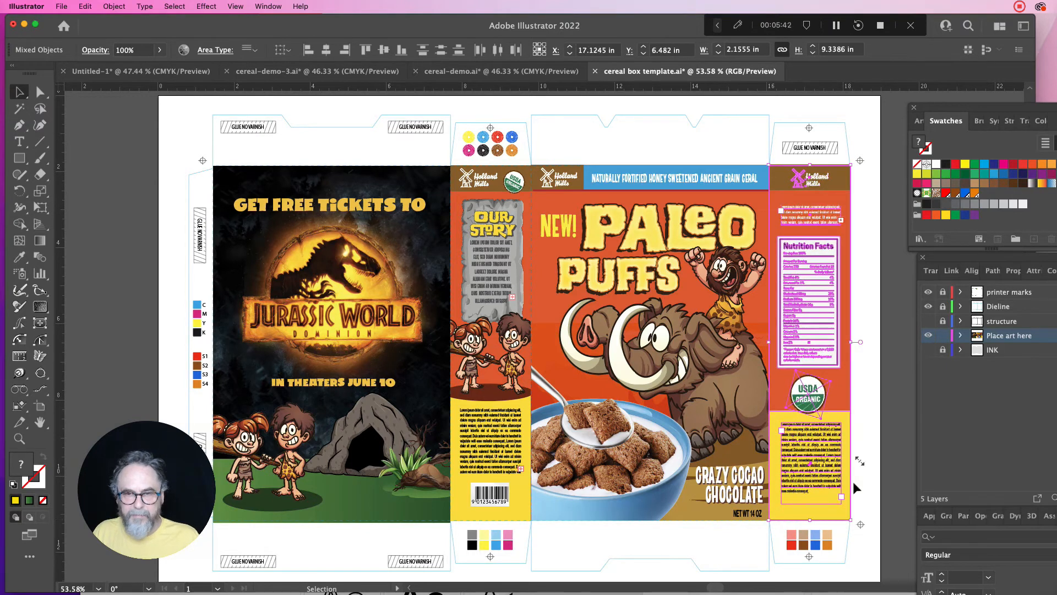
left_click(850, 133)
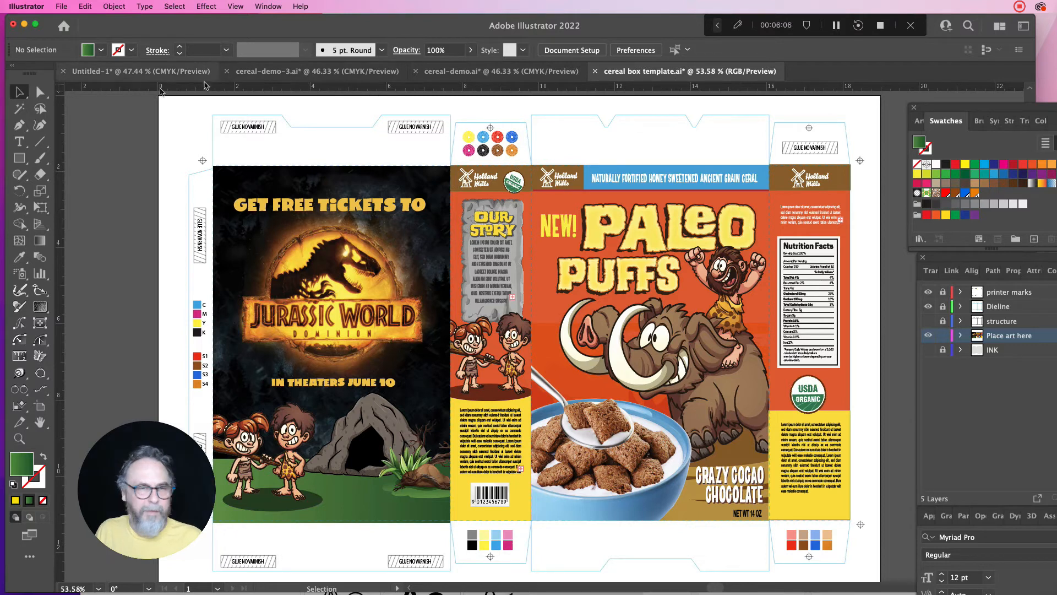
Step: Stretch the thin dark red strip below the front panel's header across the Our Story side panel, to about 8.46 × 0.057 in
left_click(41, 93)
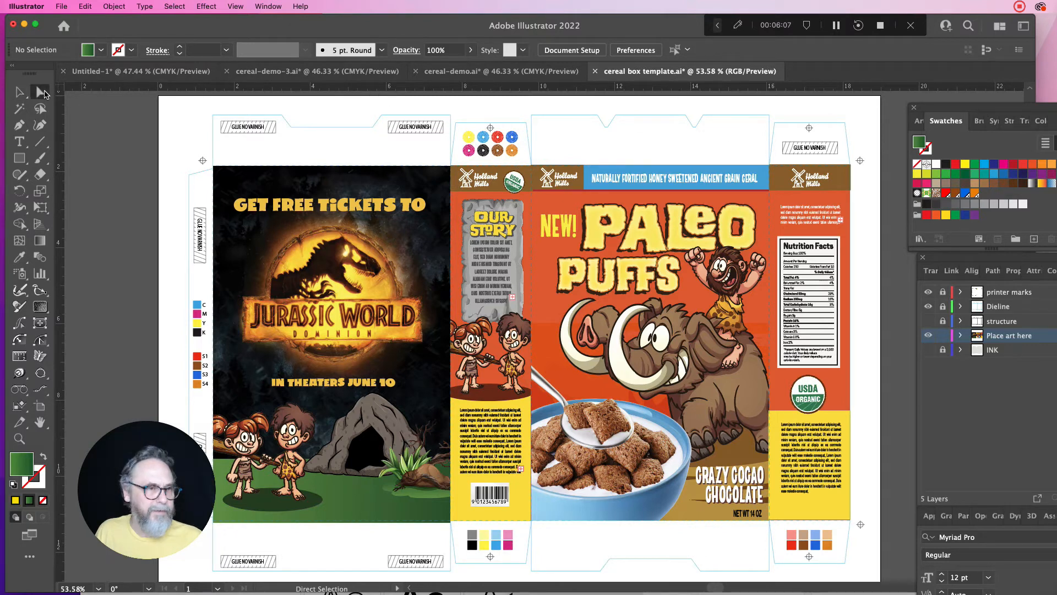
left_click(544, 192)
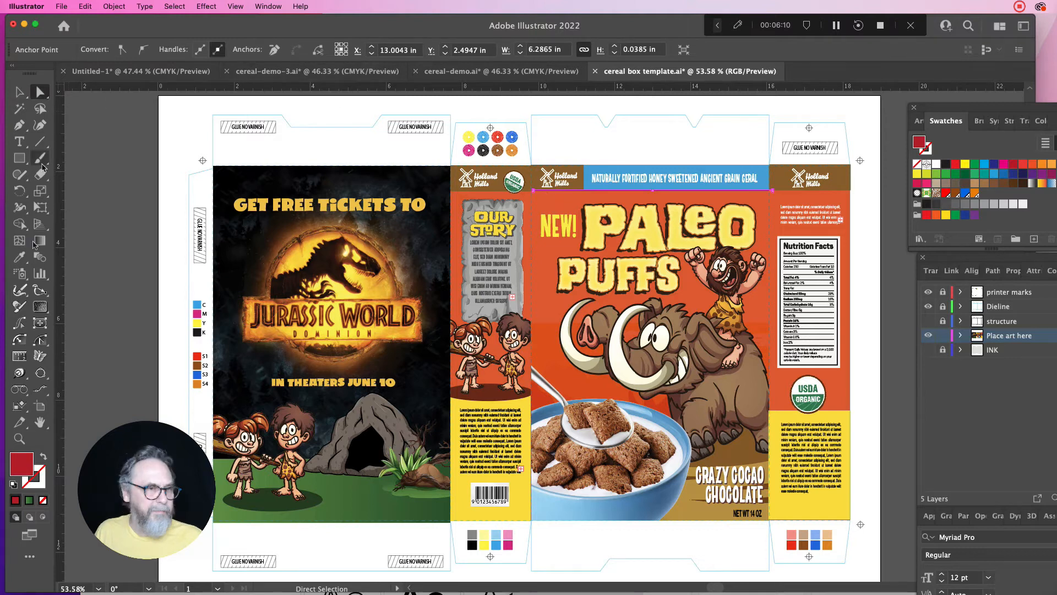
left_click(19, 438)
left_click(537, 186)
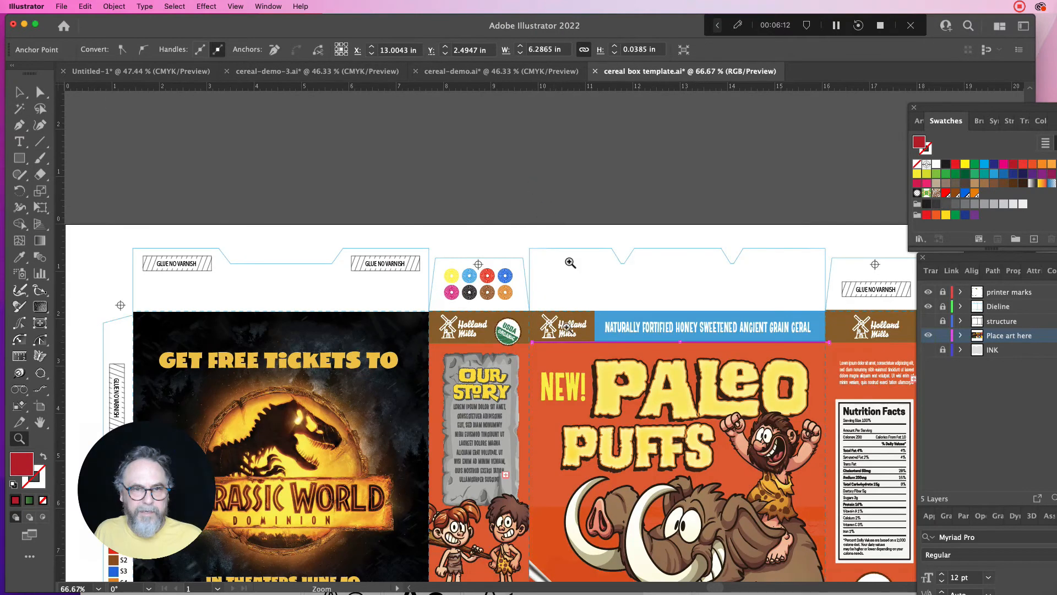
left_click(532, 366)
left_click(552, 328)
left_click(555, 322)
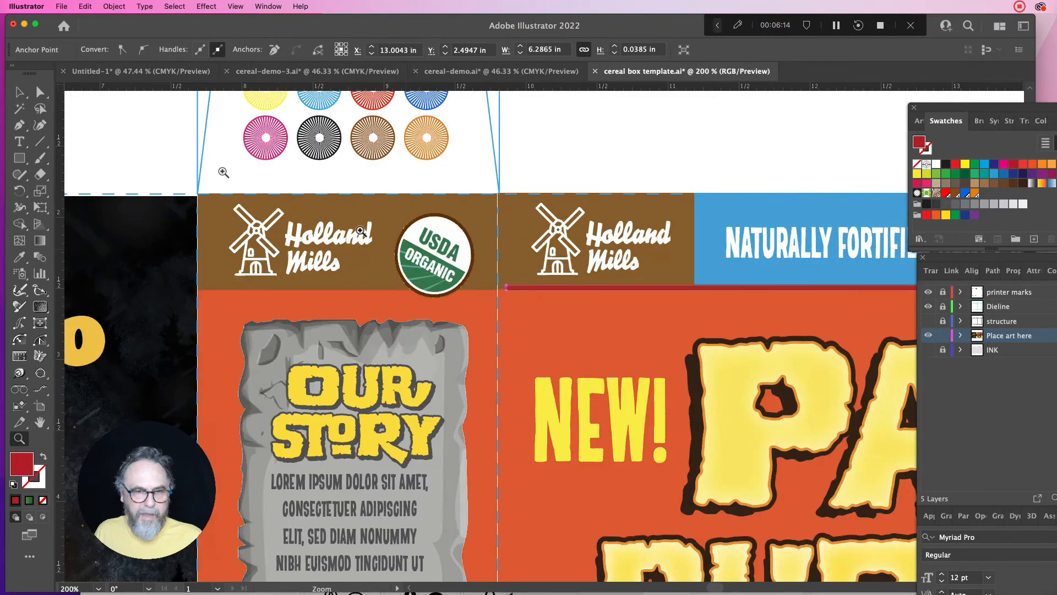
left_click(19, 92)
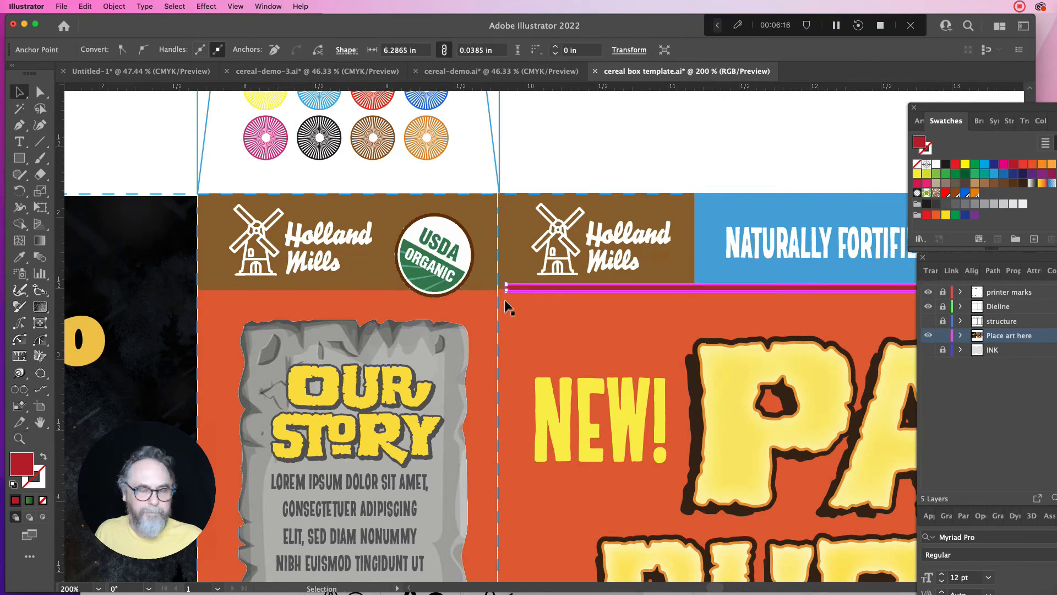
left_click_drag(505, 292, 198, 290)
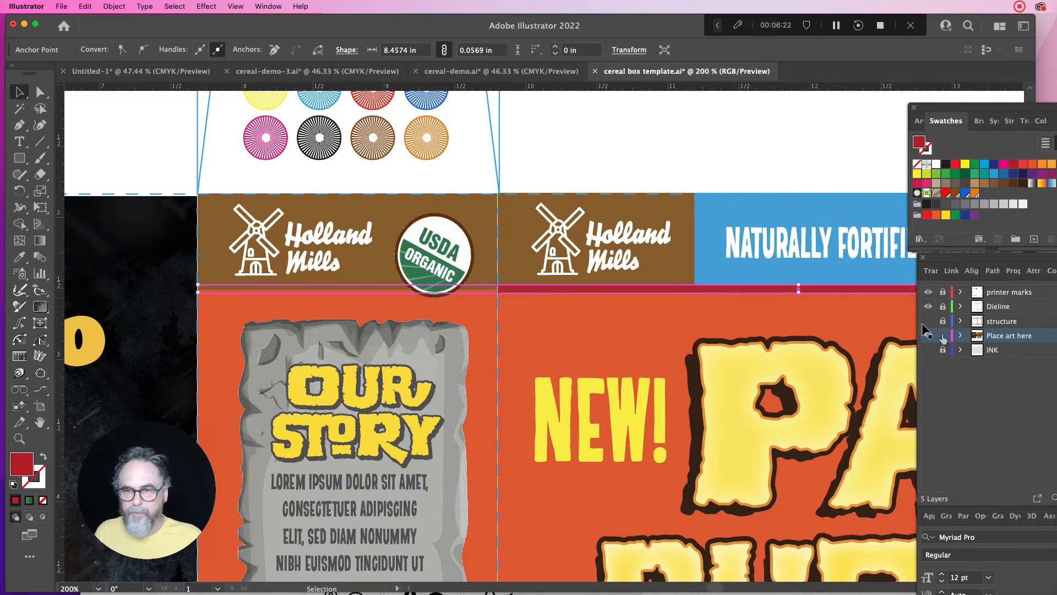
Step: Expand the Place art here layer and look through its sublayers for the dark red strip within the front panel's clip group
left_click(961, 335)
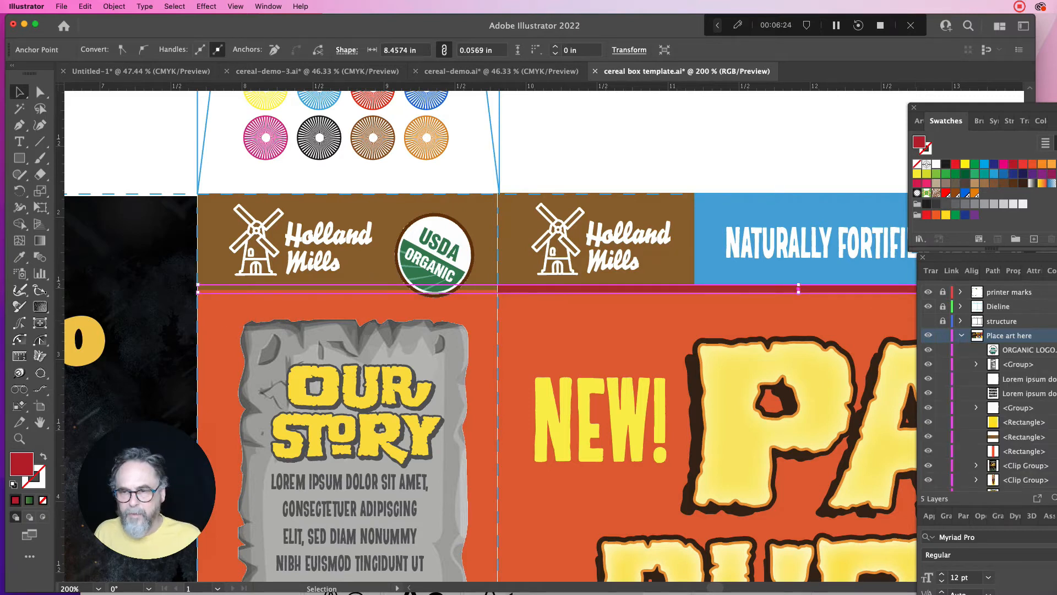
scroll(990, 388, "down", 10)
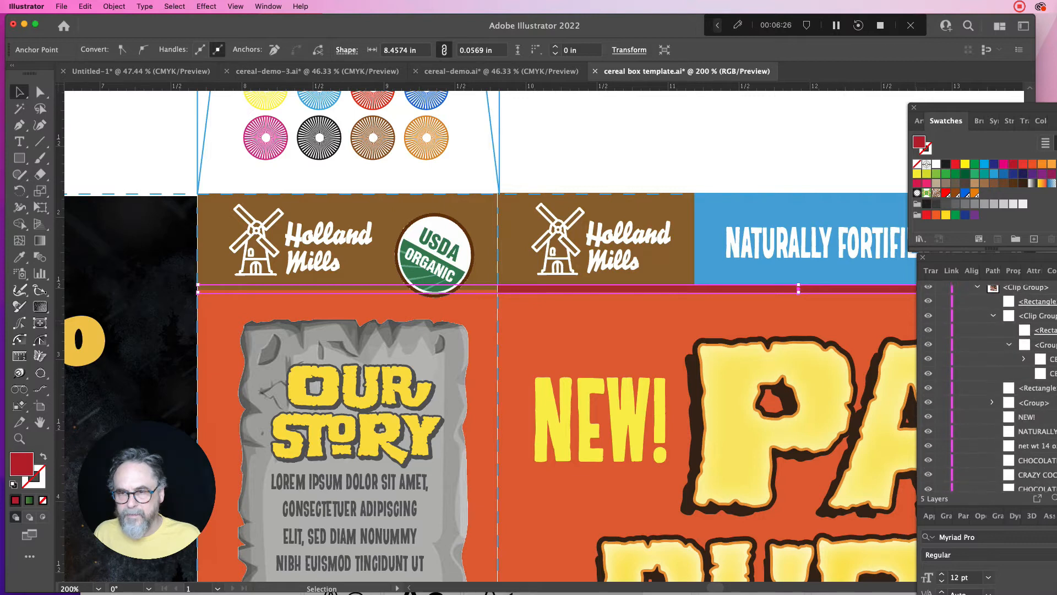
scroll(990, 388, "up", 5)
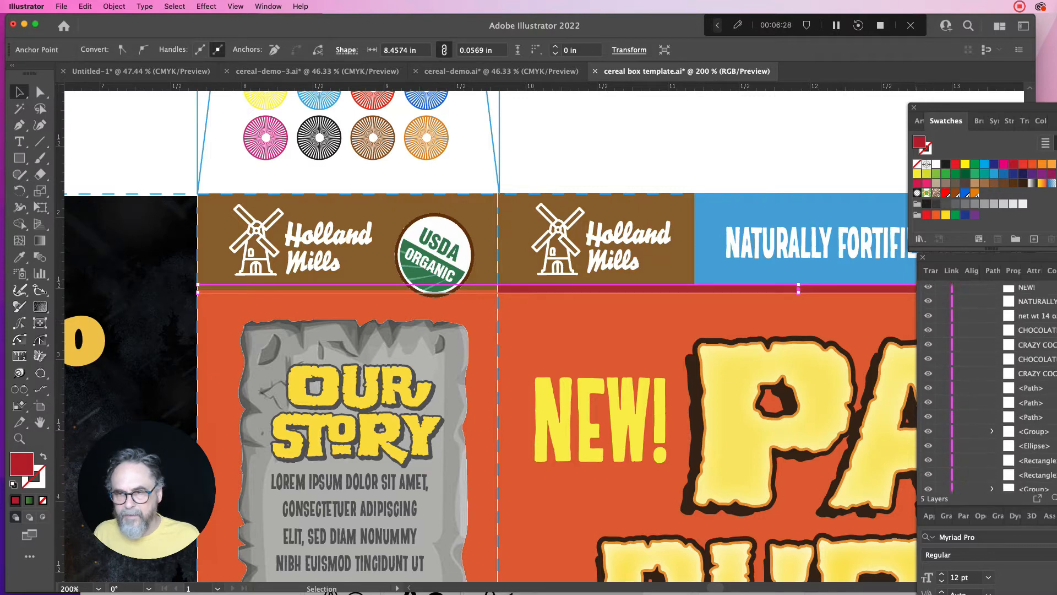
scroll(990, 388, "up", 5)
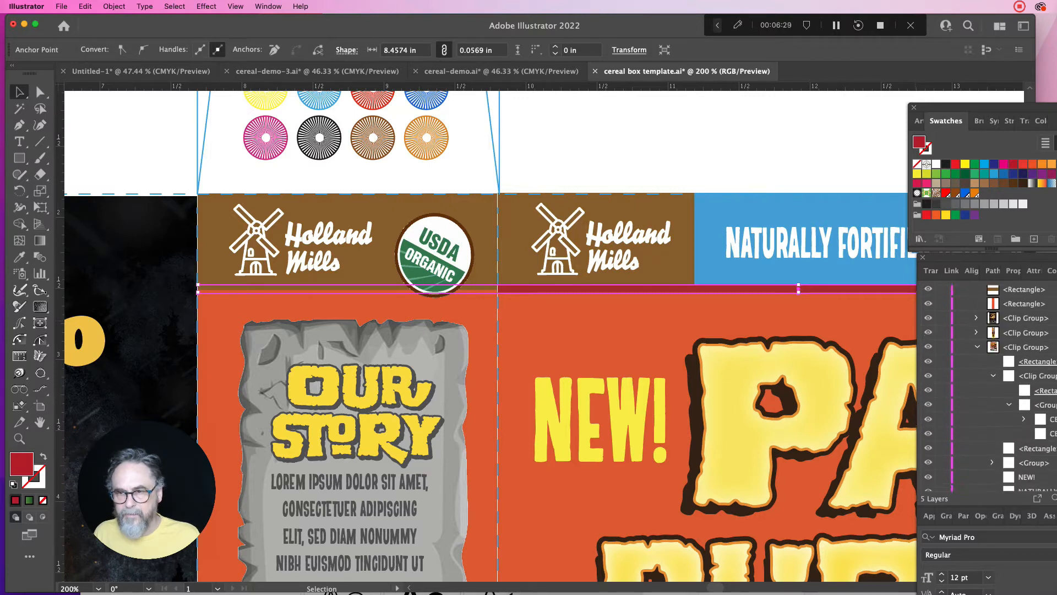
left_click(682, 286)
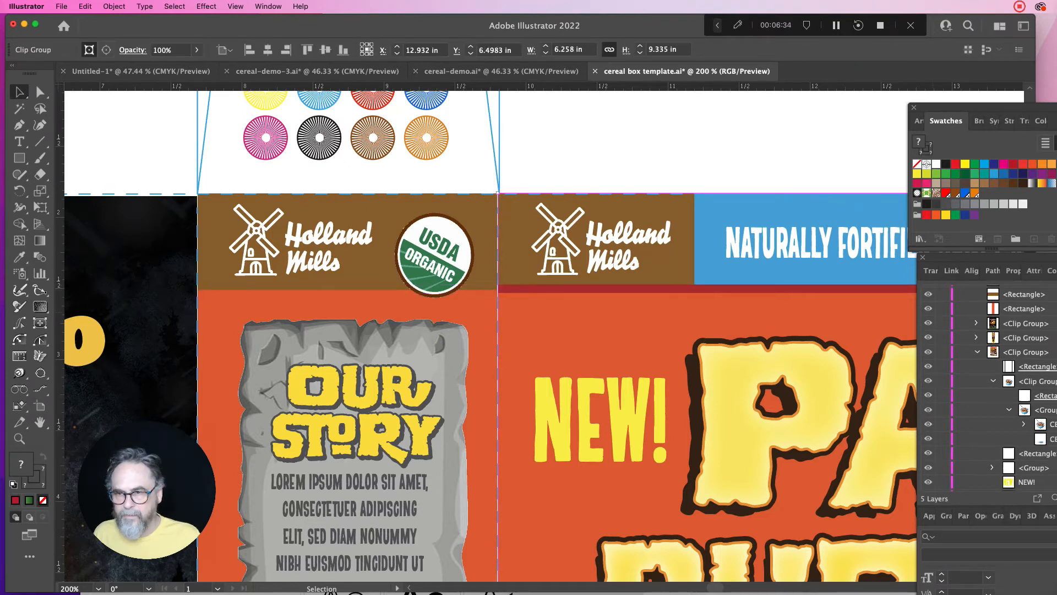
scroll(990, 388, "down", 10)
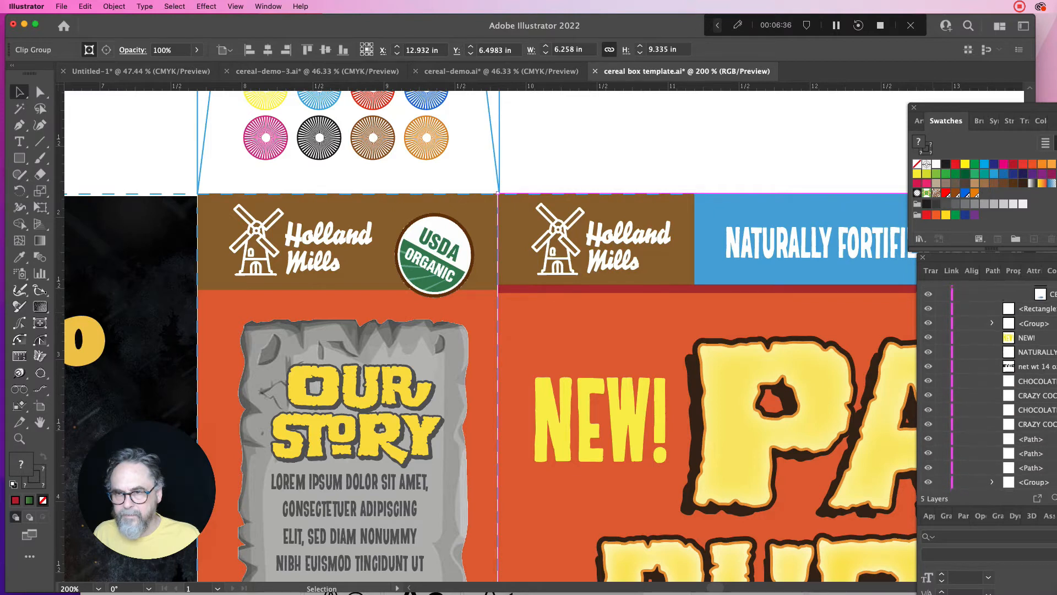
scroll(990, 388, "down", 3)
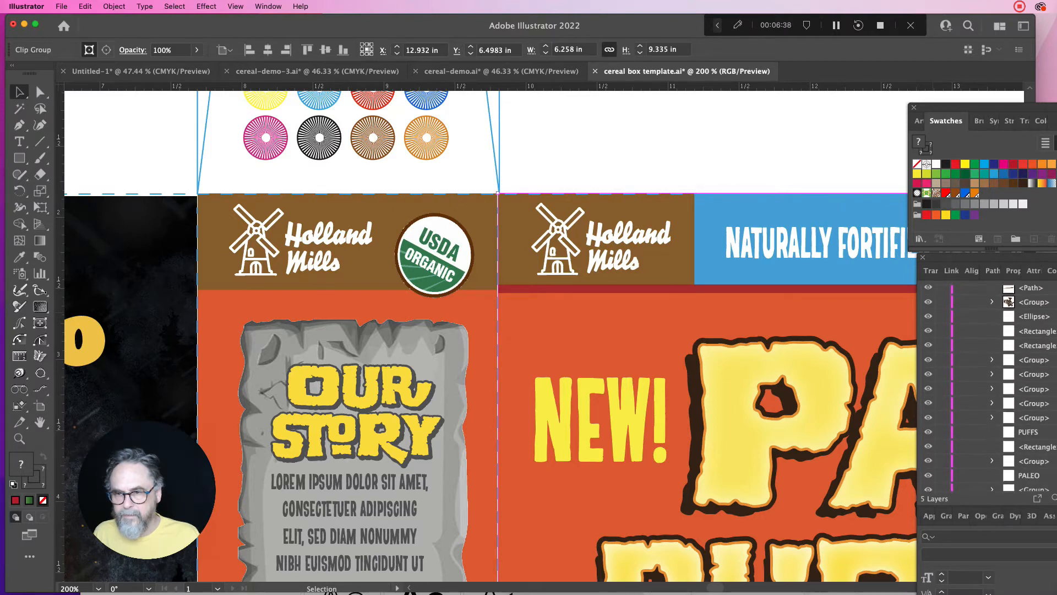
scroll(990, 388, "up", 15)
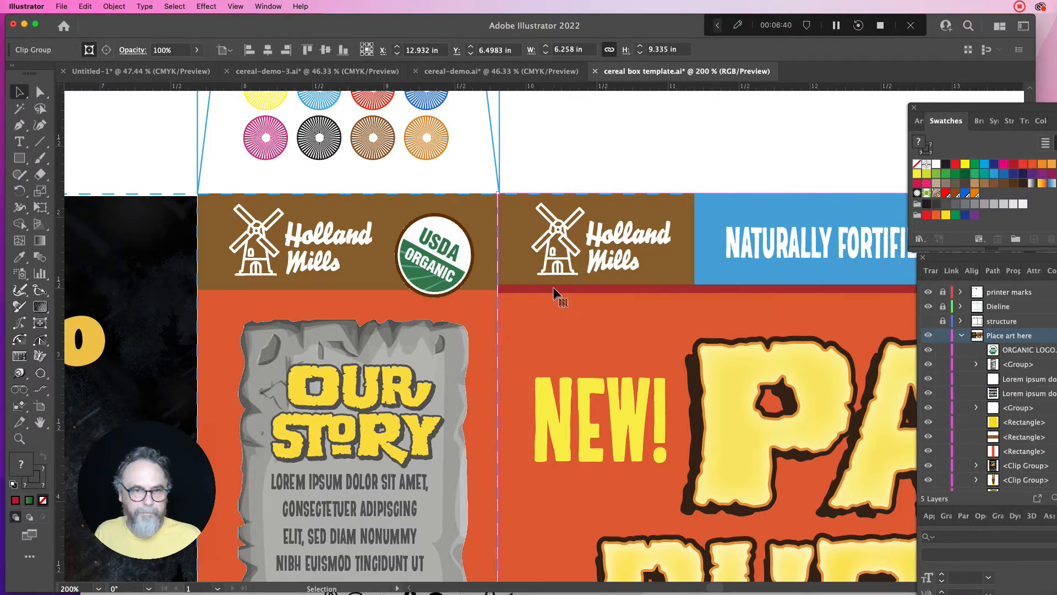
Step: Select only the dark red strip inside the front panel's clip group and delete it
left_click(586, 150)
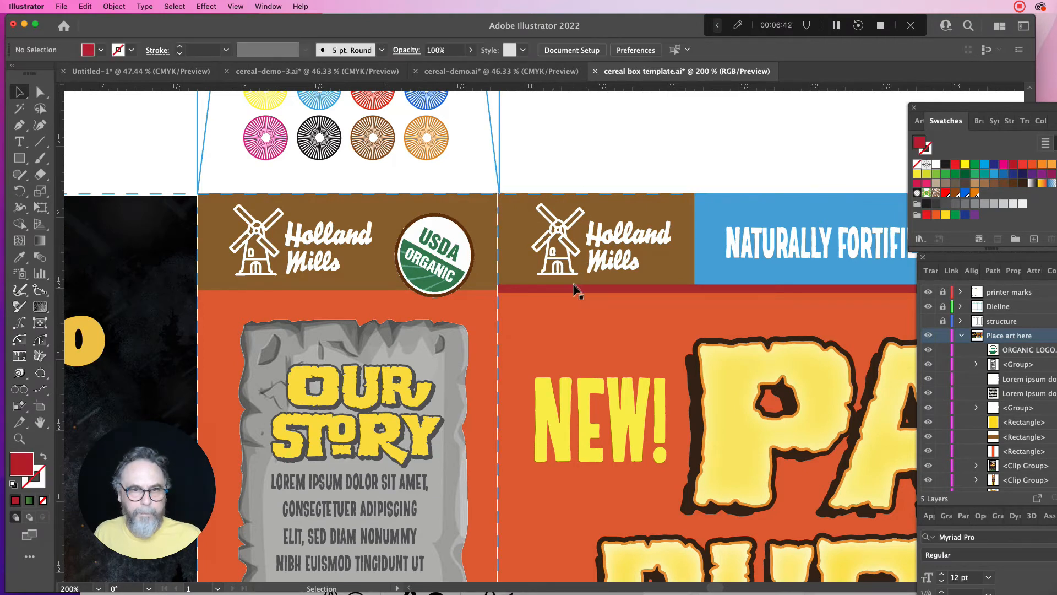
left_click(570, 291)
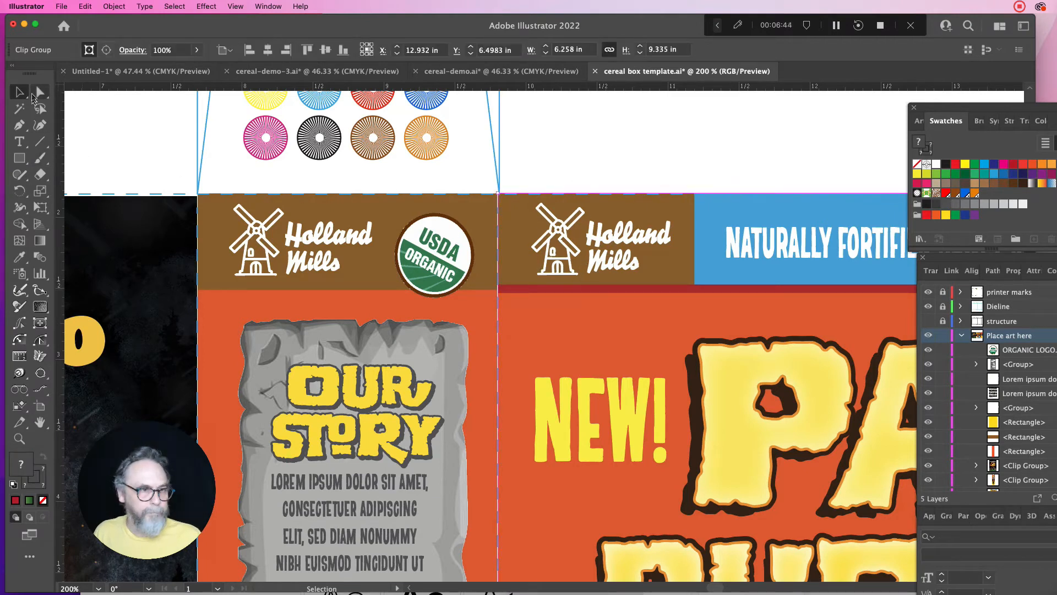
left_click(37, 92)
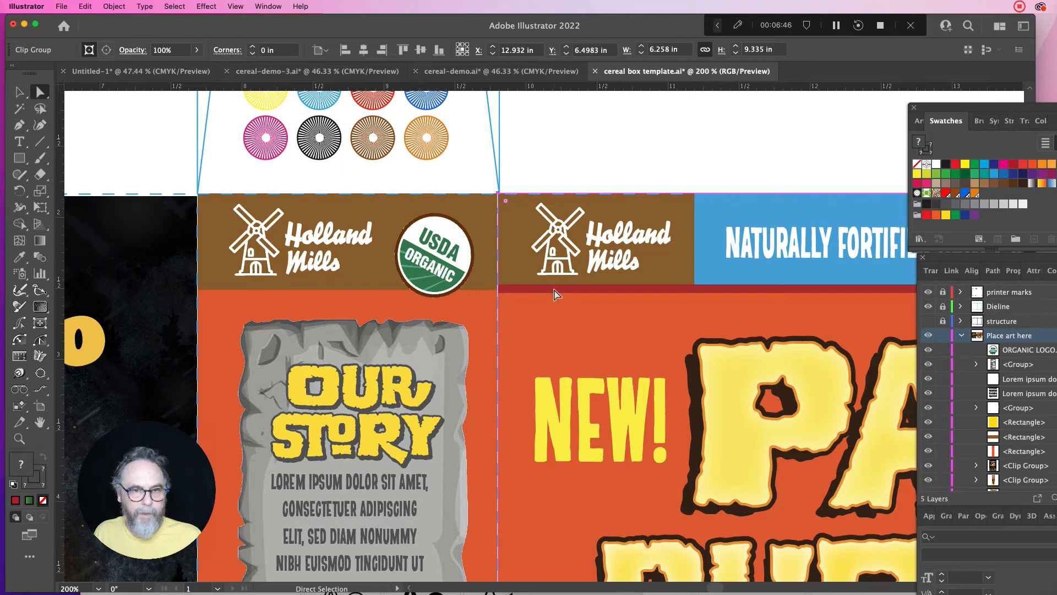
left_click(558, 113)
left_click(550, 288)
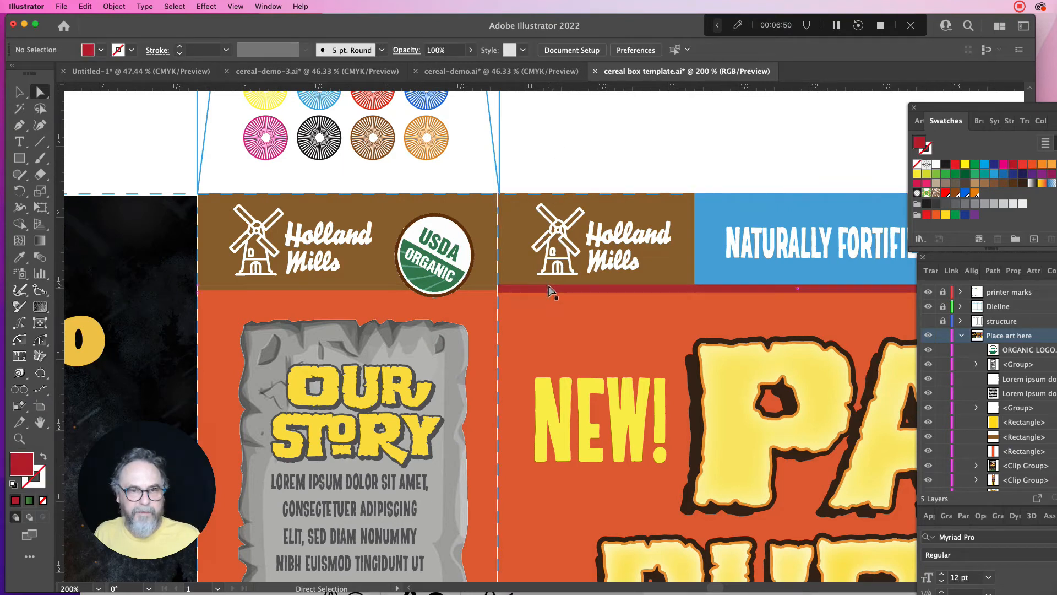
key("Delete")
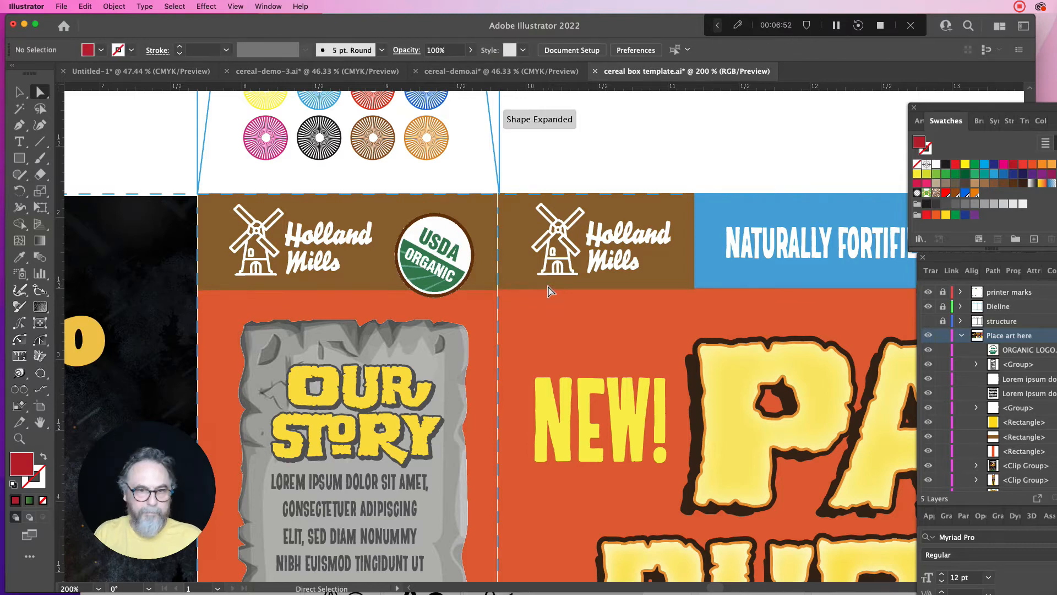
Step: Scale the Our Story side panel art to about 2.12 × 9.35 in to close the gap beside the front panel
key("super+0")
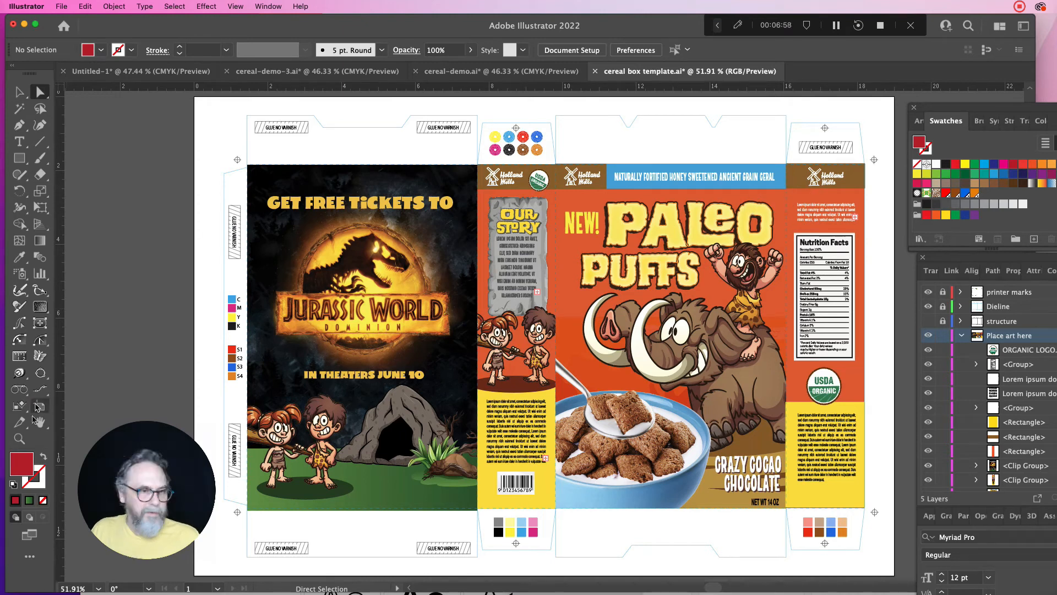
left_click(18, 438)
left_click(573, 181)
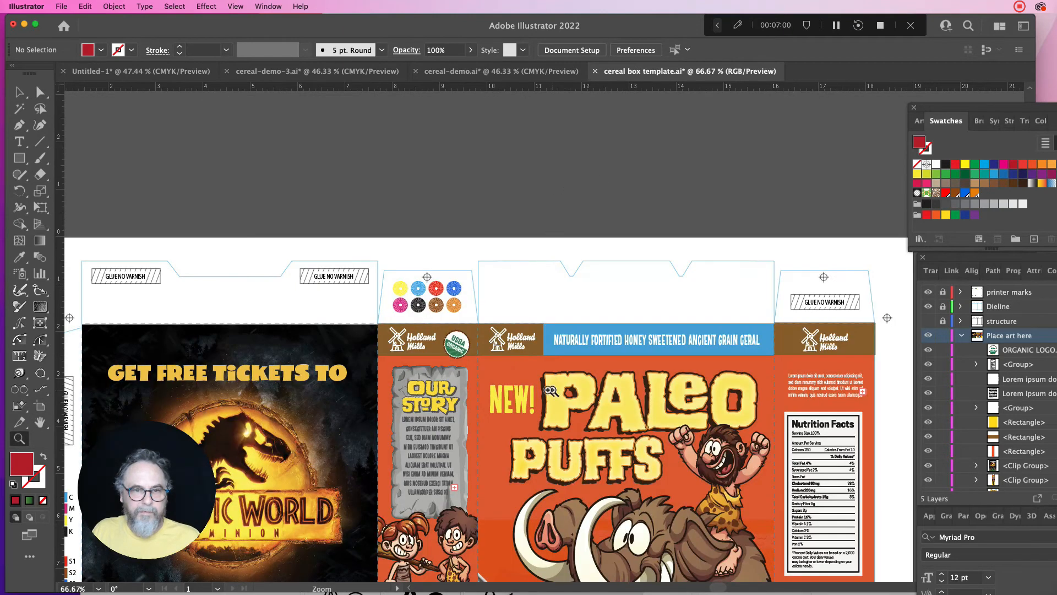
left_click(480, 277)
left_click(480, 277)
left_click(481, 315)
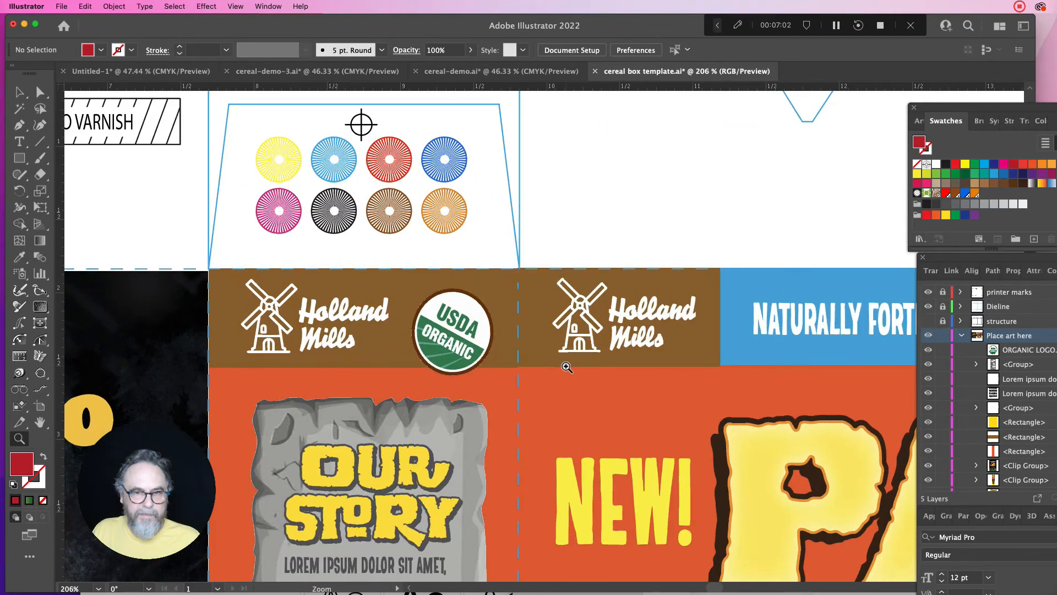
left_click(567, 367)
left_click(507, 310)
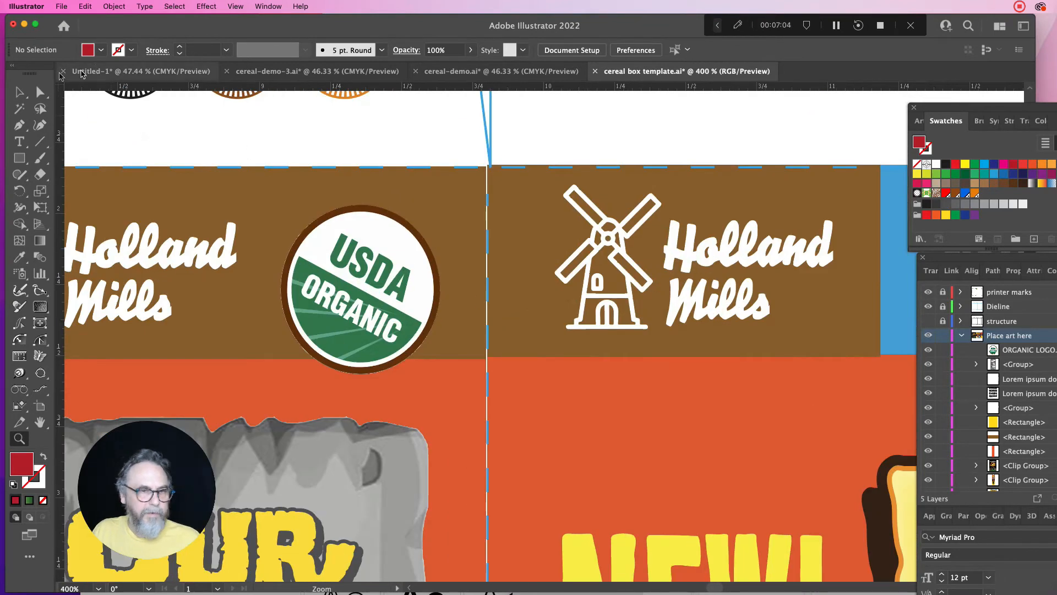
left_click(19, 92)
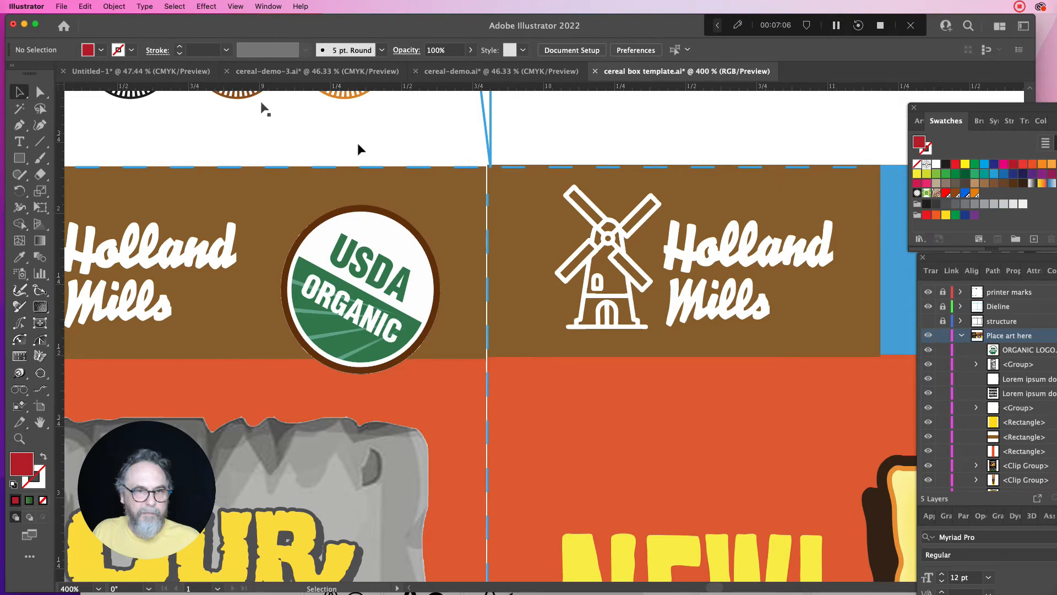
left_click(501, 177)
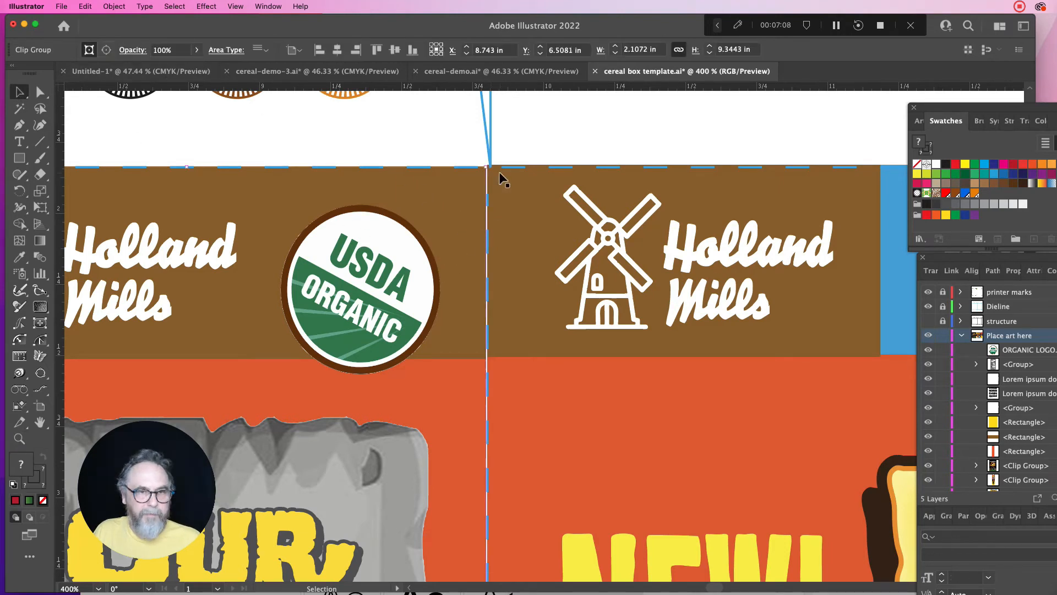
left_click_drag(487, 168, 493, 171)
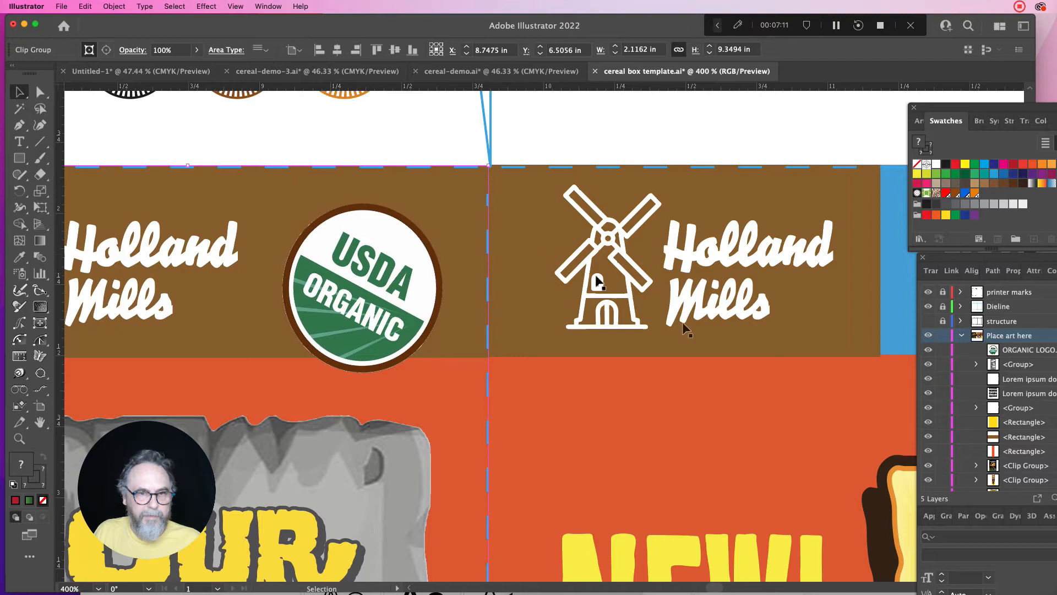
Step: Enlarge the blue header rectangle on the front panel slightly so its lower edge meets the bottom of the brown logo block
left_click(902, 308)
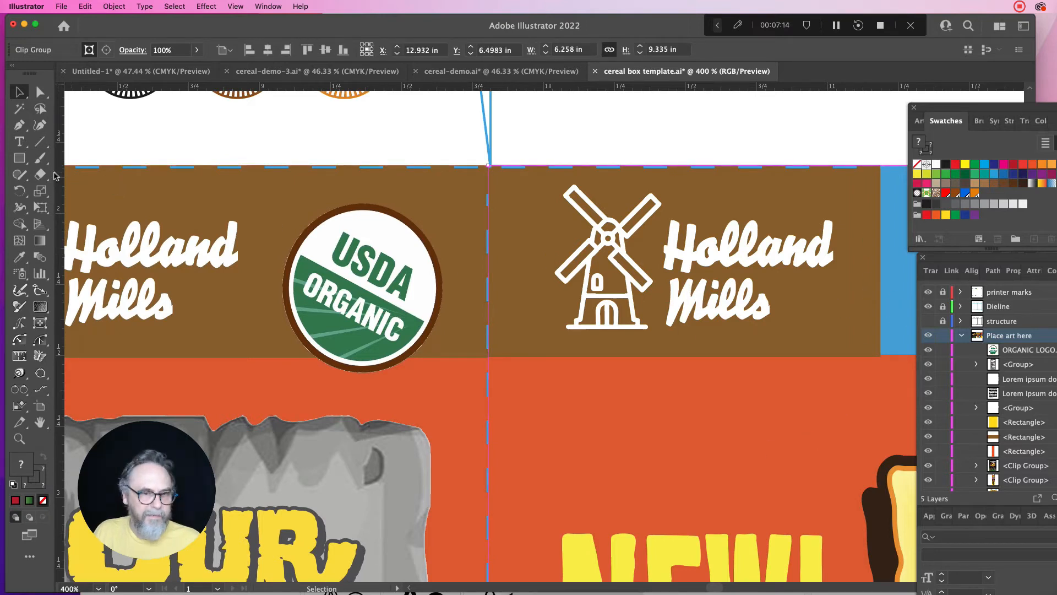
left_click(41, 90)
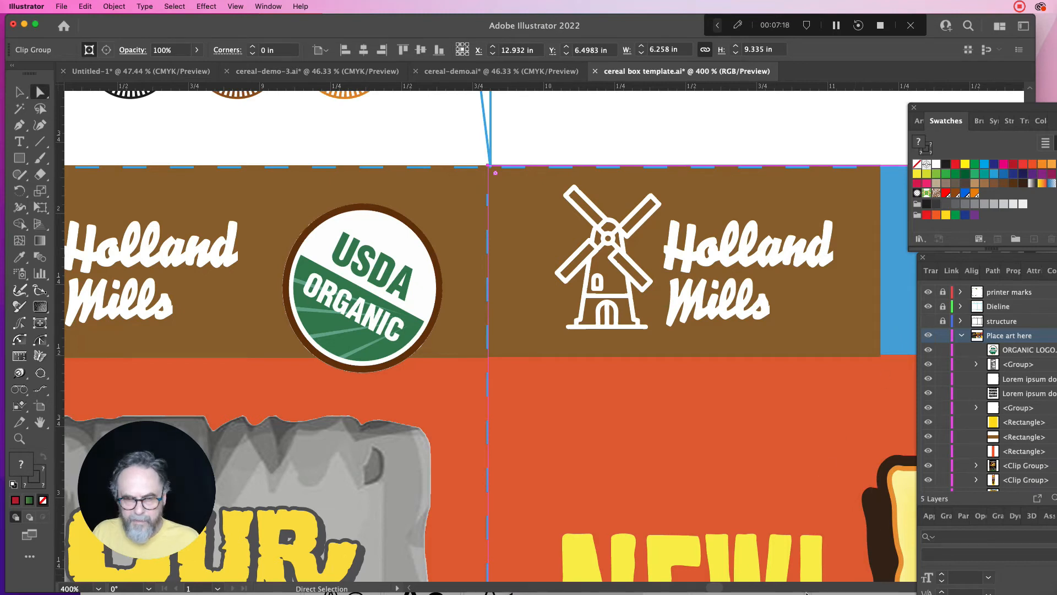
mouse_move(723, 589)
left_mouse_down()
mouse_move(738, 590)
mouse_move(718, 588)
left_mouse_up()
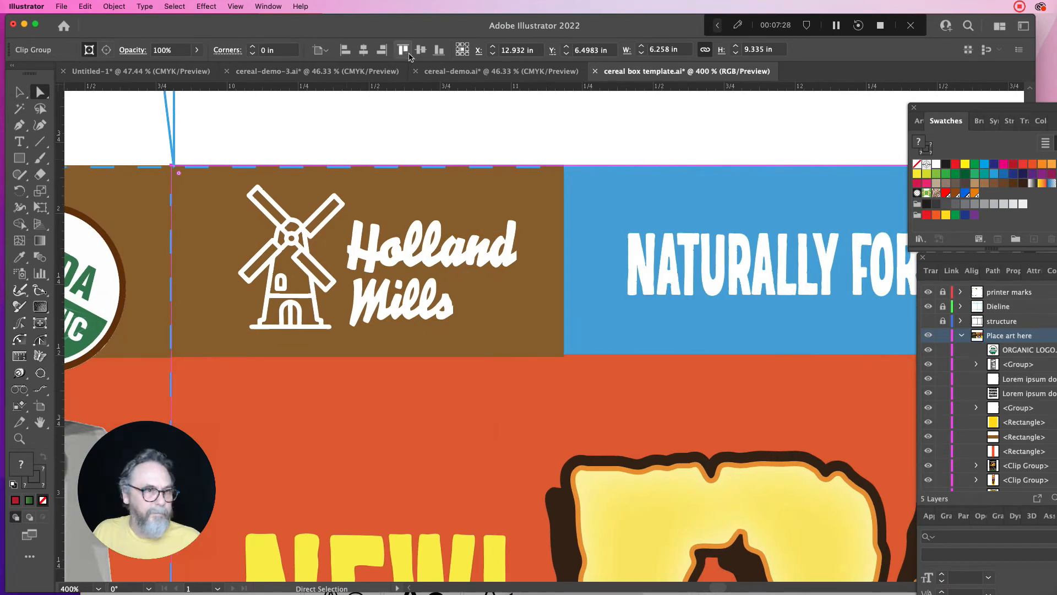
left_click(20, 92)
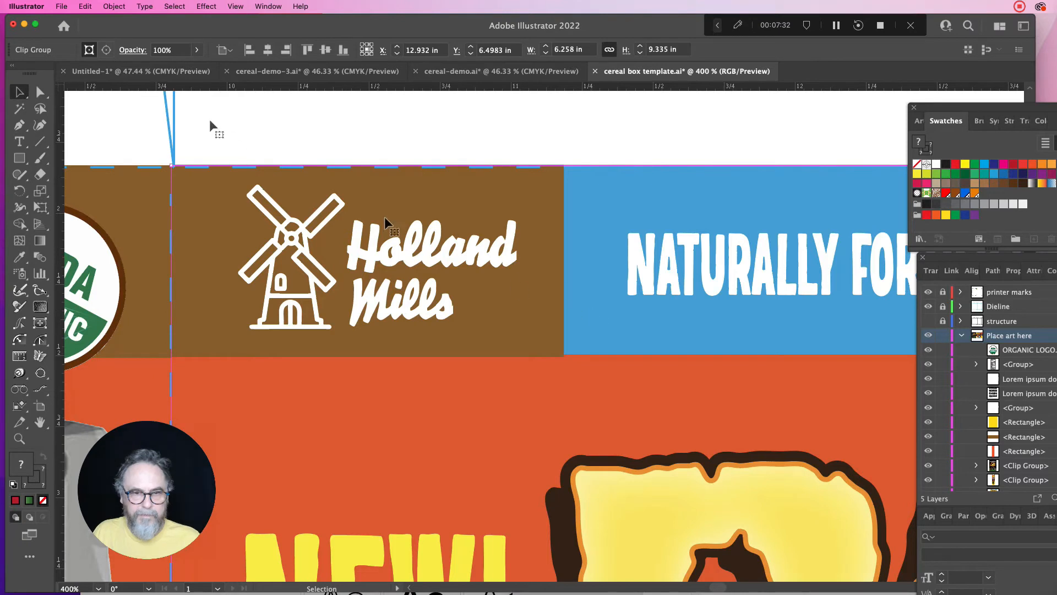
left_click(41, 92)
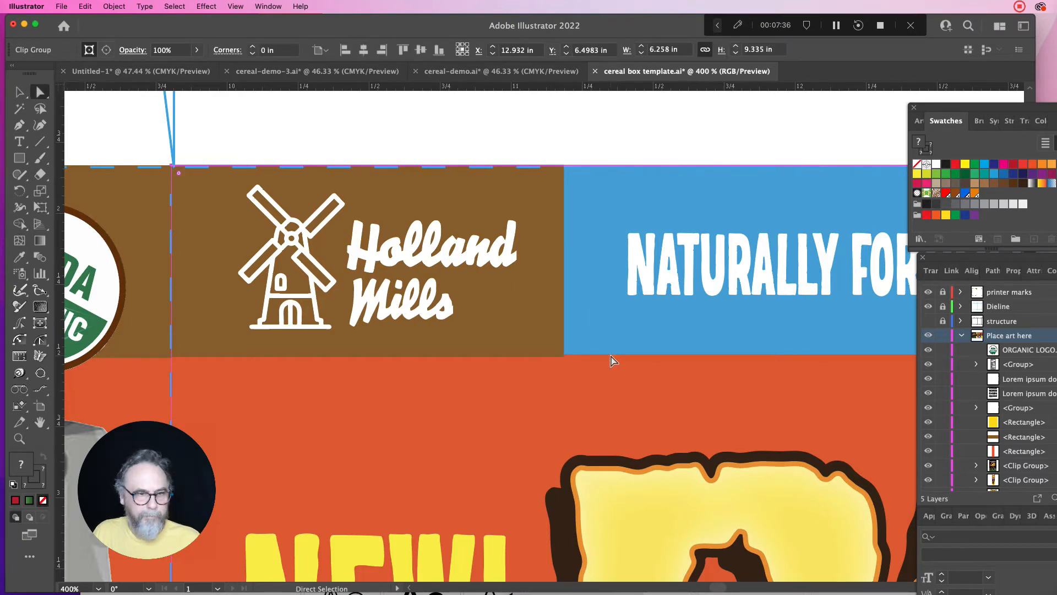
left_click(612, 139)
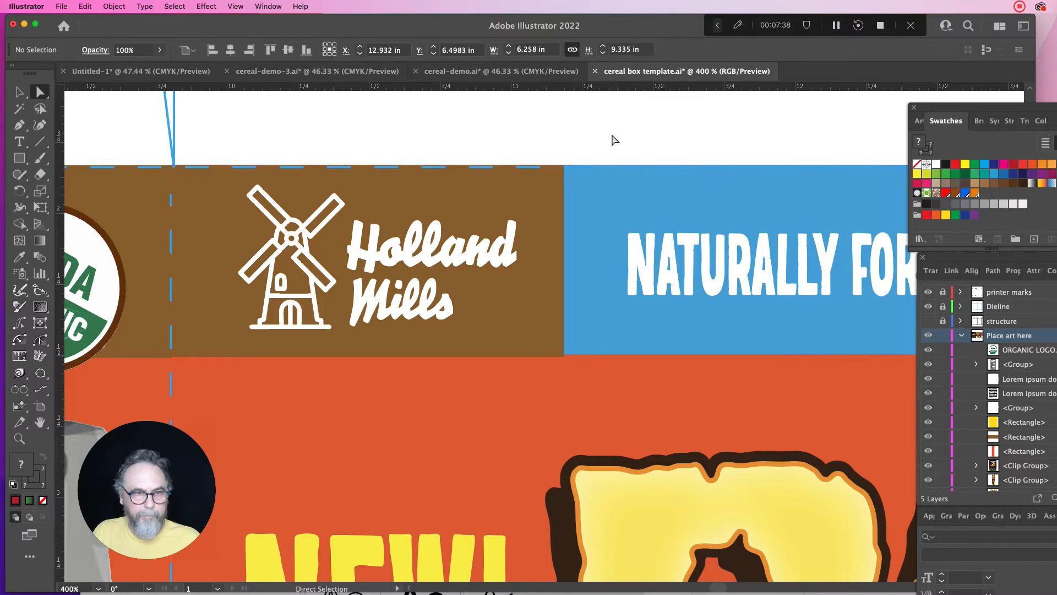
left_click(622, 347)
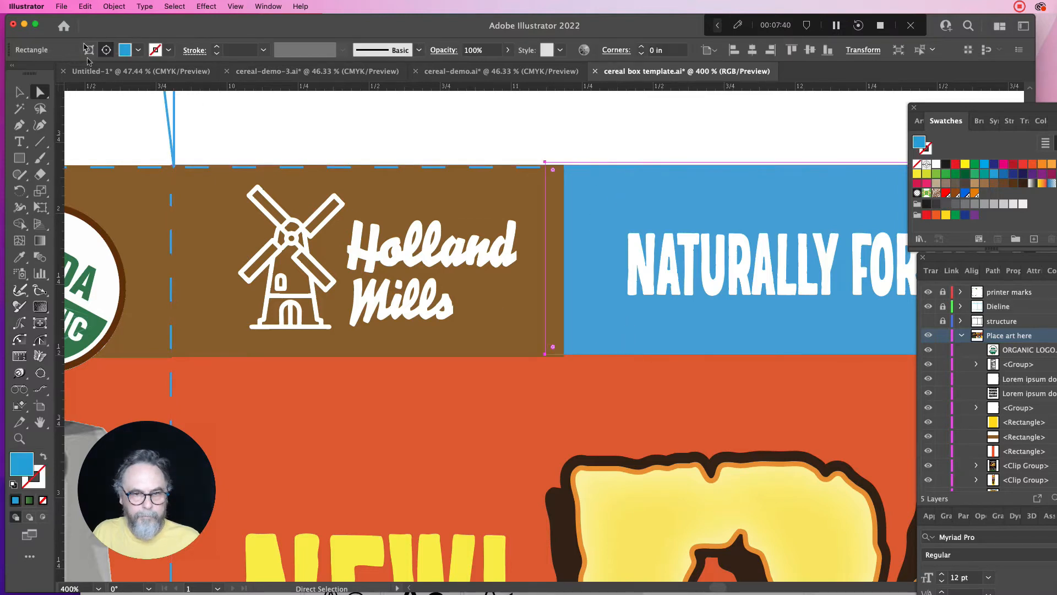
left_click(17, 95)
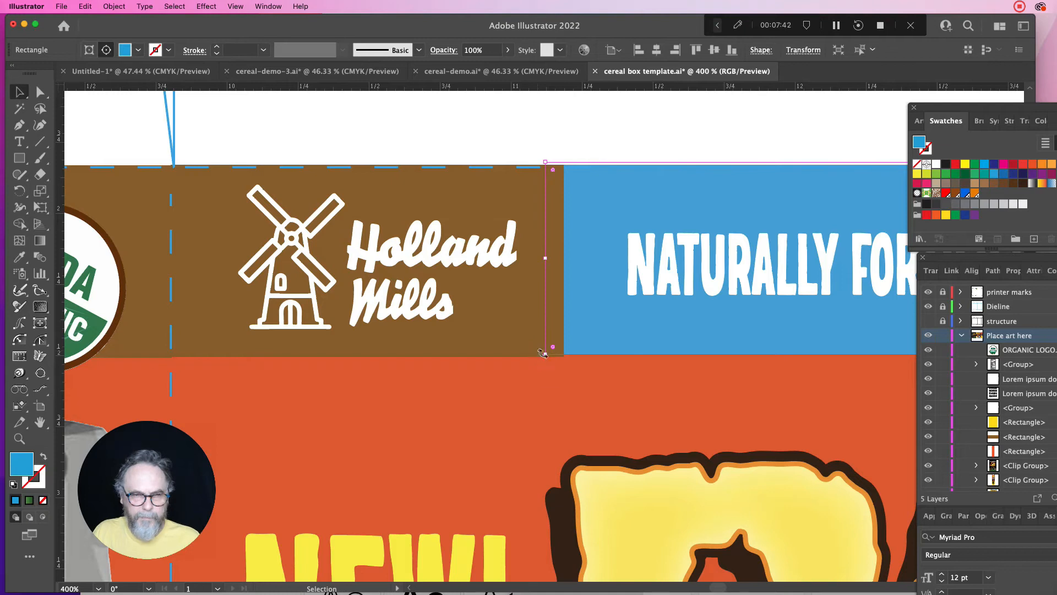
left_click_drag(545, 355, 545, 357)
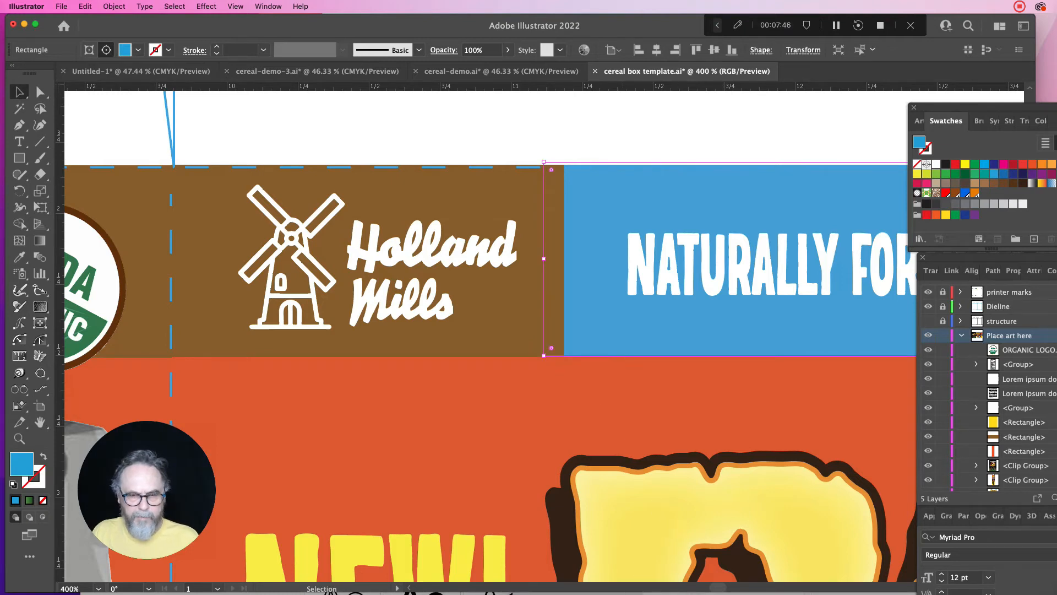
Step: Stretch the brown header rectangle on the Nutrition Facts side panel so its lower edge lines up with the front panel's blue header
left_click_drag(713, 589, 732, 589)
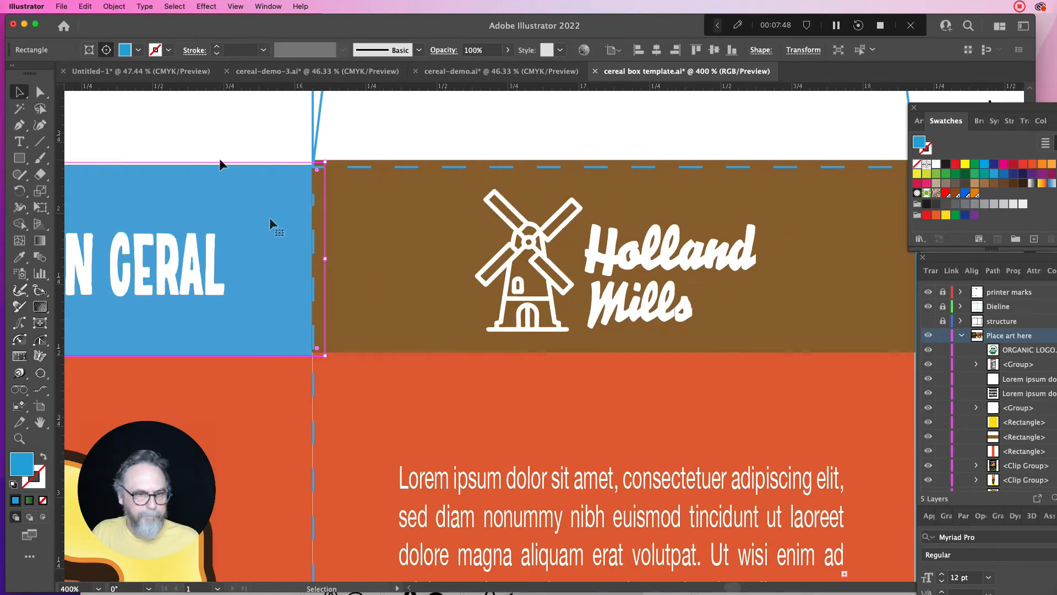
left_click(40, 92)
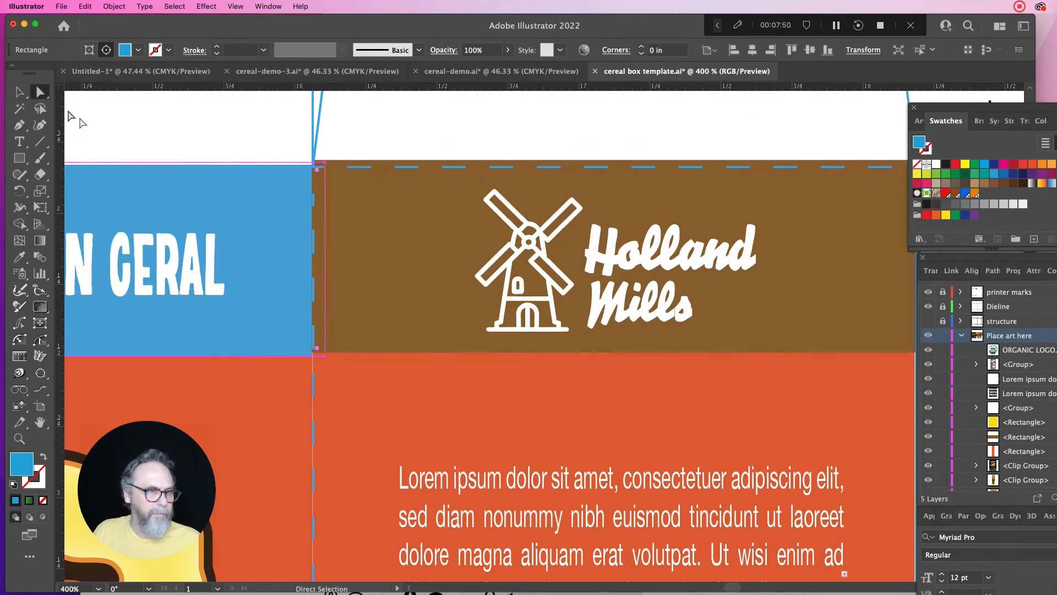
left_click(346, 331)
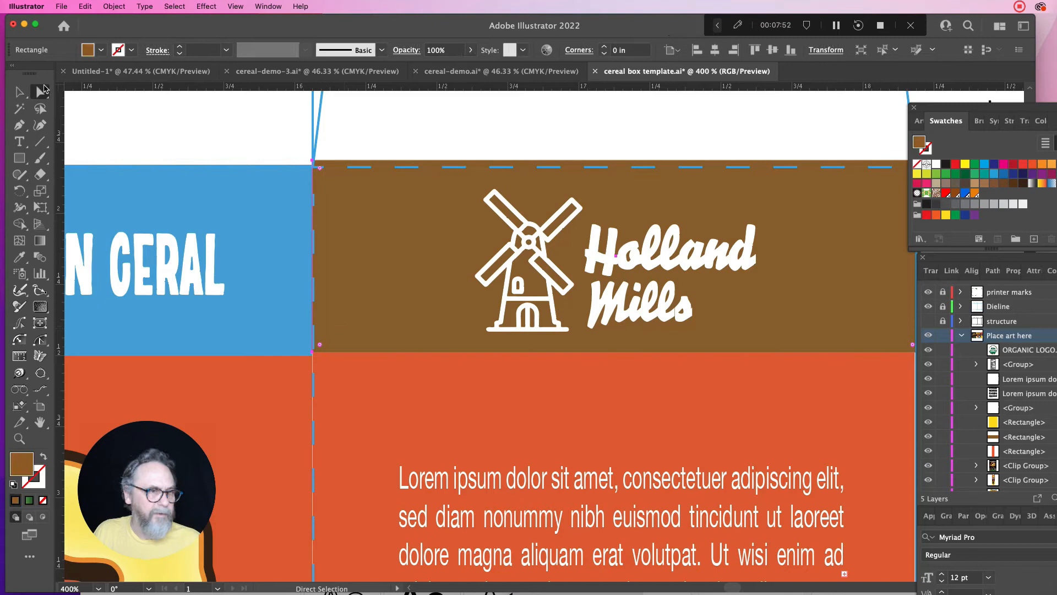
left_click(19, 92)
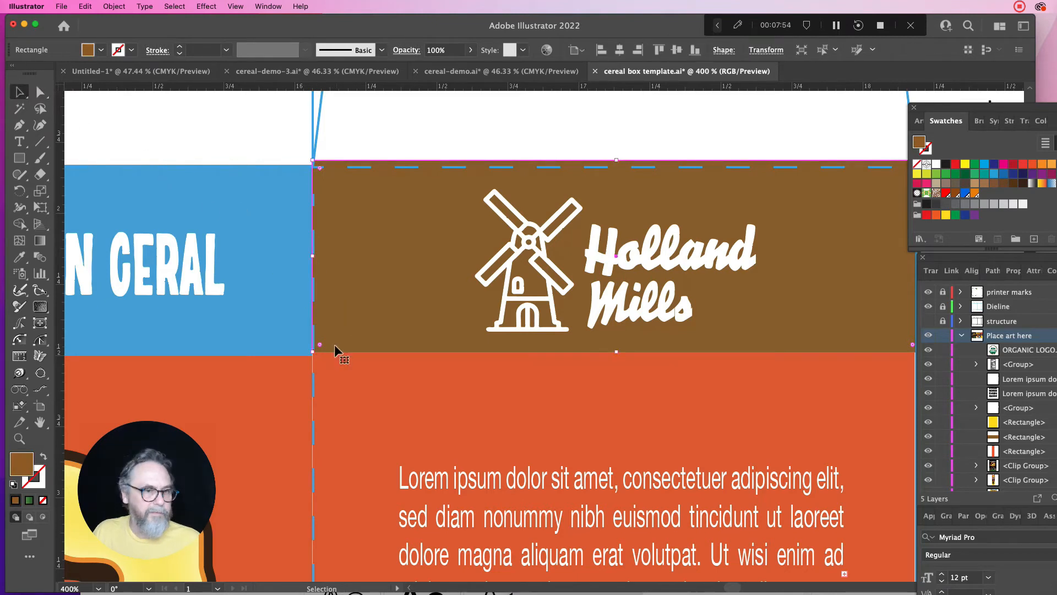
left_click_drag(313, 353, 315, 357)
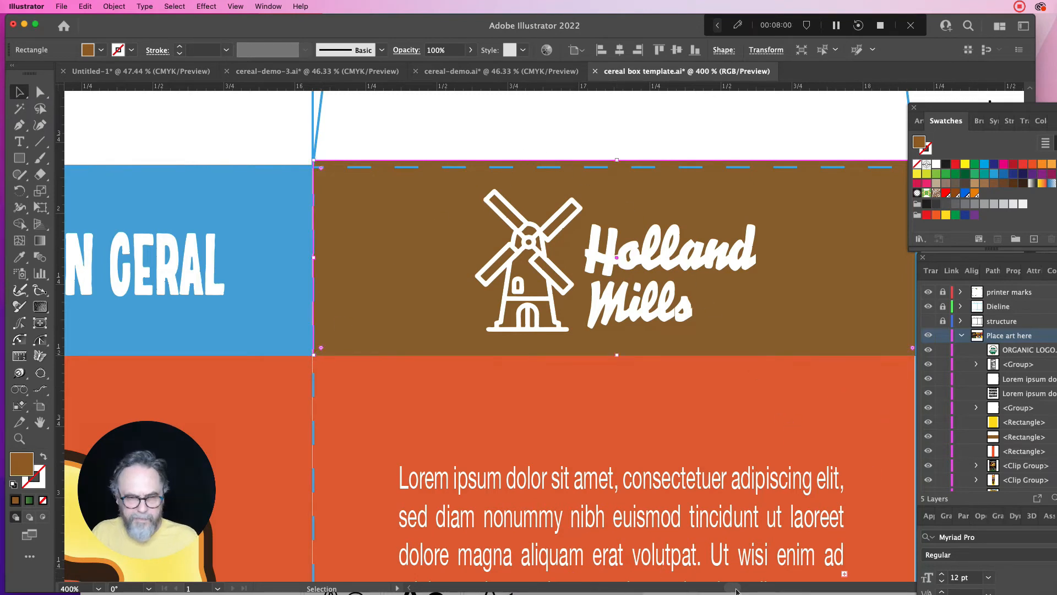
Step: Enlarge the orange background of the Nutrition Facts side panel slightly so its outer edge matches the brown header's
scroll(735, 588, "right", 5)
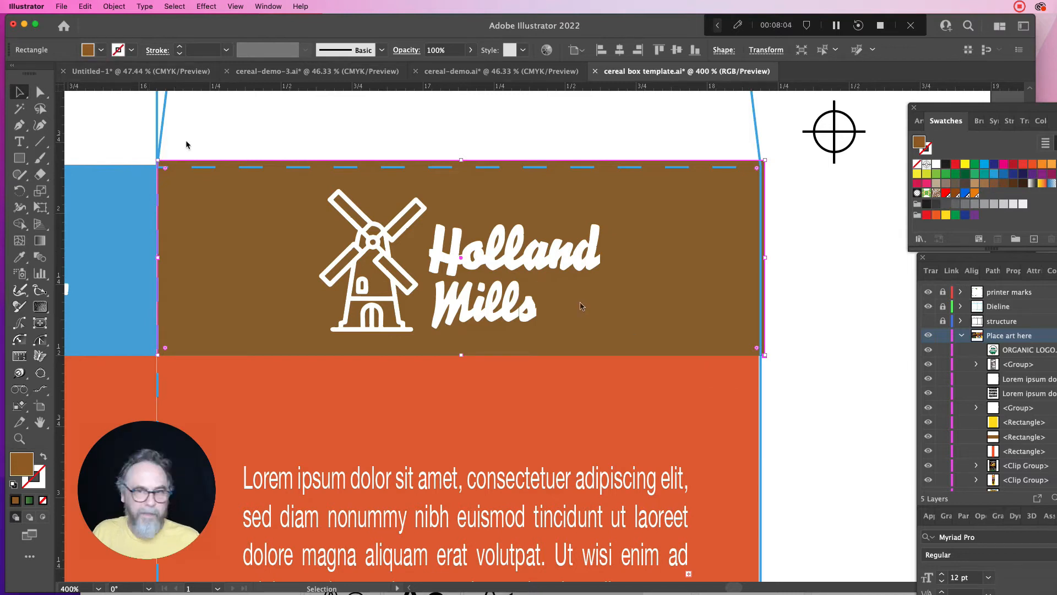
left_click(753, 383)
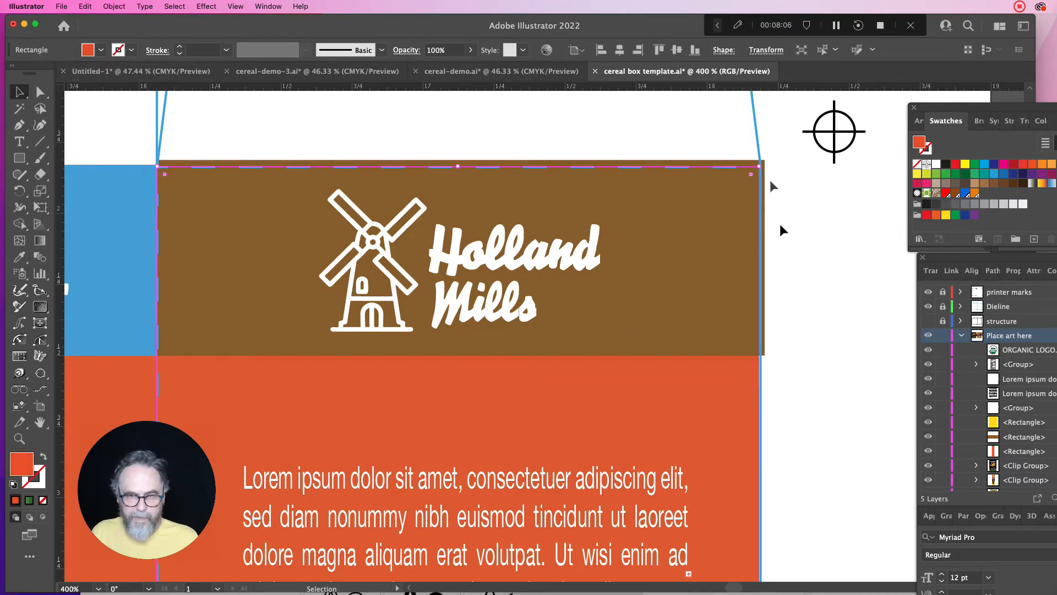
left_click_drag(759, 167, 764, 163)
left_click(834, 242)
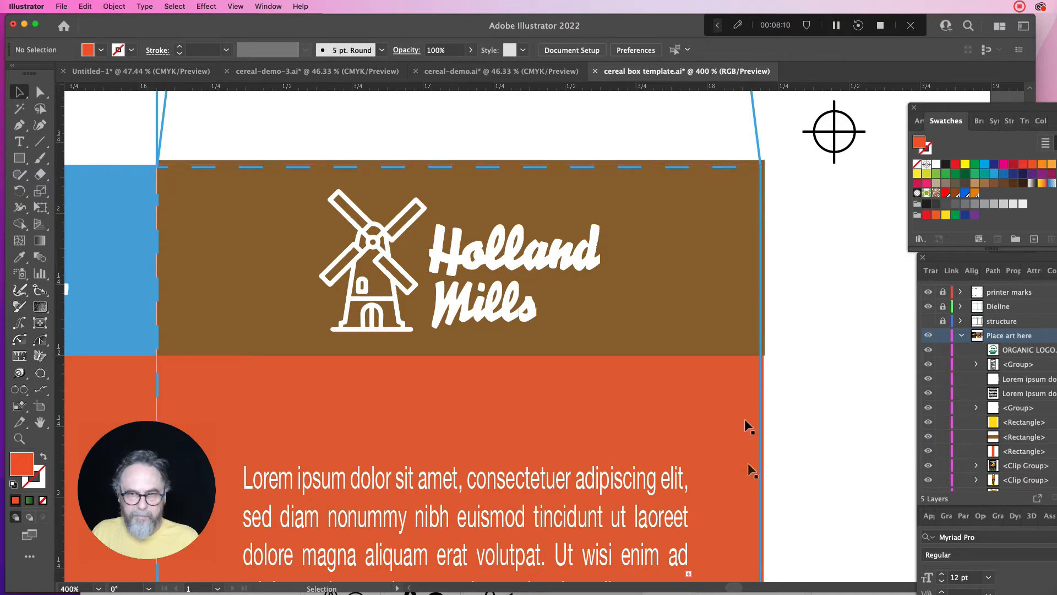
Step: Extend the orange background and brown header of the Nutrition Facts side panel past the dieline's upper and outer edges as bleed
key("super+0")
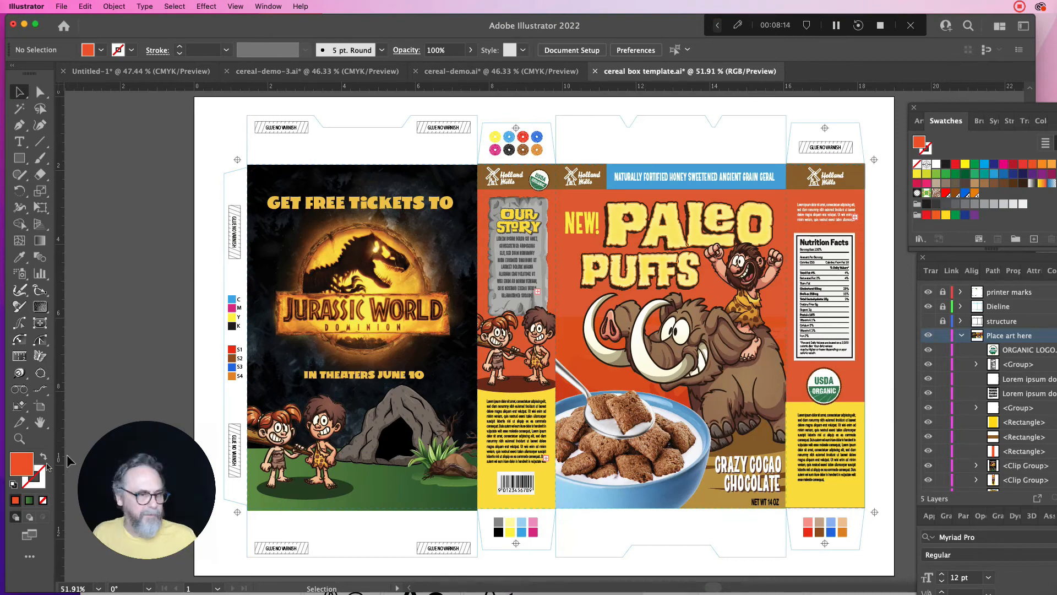
left_click(20, 439)
left_click_drag(826, 133, 875, 228)
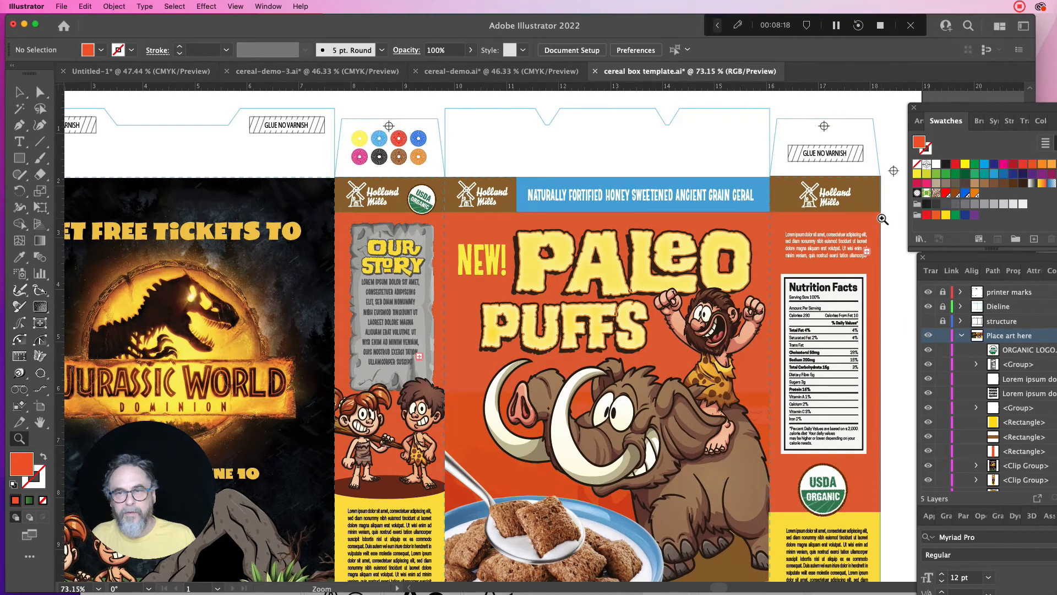
left_click(883, 219)
left_click(556, 295)
left_click(545, 293)
left_click(523, 421)
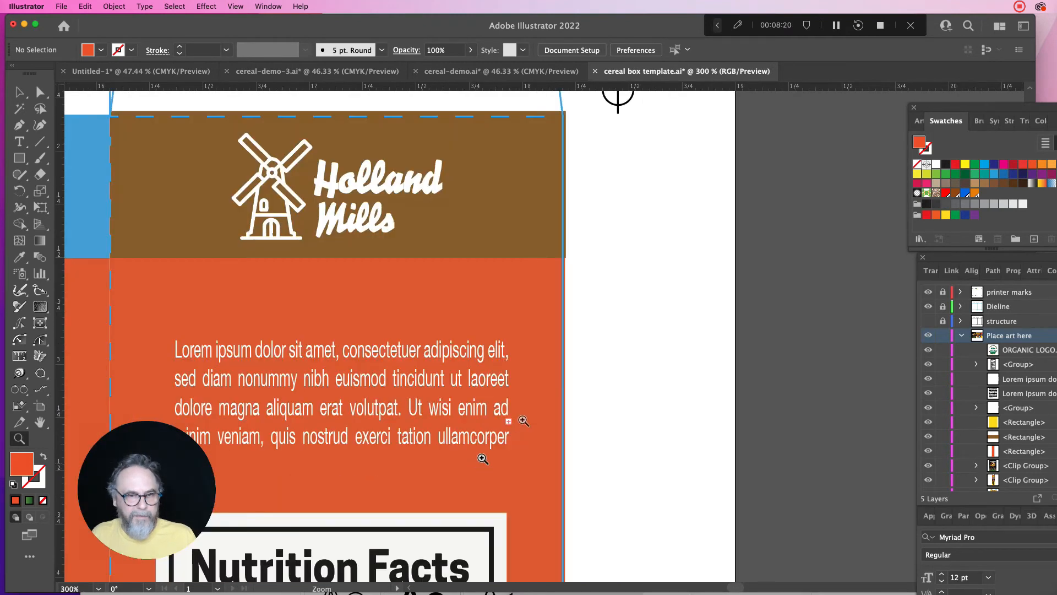
left_click(19, 92)
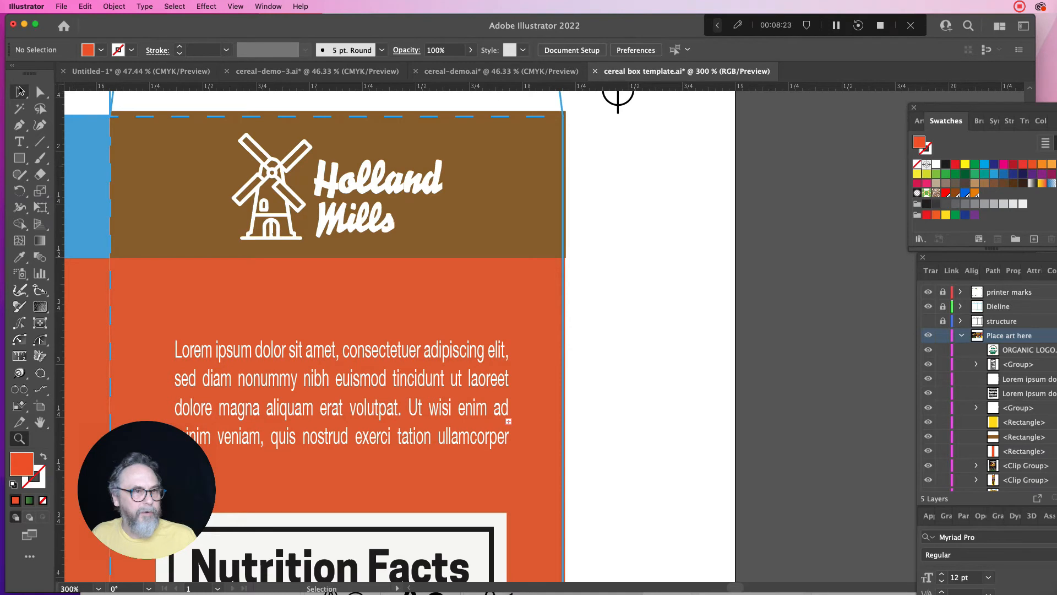
left_click(412, 304)
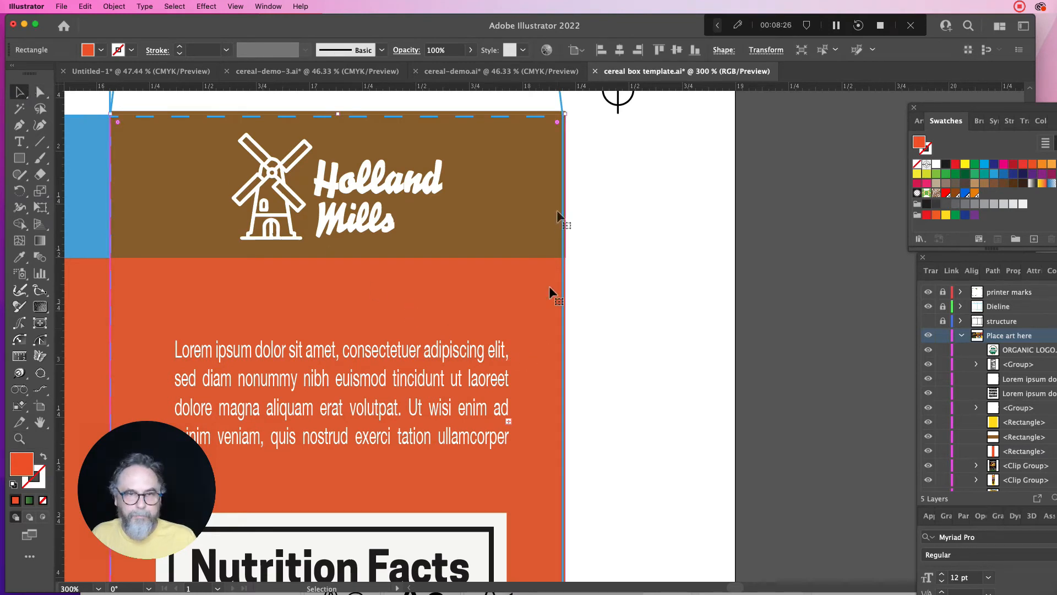
left_click_drag(567, 115, 593, 97)
left_click(509, 156)
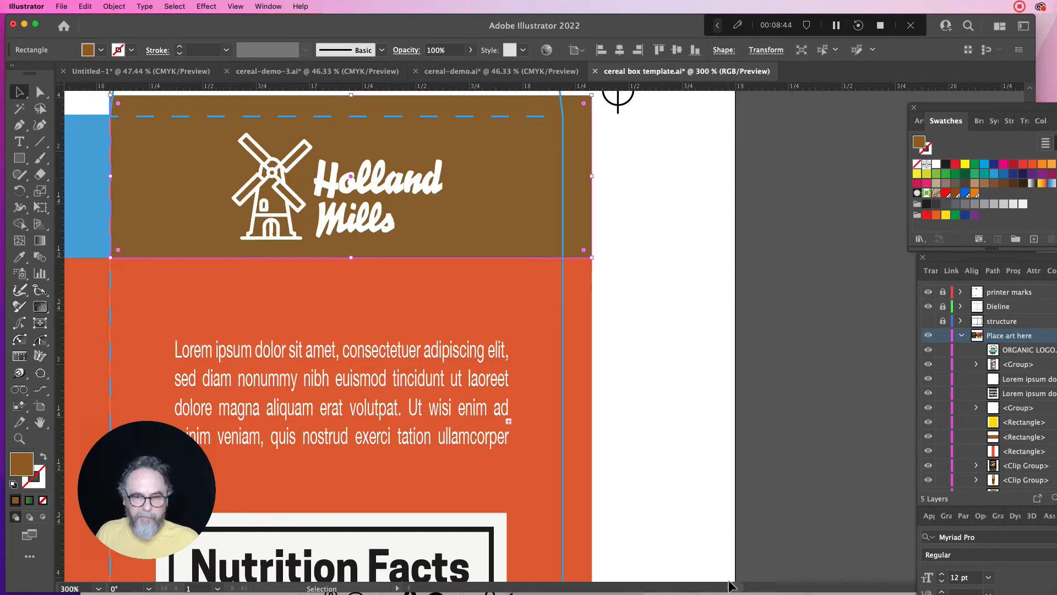
Step: Raise the front panel clipping path's upper edge and stretch the blue header rectangle upward past the dashed fold line
scroll(729, 585, "left", 20)
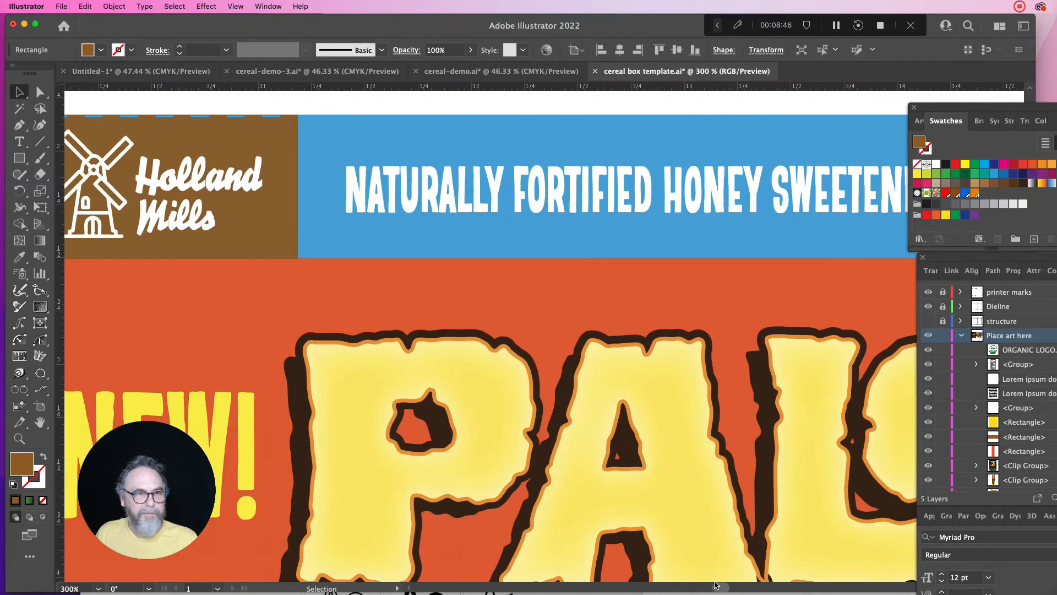
left_click(40, 91)
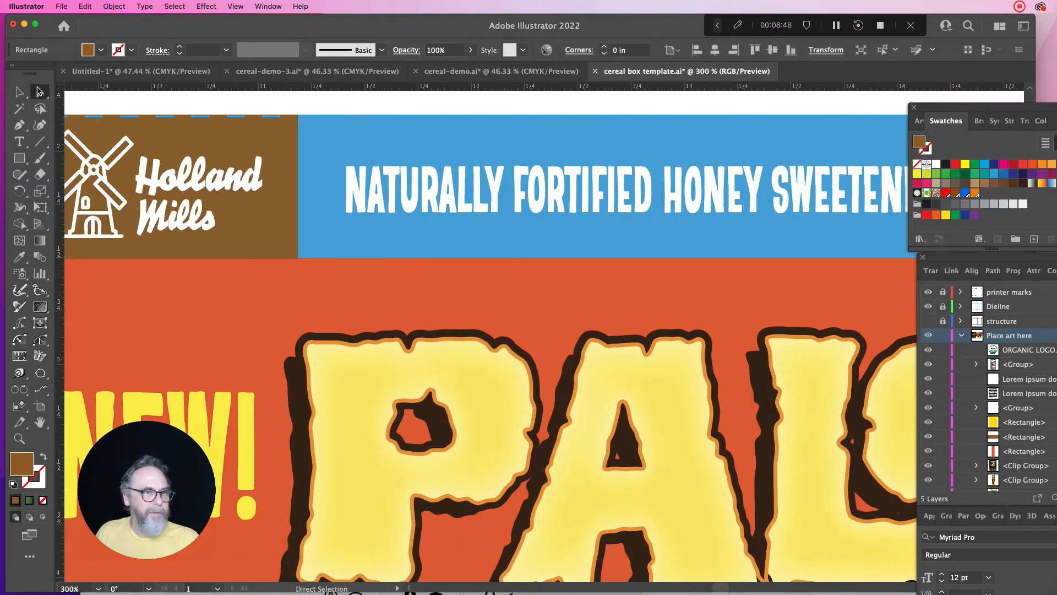
left_click(333, 119)
left_click(332, 119)
key("Up")
key("Up")
key("Up")
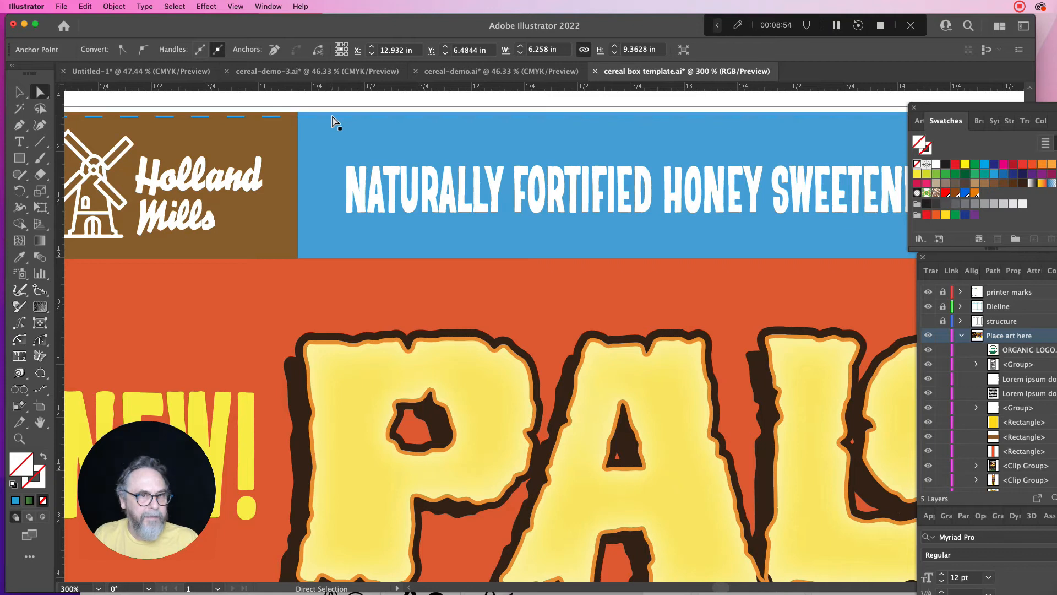
left_click(333, 120)
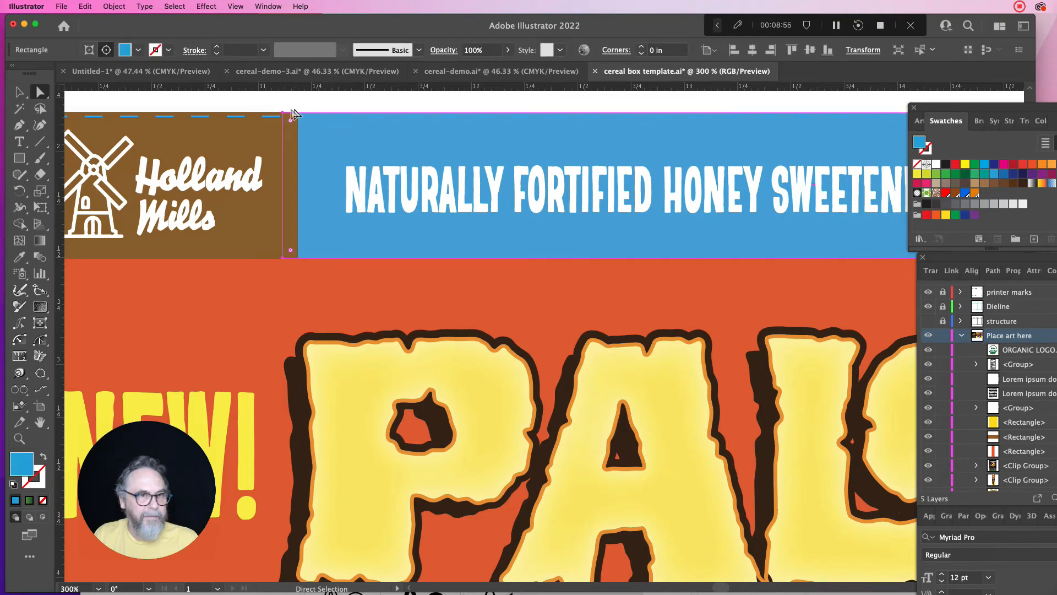
left_click(19, 92)
left_click_drag(282, 112, 282, 101)
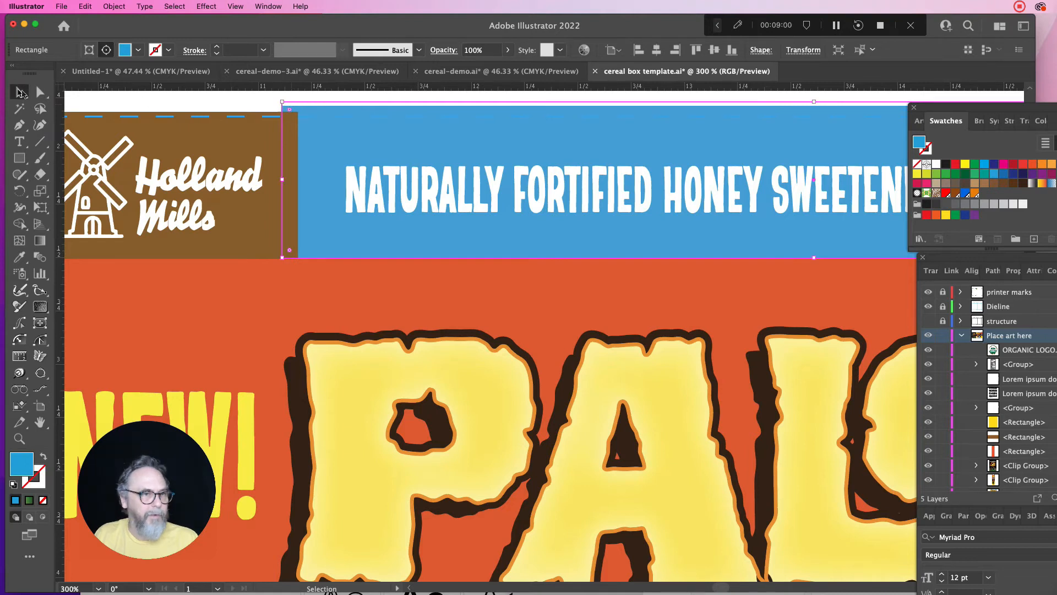
Step: Stretch the front panel's brown logo block upward to match the blue header and raise the clipping path's upper edge further
left_click(40, 92)
left_click(212, 137)
left_click(19, 92)
left_click_drag(298, 112, 298, 102)
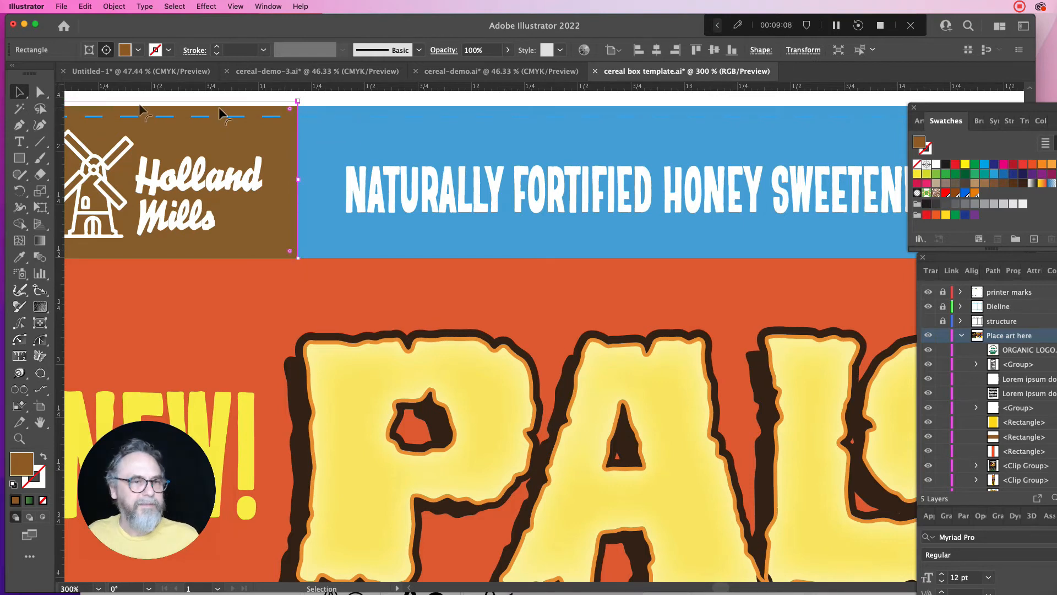
key("a")
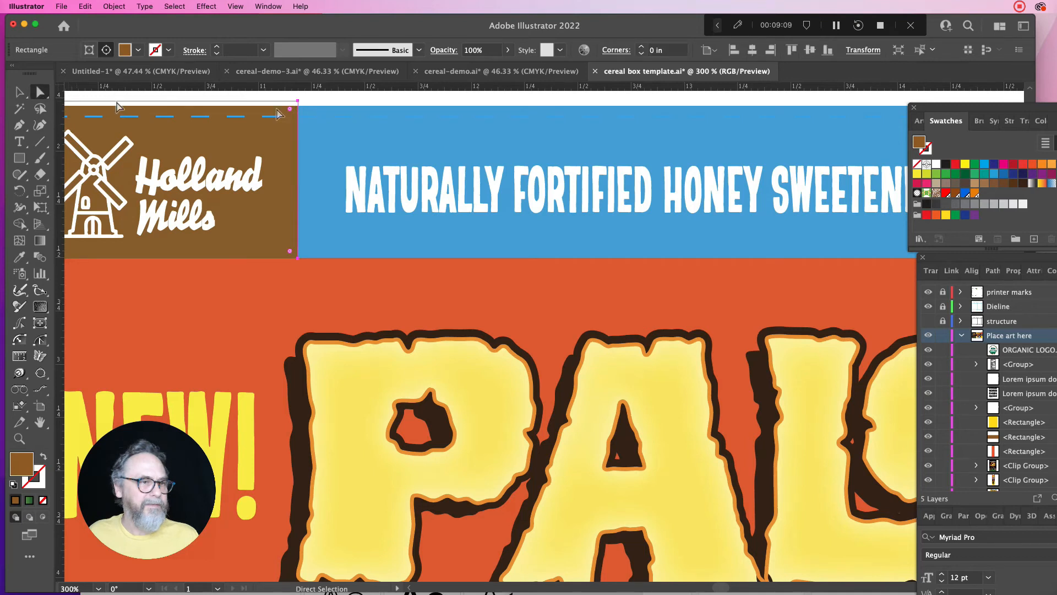
left_click(306, 111)
left_click(306, 110)
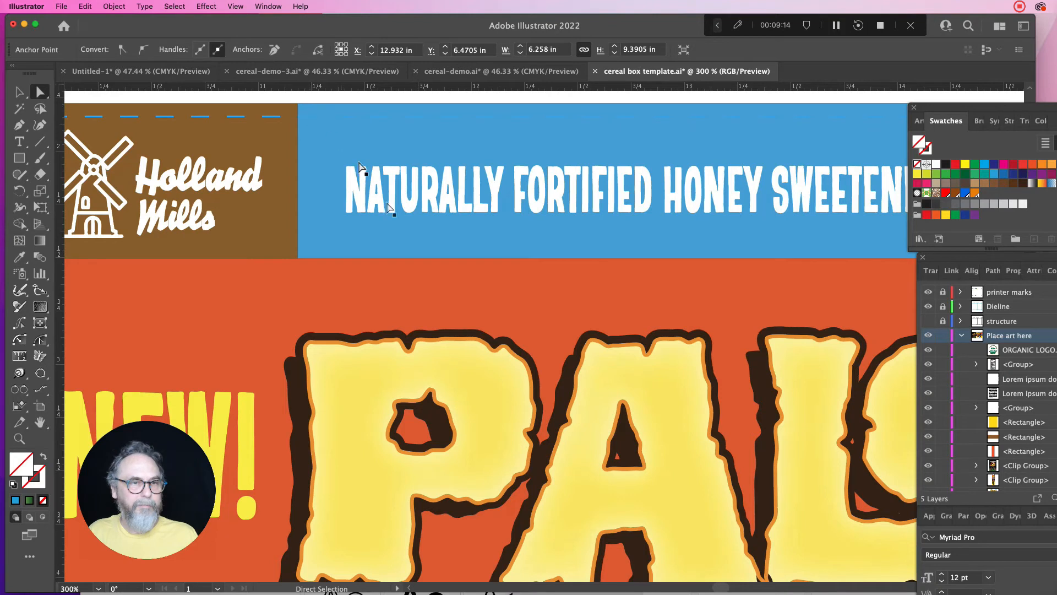
Step: Raise the upper edge of the Our Story side panel's clipping path slightly above the dashed fold line
left_click_drag(721, 588, 711, 589)
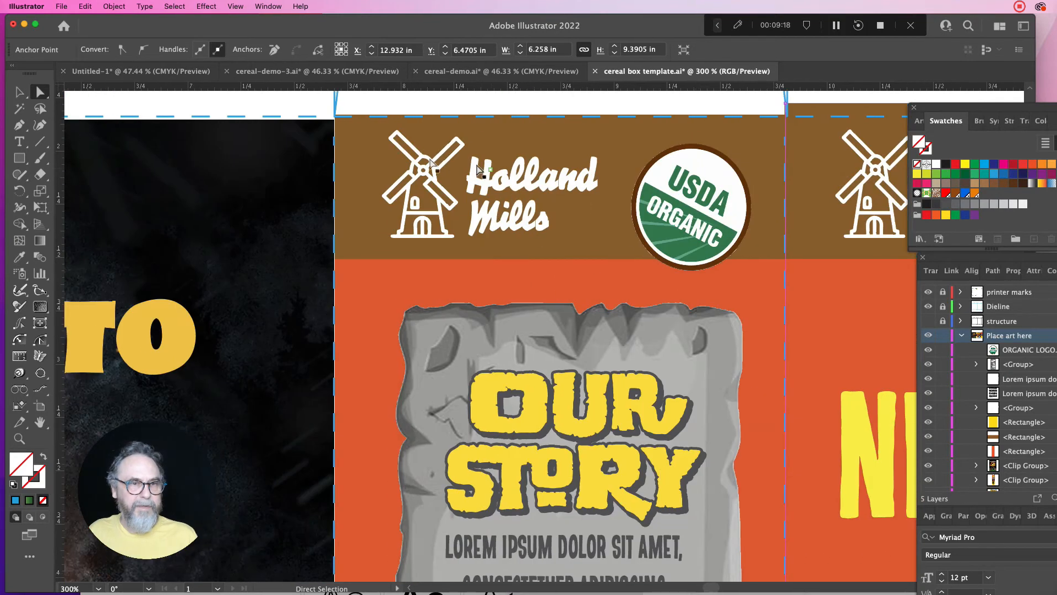
left_click(372, 142)
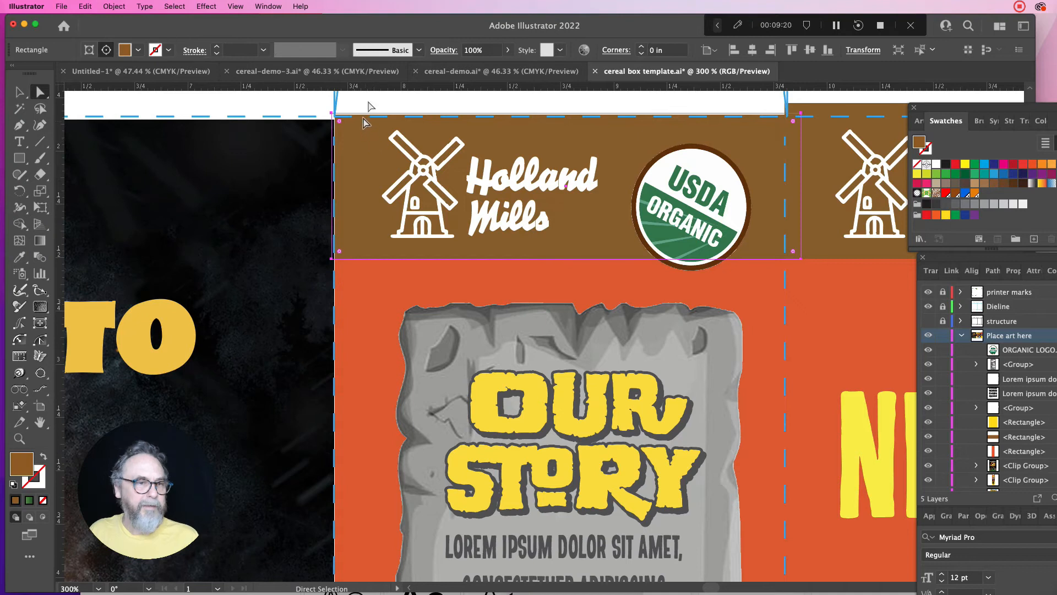
left_click(371, 111)
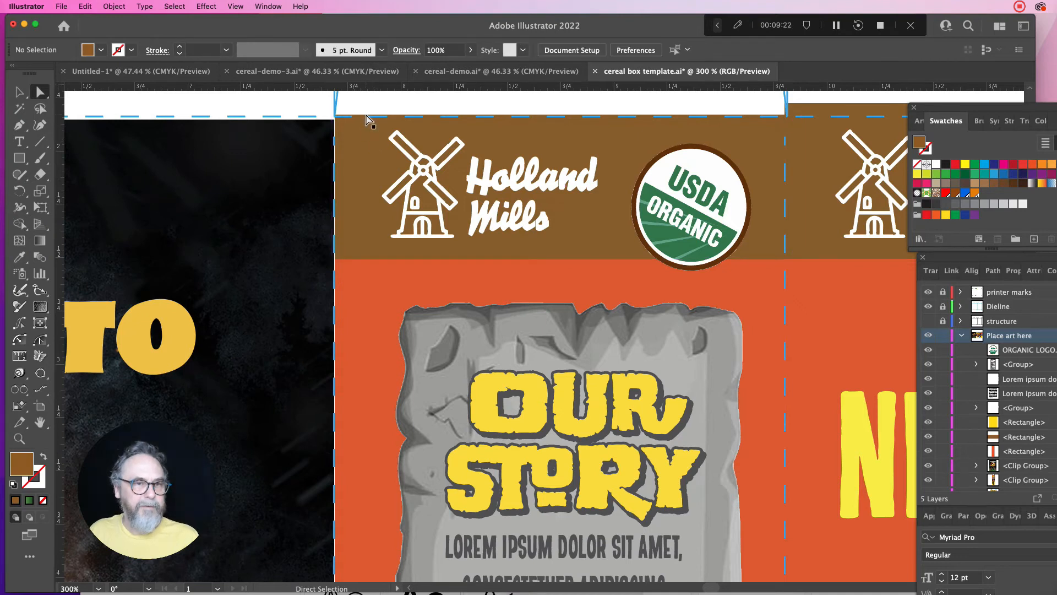
left_click(366, 117)
left_click(366, 117)
key("Up")
key("Up")
key("Up")
key("Up")
Step: Stretch the Our Story side panel's brown header rectangle upward to match the front panel's header height
left_click(366, 117)
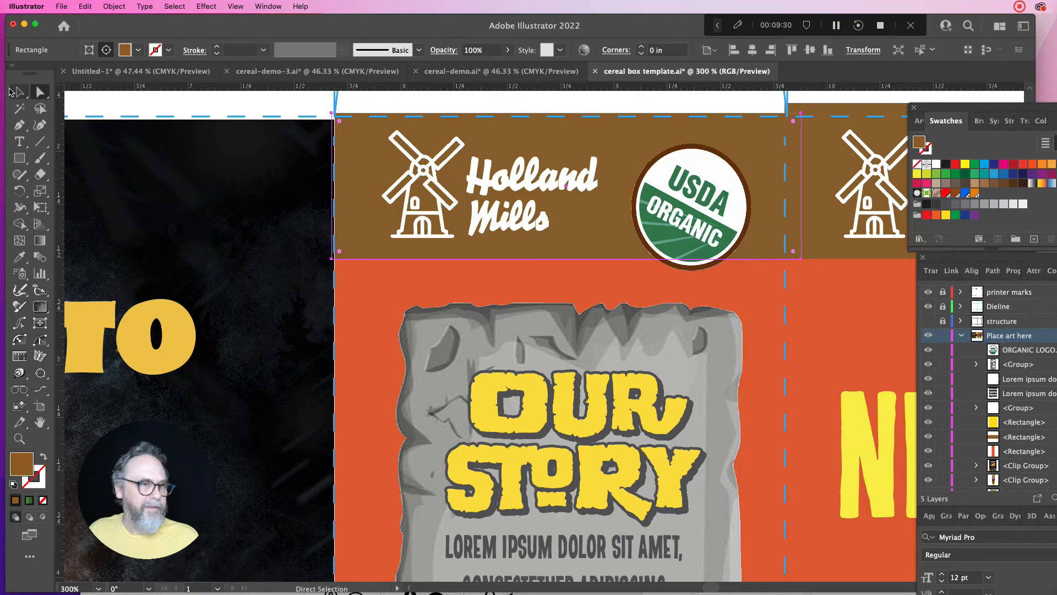
left_click(13, 92)
left_click_drag(565, 113, 566, 100)
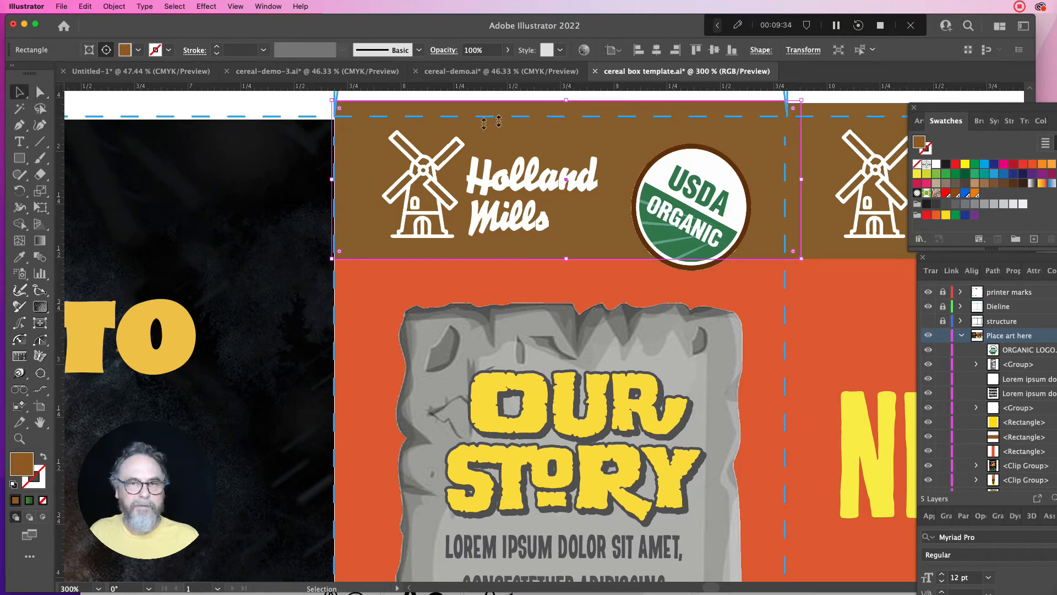
Step: Nudge the Jurassic World back panel art upward past the dashed fold line, level with the neighbouring brown header
left_click(263, 165)
key("Up")
key("Up")
key("Up")
key("Up")
key("Up")
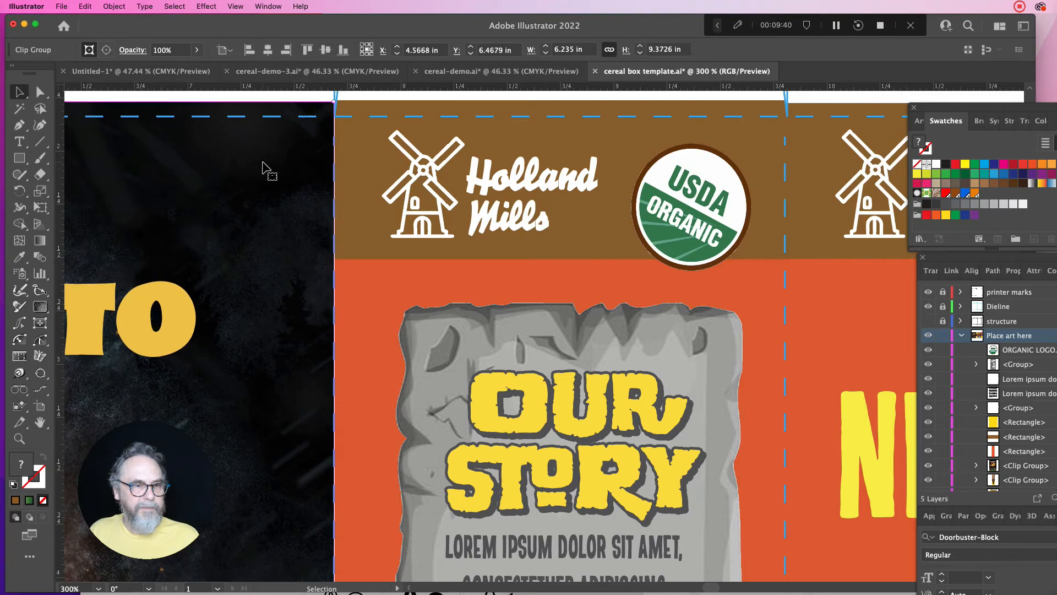
key("a")
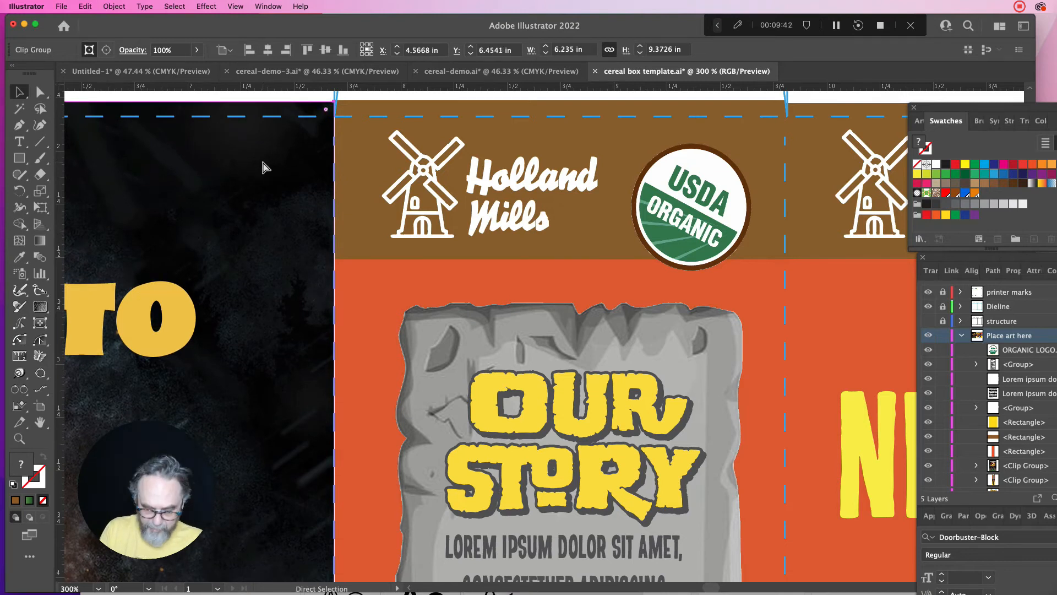
Step: Stretch the Jurassic World back panel art downward past the lower fold line to a height of about 9.50 in
key("super+0")
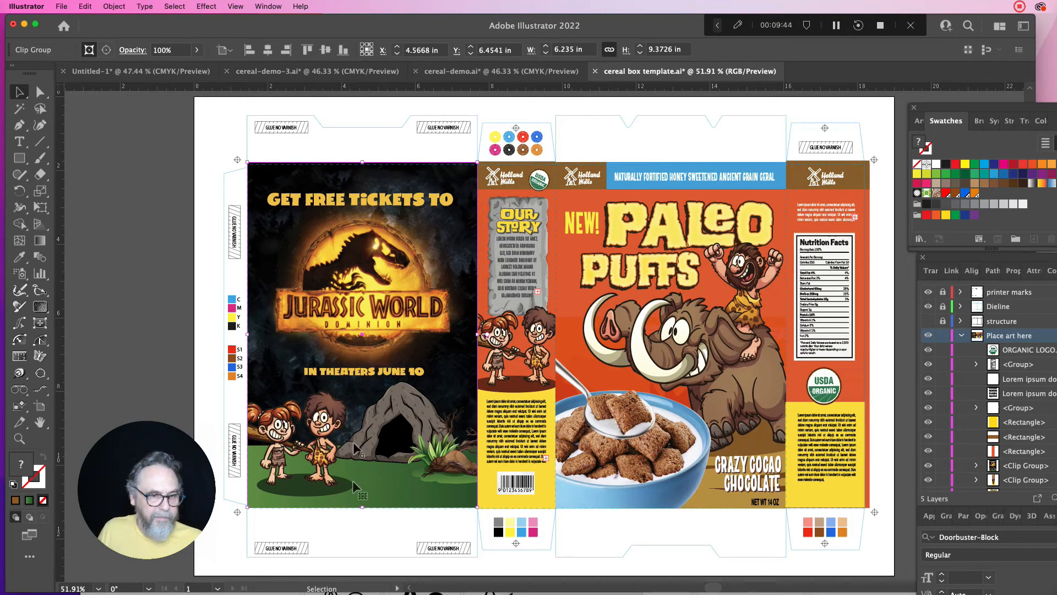
left_click(353, 531)
left_click(361, 508)
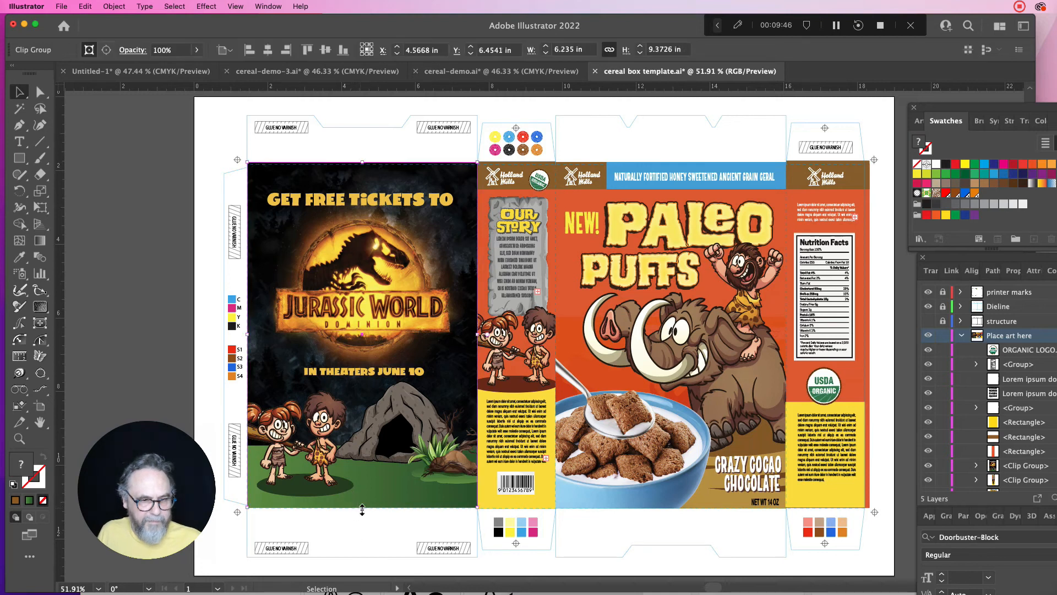
left_click_drag(363, 510, 362, 513)
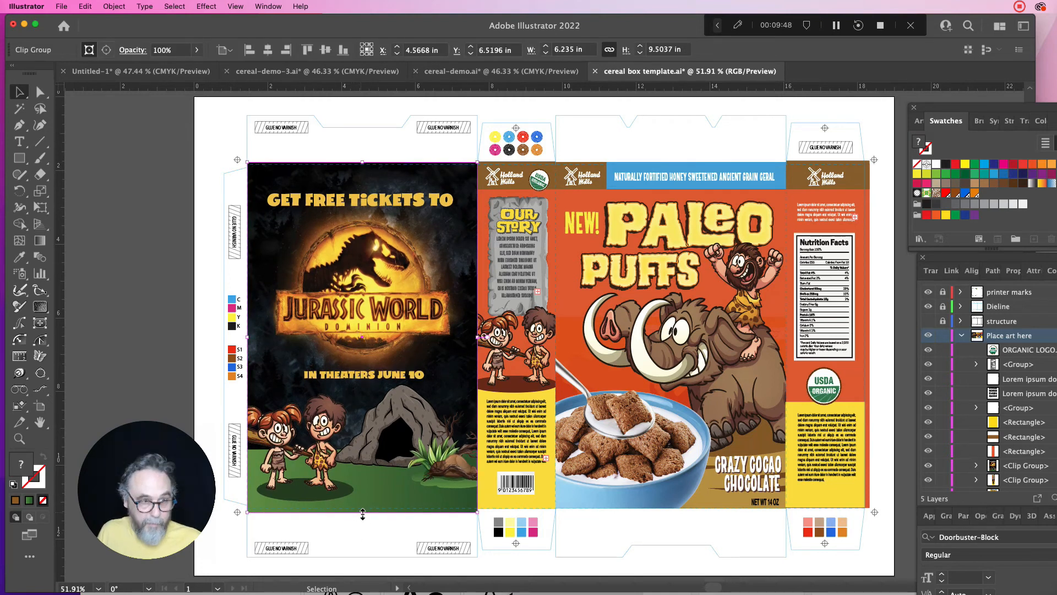
left_click(388, 542)
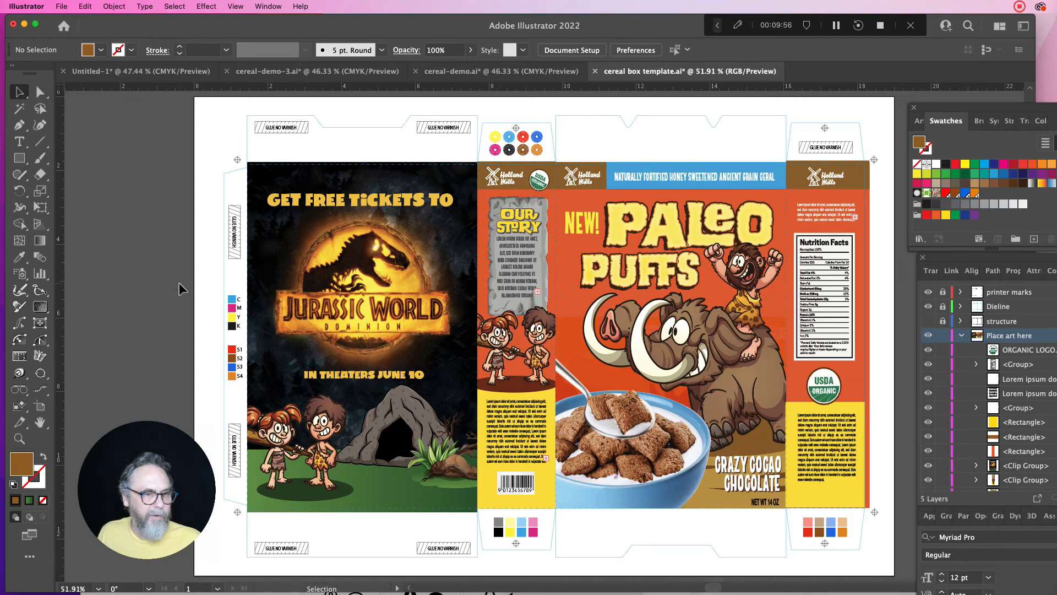
Step: Extend the Jurassic World back panel art past its outer and upper dieline edges to about 6.30 × 9.54 in
left_click(255, 329)
left_click_drag(250, 338, 246, 338)
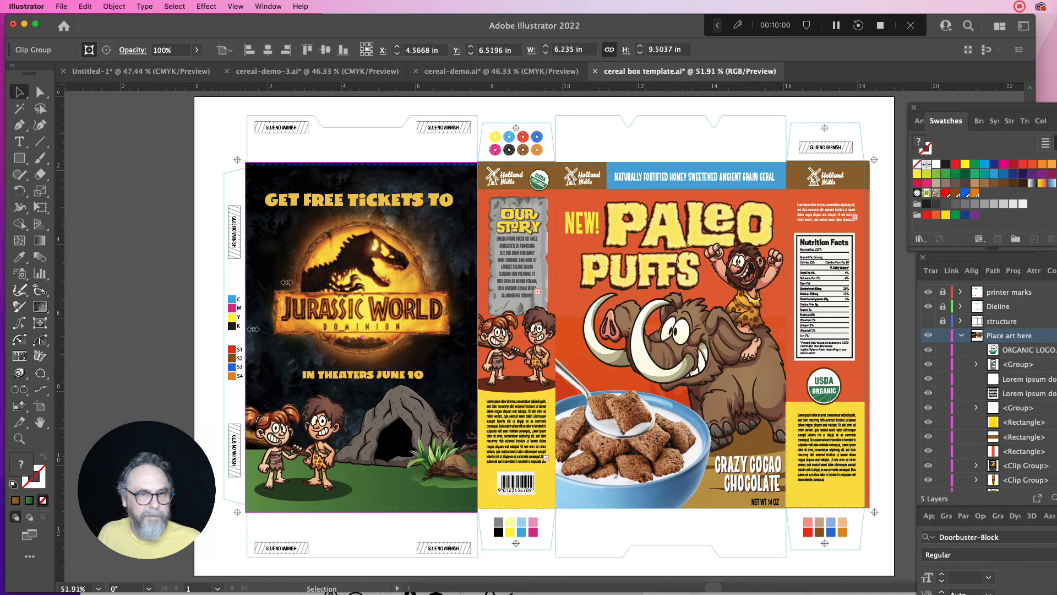
left_click_drag(362, 160, 367, 155)
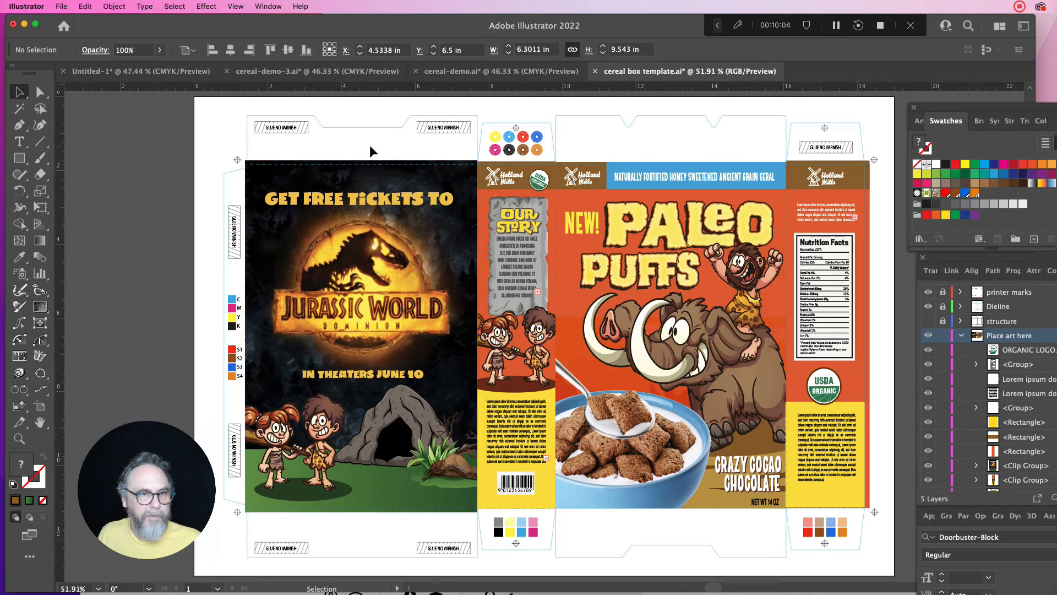
Step: Draw a rectangle the size of the back panel's upper flap in the front panel's orange and move it onto the lower flap
left_click(369, 146)
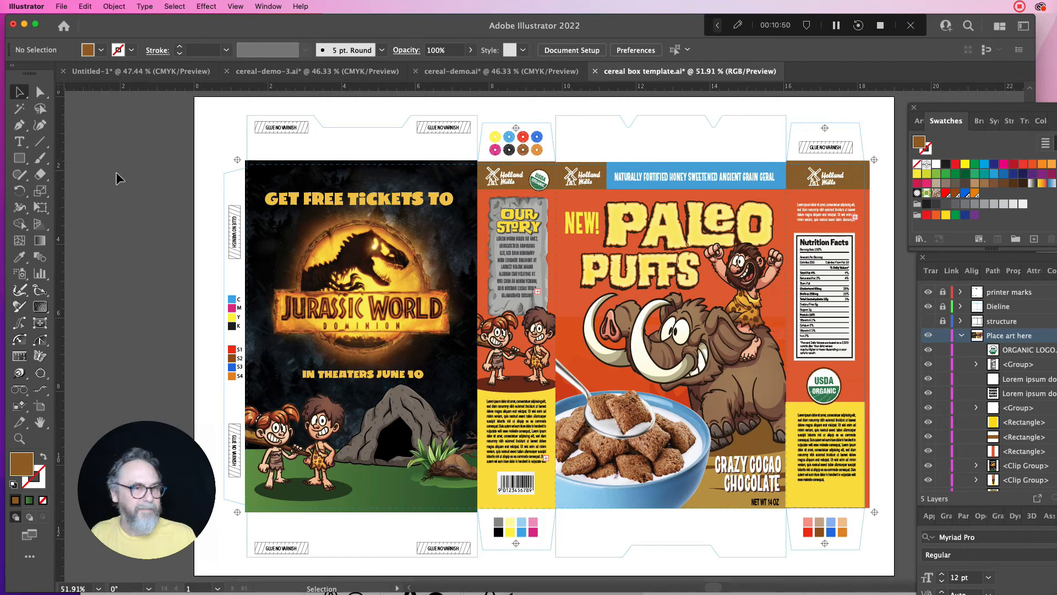
left_click(21, 159)
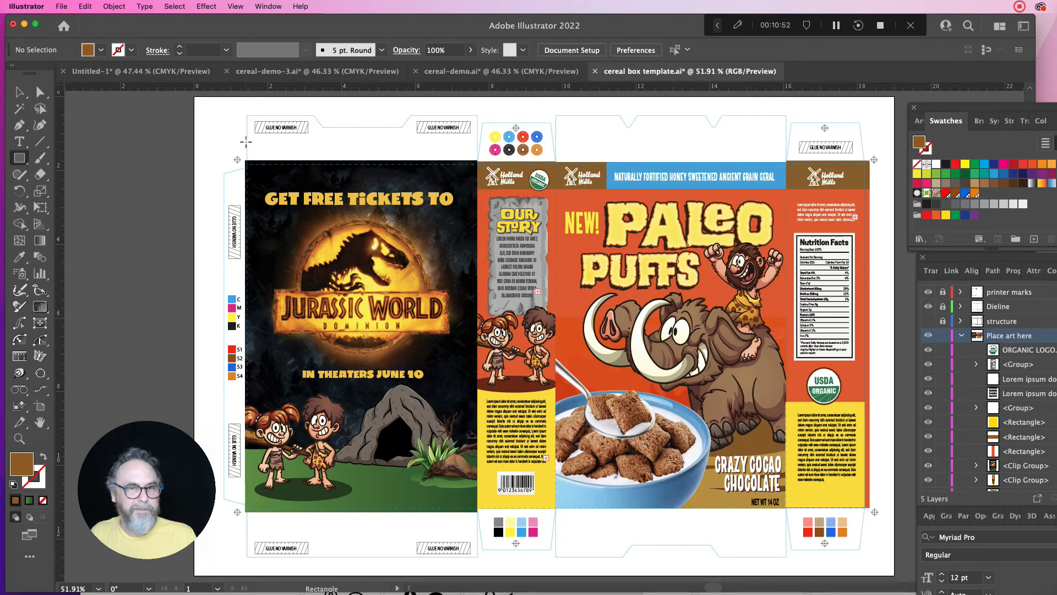
left_click_drag(244, 112, 479, 162)
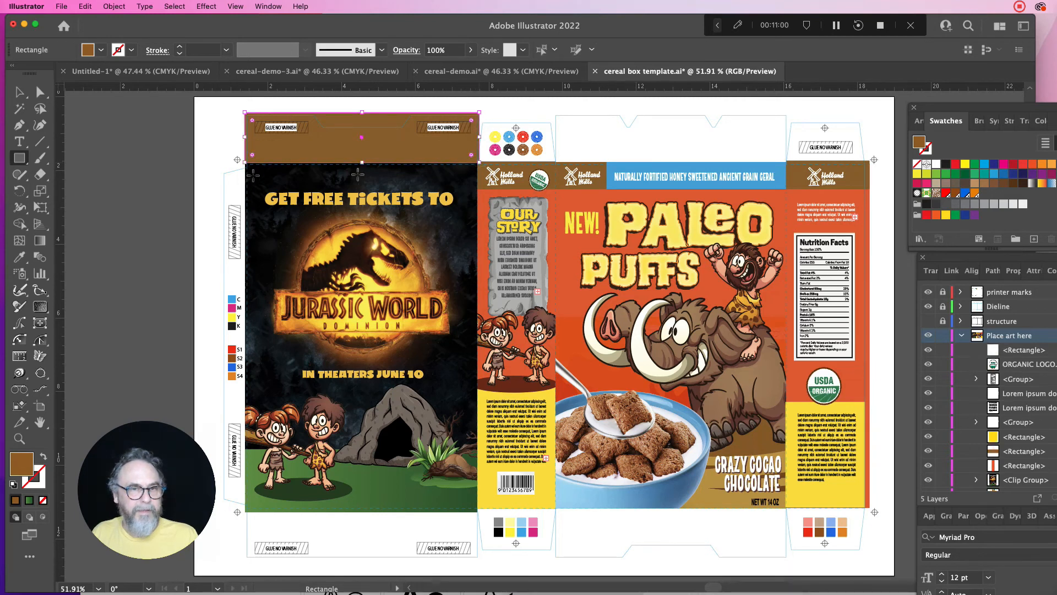
left_click(16, 263)
left_click(563, 274)
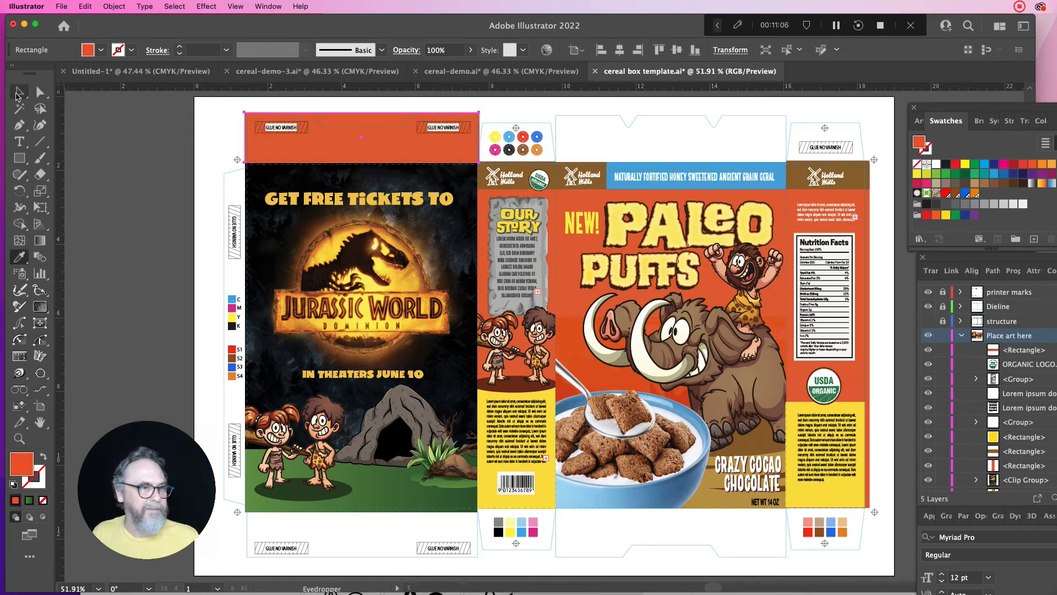
left_click(16, 96)
left_click_drag(354, 141, 346, 535)
Step: Copy the orange Paleo Puffs top flap artwork from cereal-demo.ai into the cereal box template
left_click(468, 72)
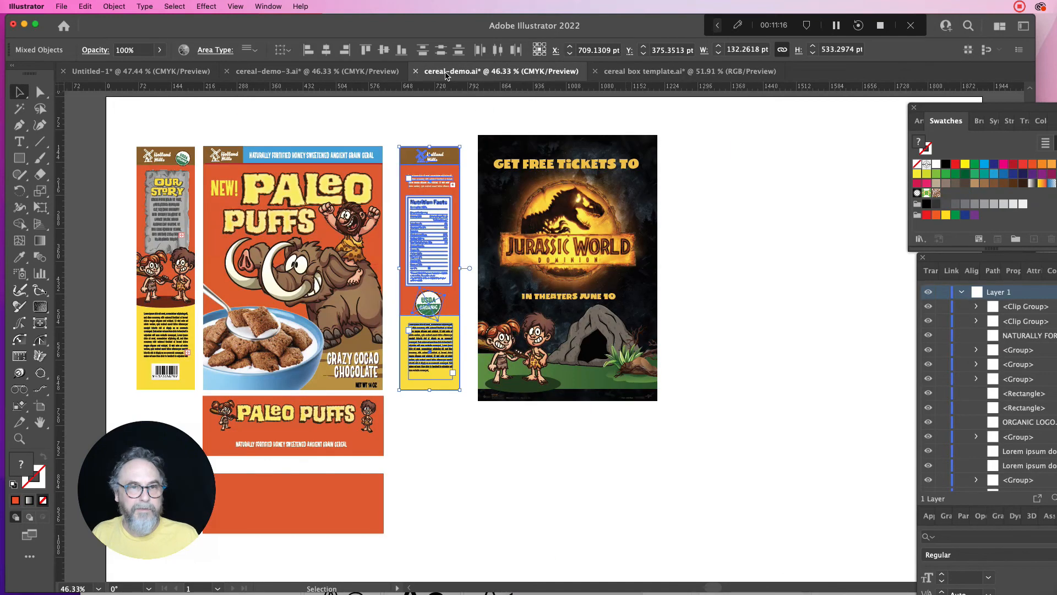
left_click_drag(405, 408, 217, 451)
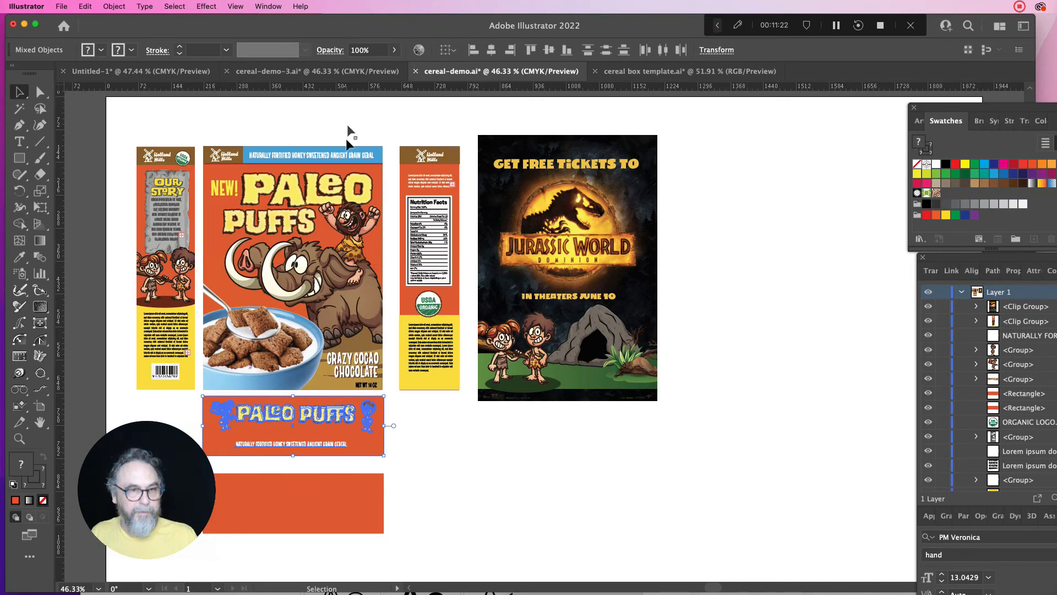
left_click(615, 71)
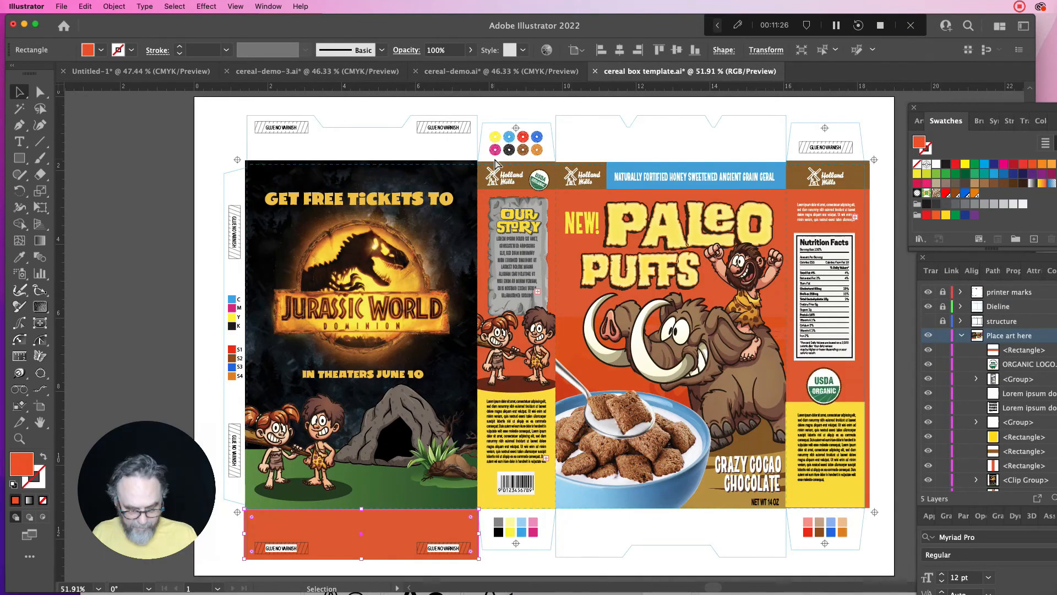
key("cmd+v")
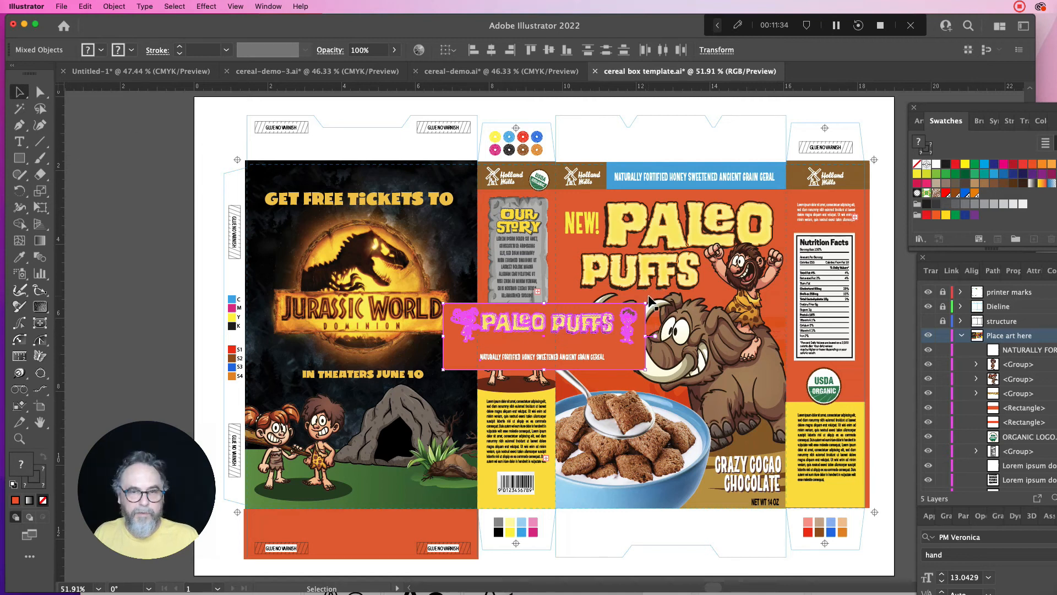
Step: Rotate the pasted Paleo Puffs flap artwork 180 degrees and place it on the flap above the front panel
left_click_drag(651, 300, 651, 300)
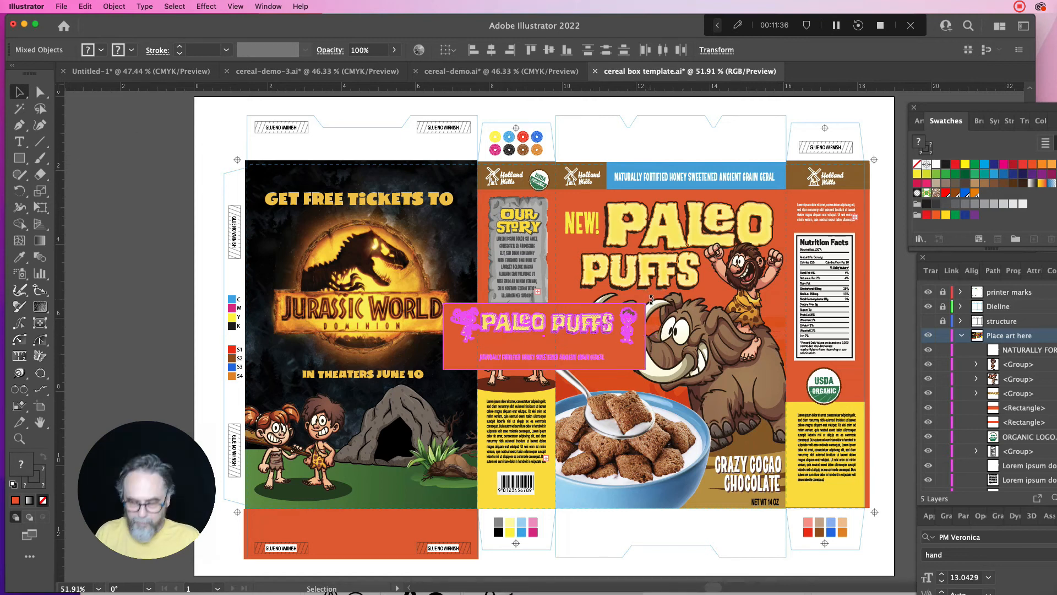
left_click_drag(647, 320, 437, 424)
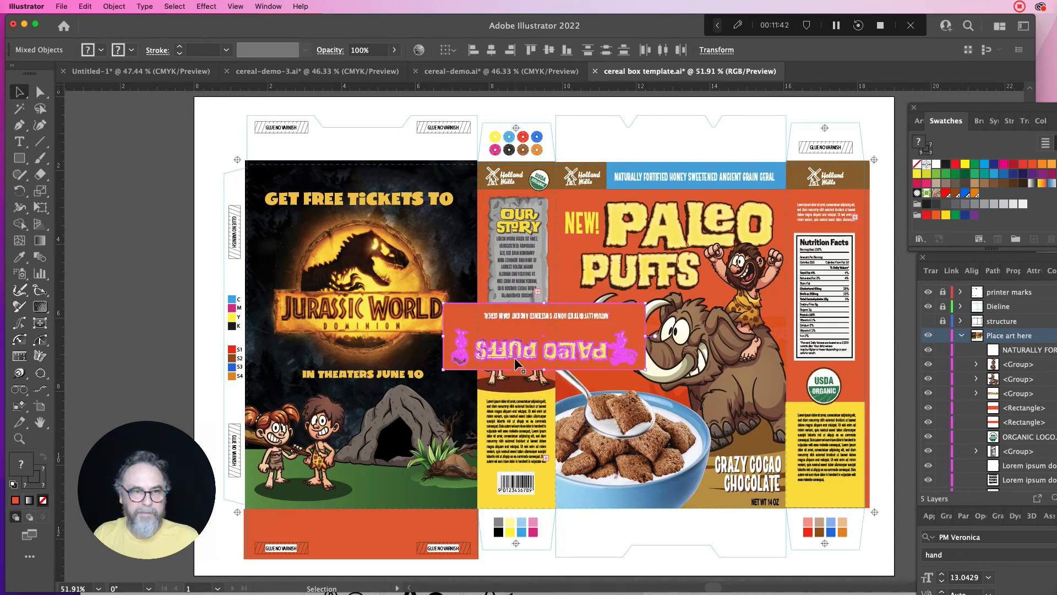
left_click_drag(521, 357, 630, 153)
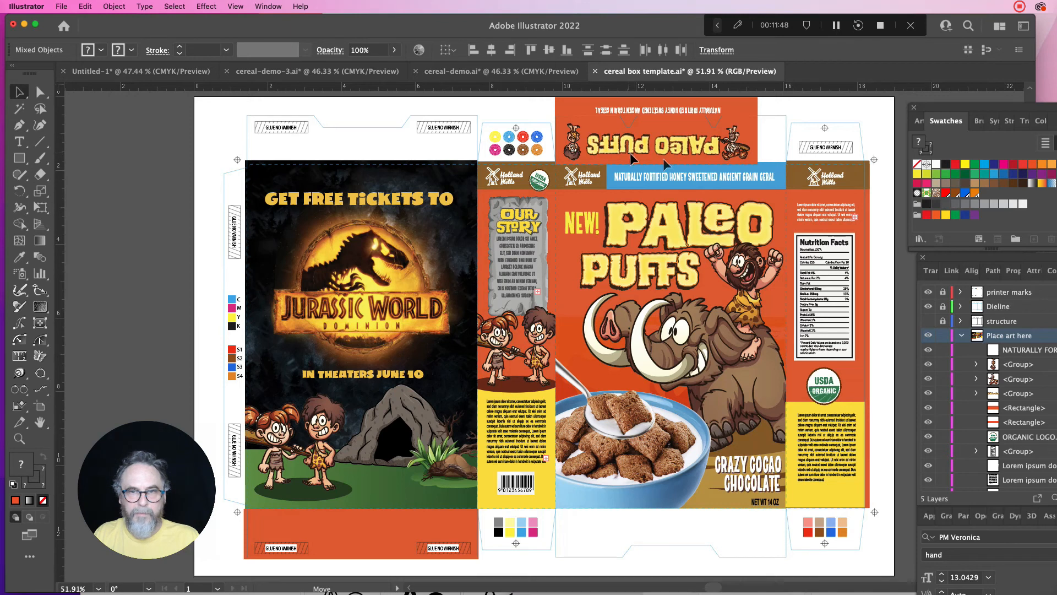
Step: Widen the orange background of the Paleo Puffs flap to match the front panel's full width
left_click(768, 128)
left_click(755, 130)
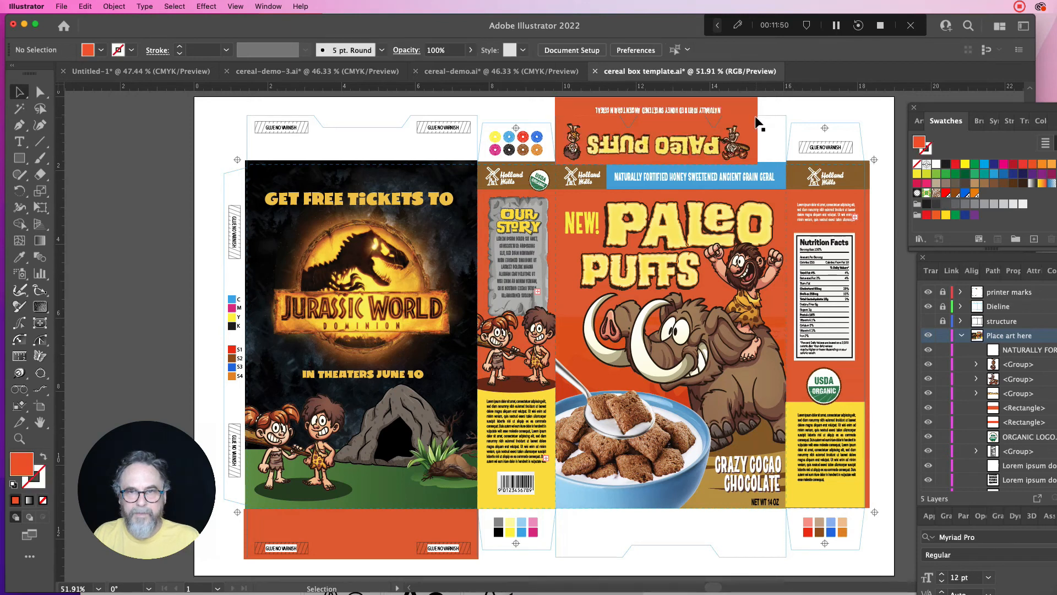
left_click_drag(757, 130, 789, 131)
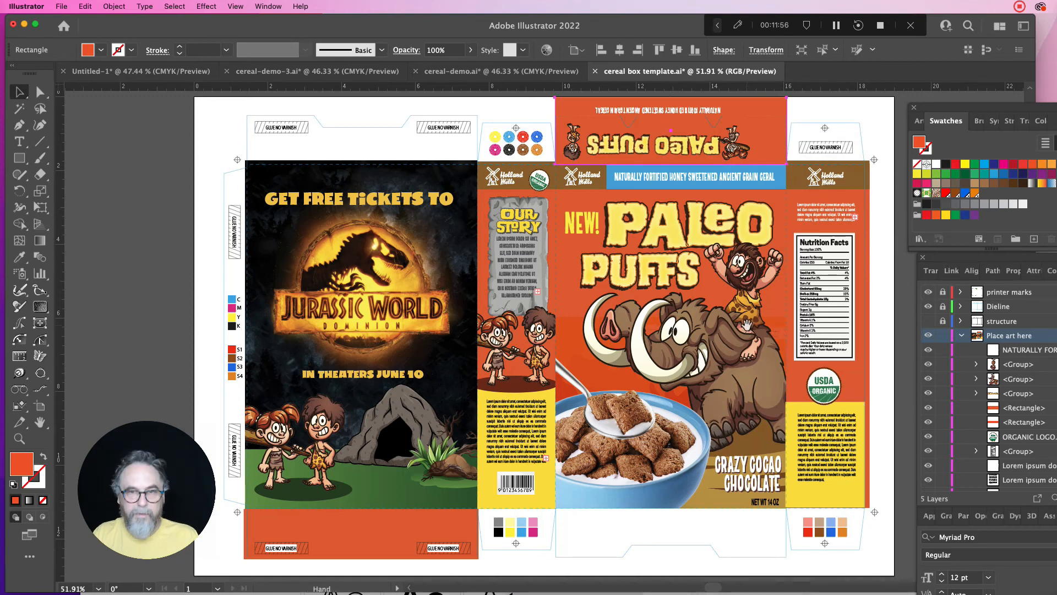
Step: Spread the two caveman characters toward the sides of the front top flap and centre the Paleo Puffs lettering between them
scroll(551, 247, "up", 3)
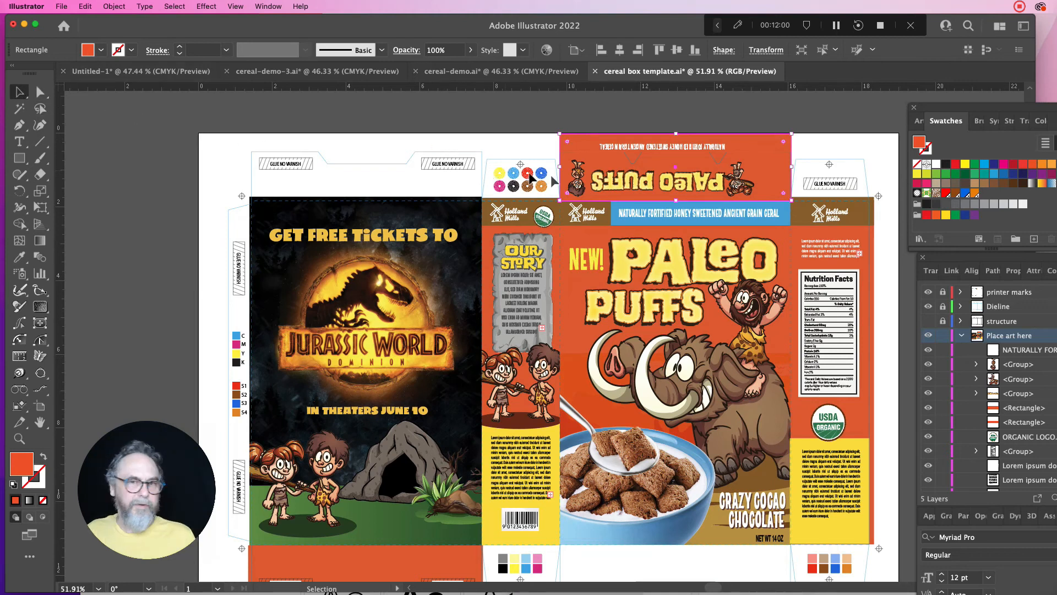
left_click(584, 172)
left_click_drag(586, 160, 590, 159)
left_click(738, 177)
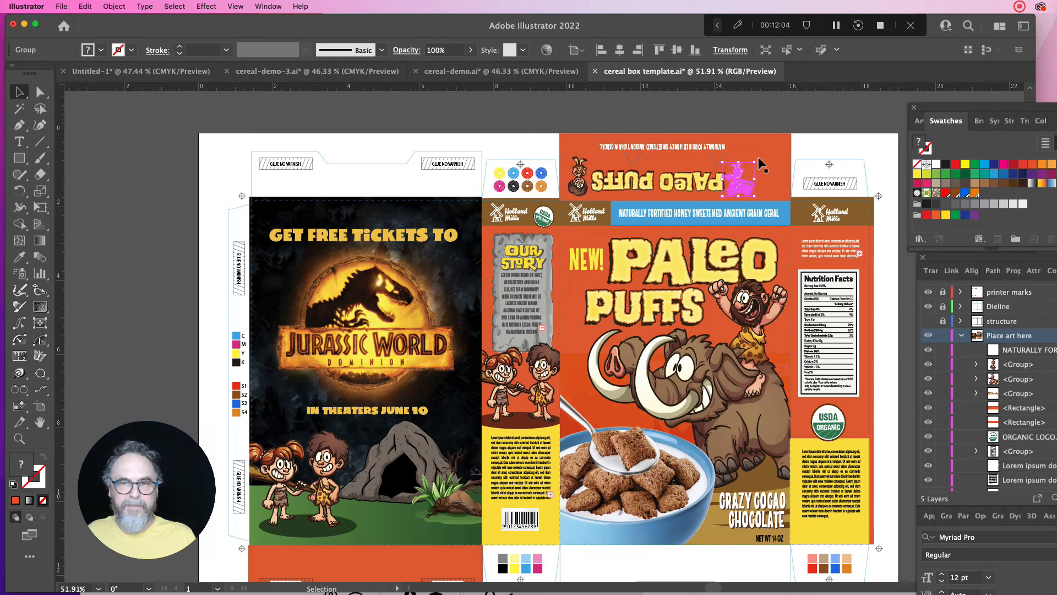
mouse_move(757, 163)
left_mouse_down()
mouse_move(763, 157)
mouse_move(748, 172)
mouse_move(757, 175)
left_mouse_up()
left_click(692, 183)
left_click_drag(684, 183, 694, 186)
left_click_drag(758, 180, 763, 181)
left_click(579, 181)
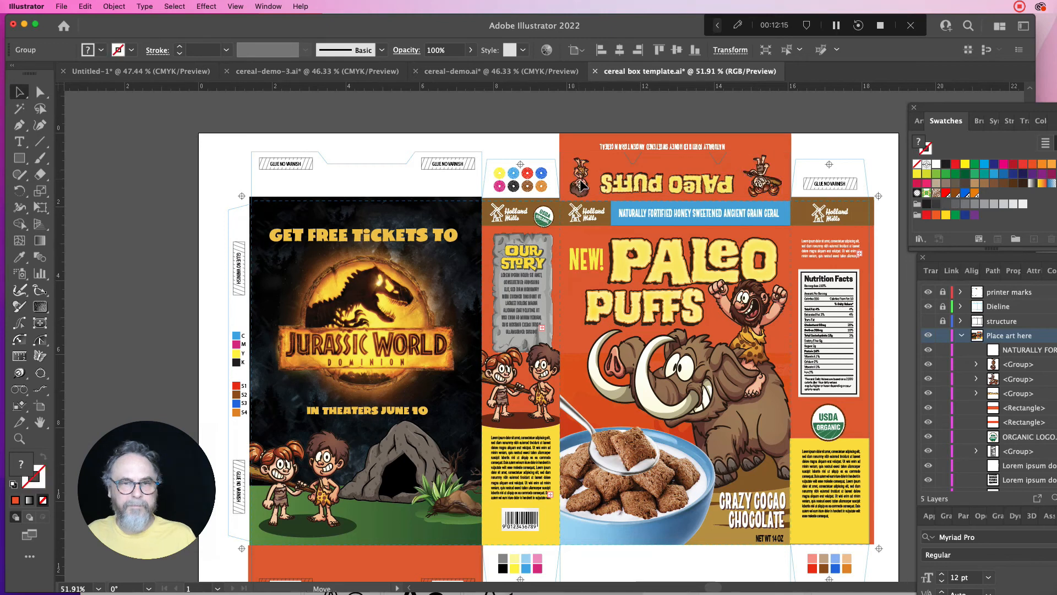
Step: Duplicate the front top flap's orange rectangle onto the back panel's top flap and shorten it to the flap's height
left_click(671, 147)
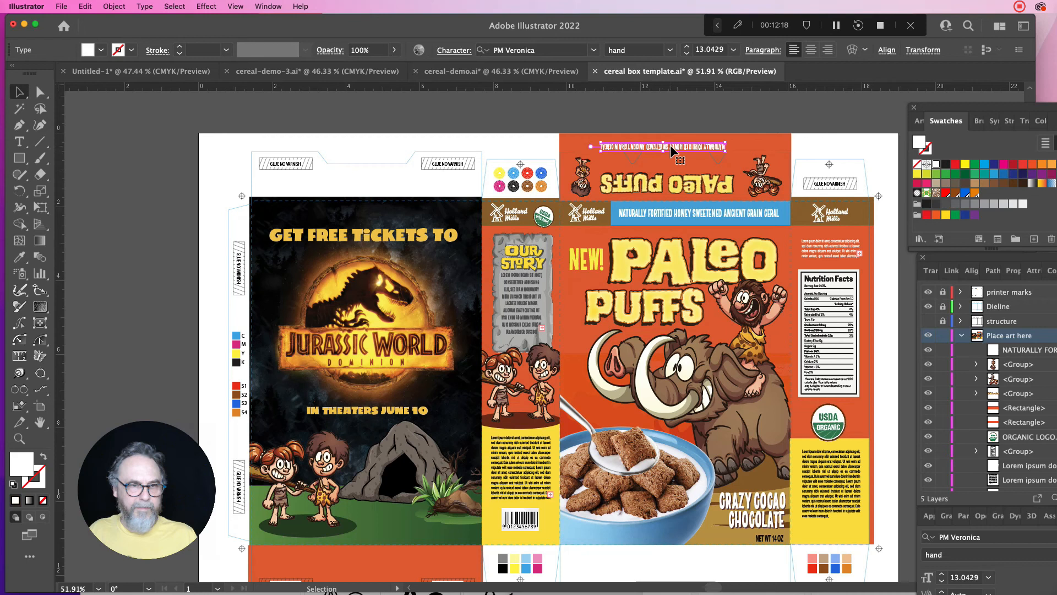
left_click(573, 149)
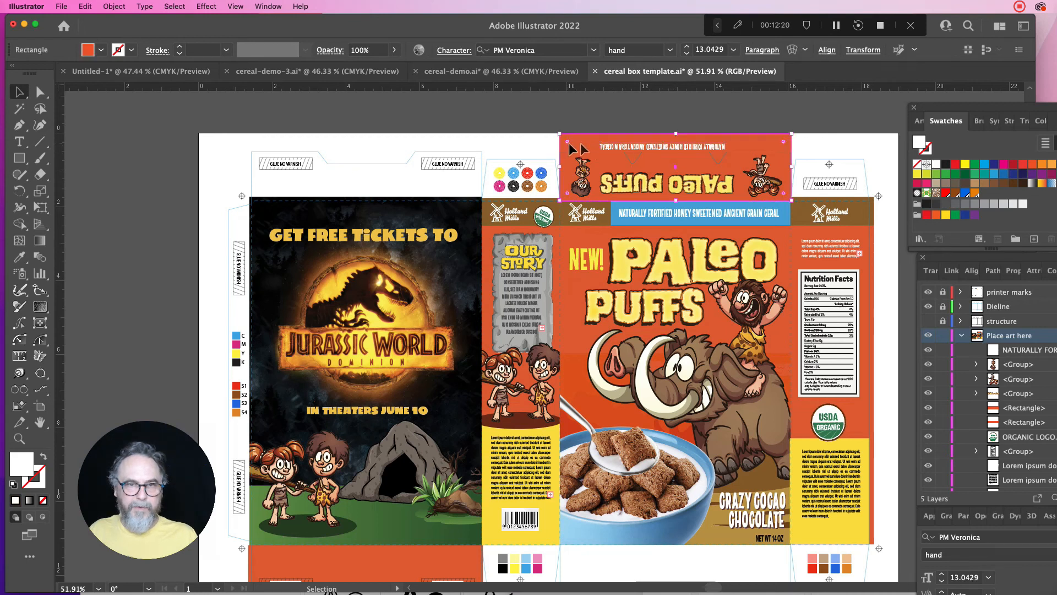
left_click_drag(580, 144, 272, 156)
left_click_drag(365, 134, 366, 152)
Step: Place the "Naturally Fortified Honey Sweetened Ancient Grain Cereal" tagline upright on the back panel's top flap, enlarged to about 15 pt
left_click(628, 147)
left_click_drag(642, 144, 346, 193)
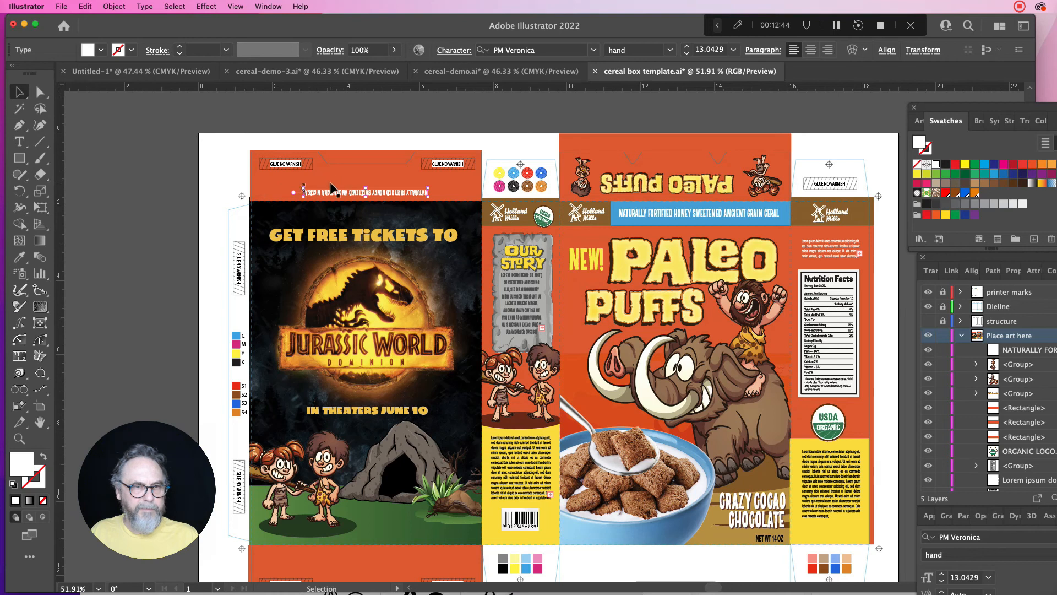
left_click_drag(300, 186, 431, 209)
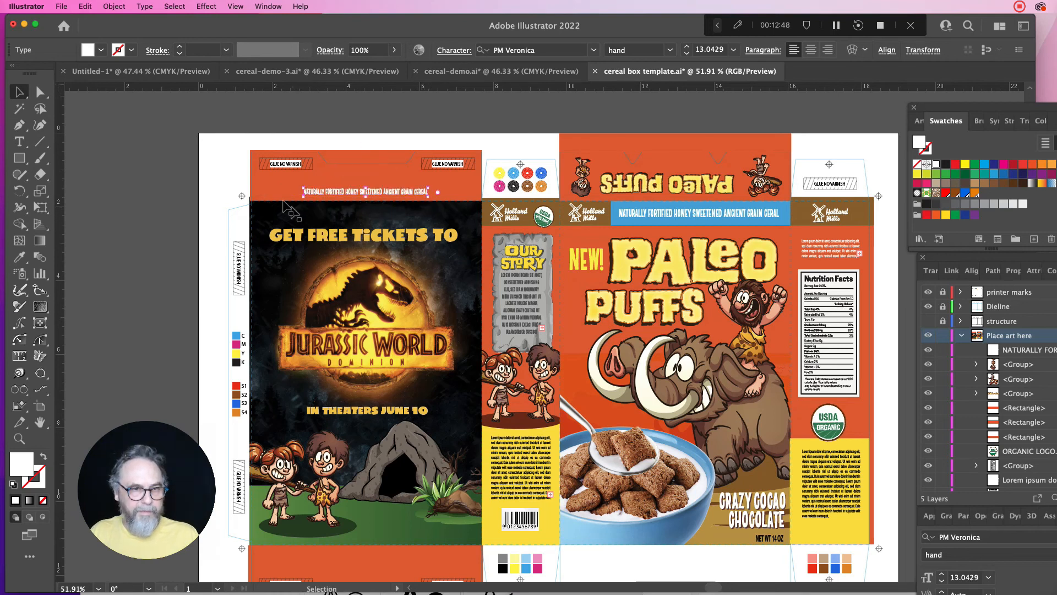
left_click_drag(301, 187, 284, 187)
left_click_drag(384, 197, 390, 196)
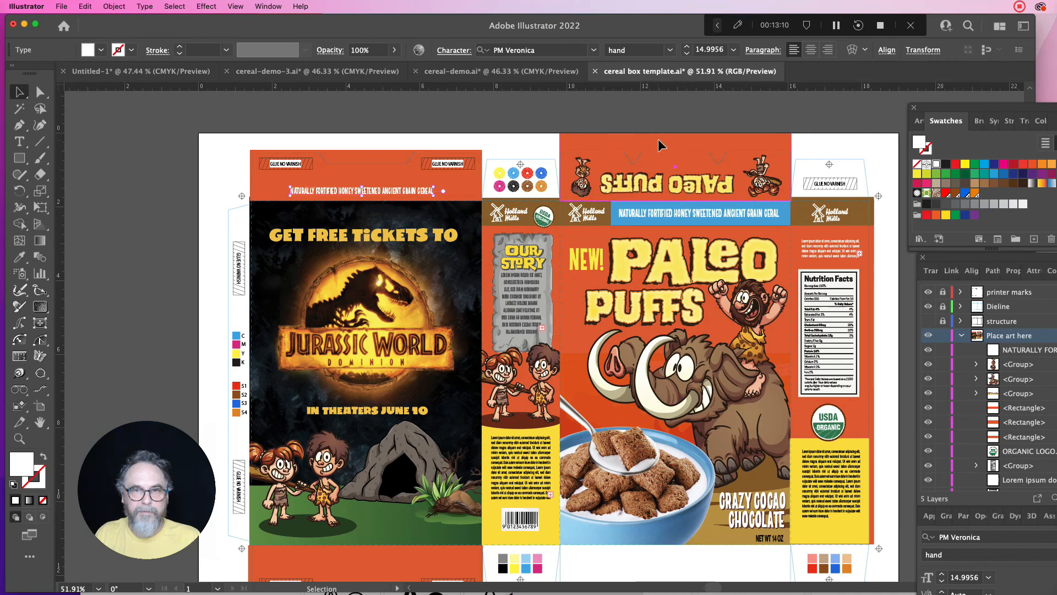
Step: Shorten the front top flap's orange rectangle to just past the dieline and extend both its sides slightly for bleed
left_click(672, 135)
left_click_drag(674, 134, 676, 147)
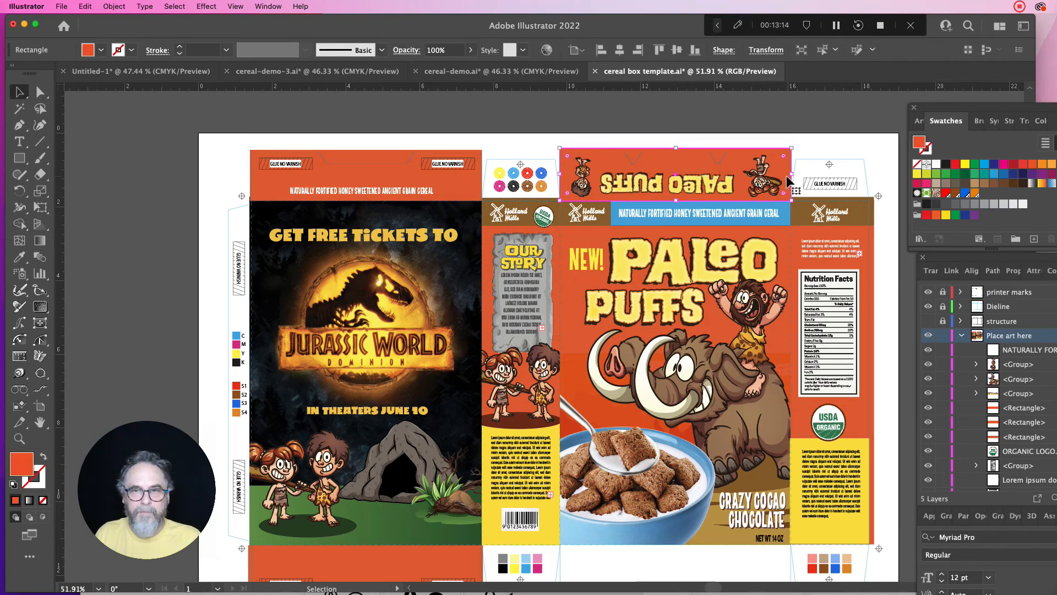
left_click_drag(794, 176, 795, 177)
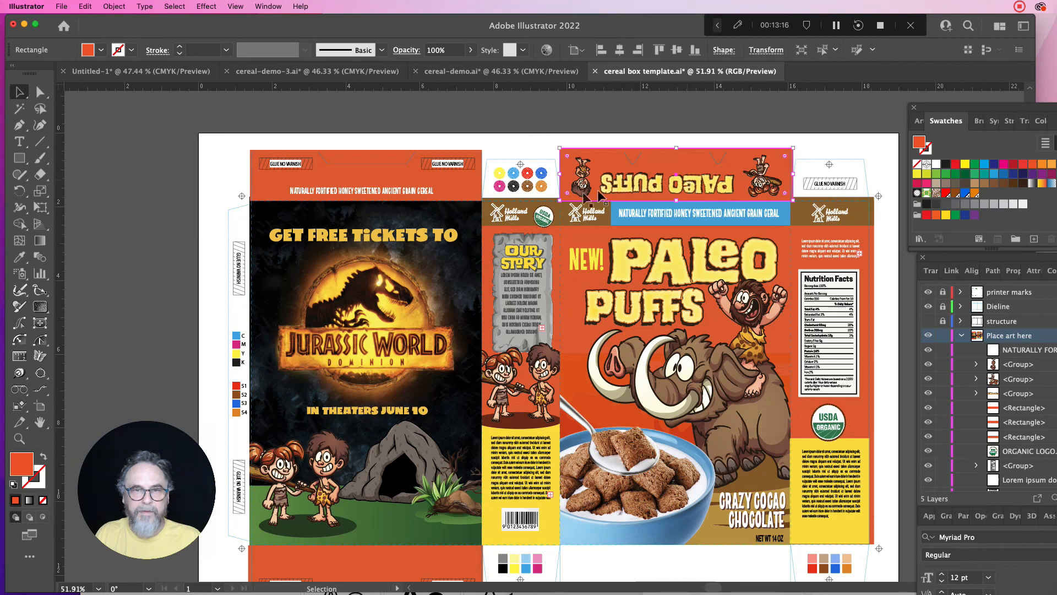
left_click_drag(560, 174, 558, 174)
left_click(634, 138)
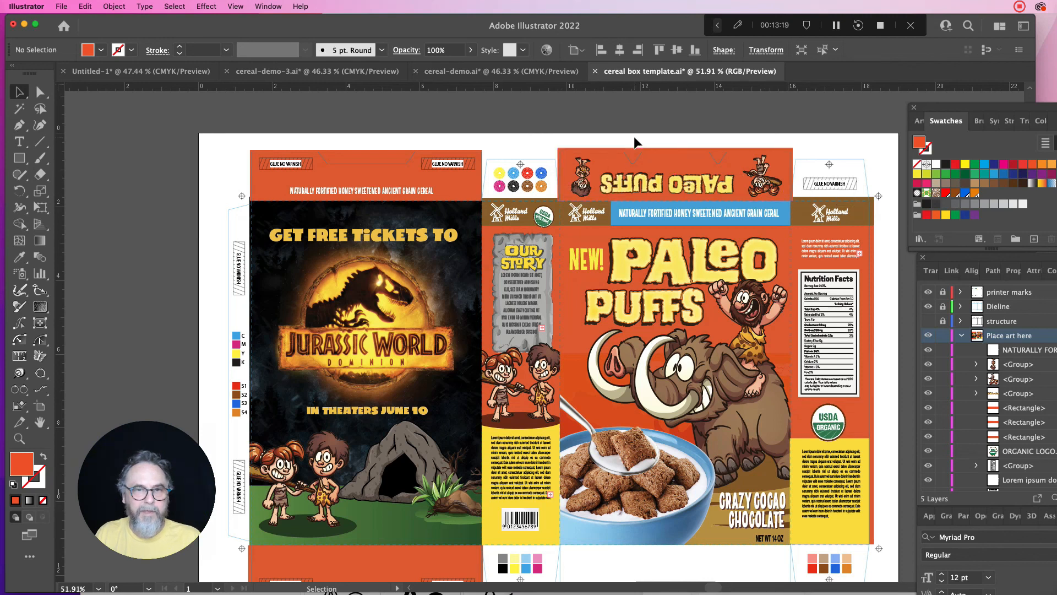
Step: Nudge the upside-down Paleo Puffs lettering to centre it between the characters on the front top flap
left_click(676, 175)
left_click_drag(676, 175, 681, 177)
left_click(683, 136)
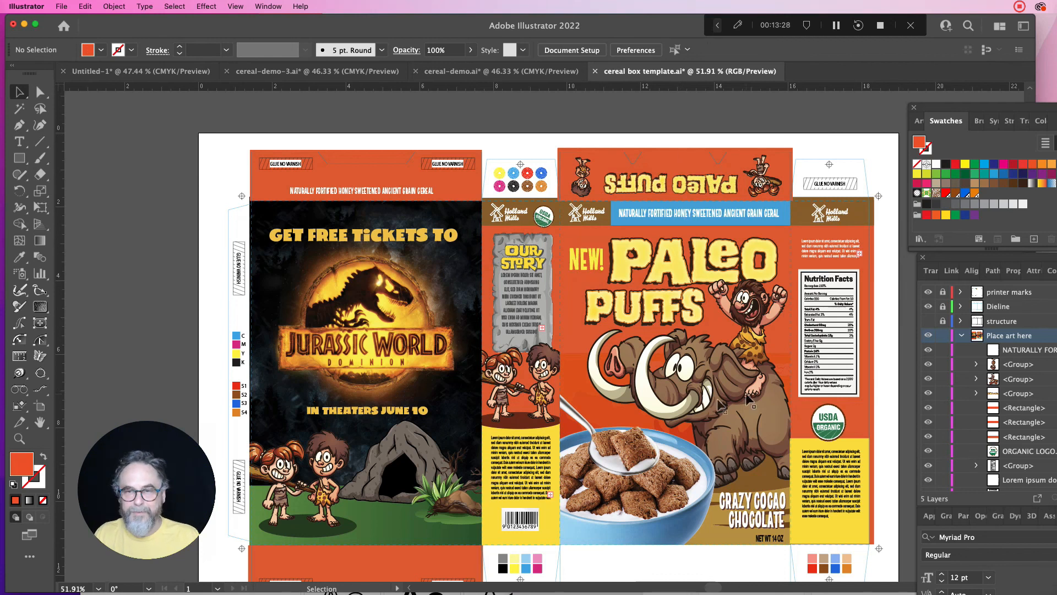
Step: Duplicate the orange rectangle from the back panel's bottom flap onto the front panel's bottom flap
scroll(673, 473, "down", 5)
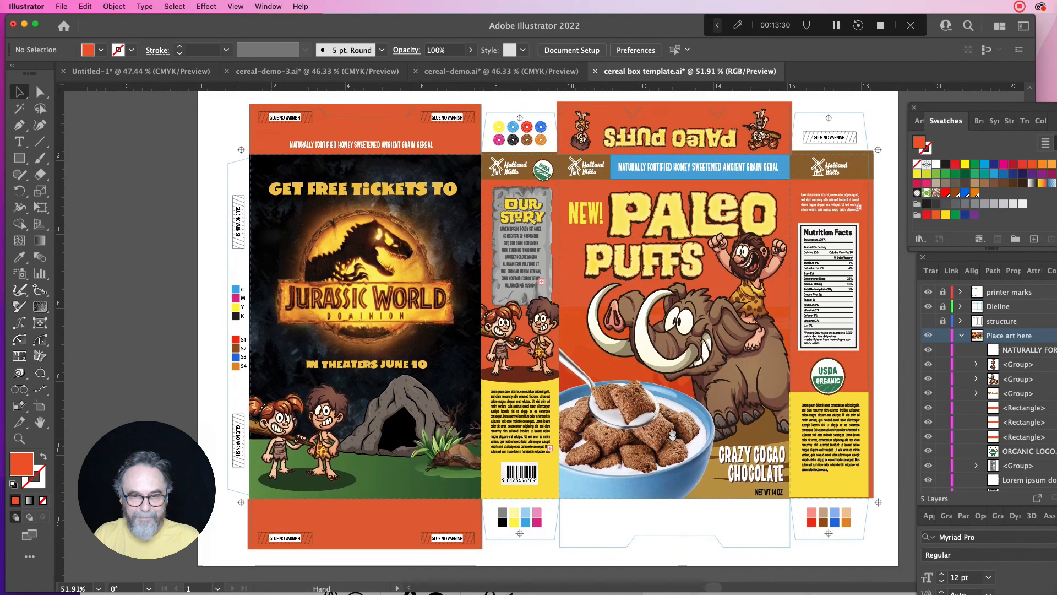
left_click_drag(374, 503, 685, 506)
Step: Stretch the front panel's clip group slightly downward to meet the orange bottom flap
left_click(677, 465)
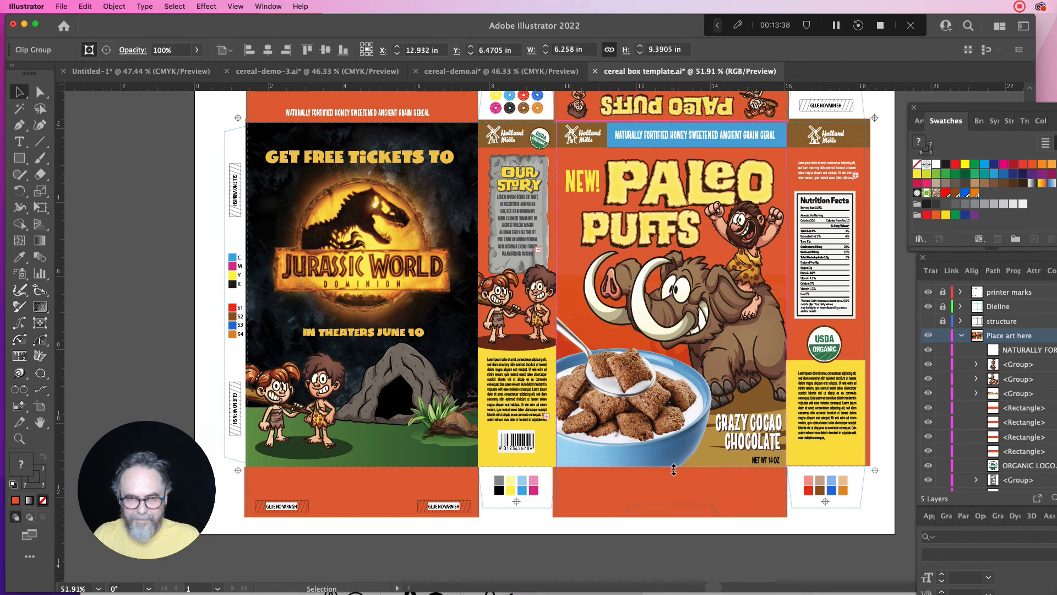
left_click_drag(674, 474, 675, 474)
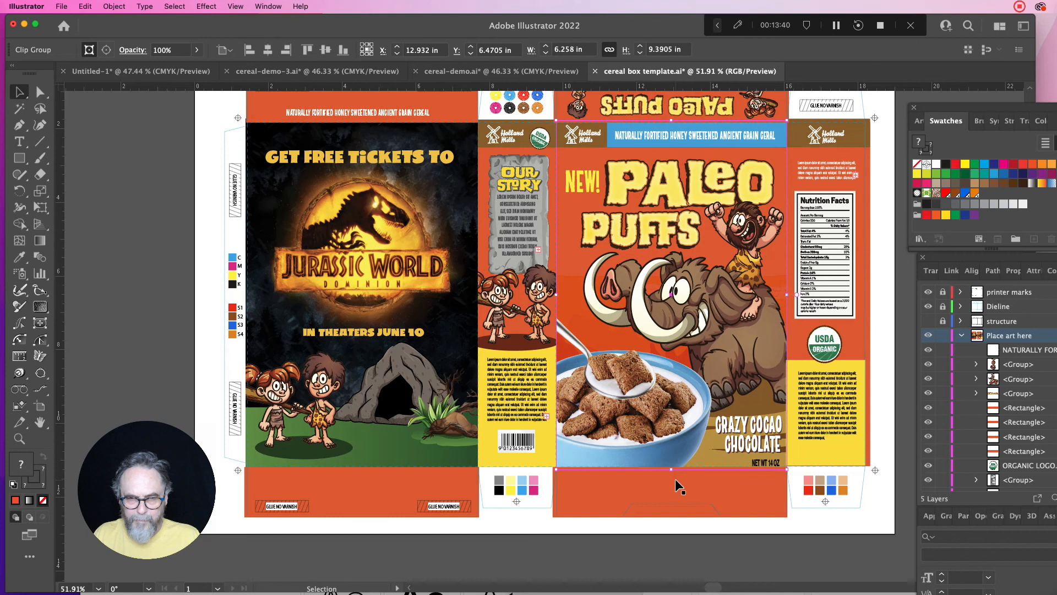
left_click(675, 479)
left_click(831, 515)
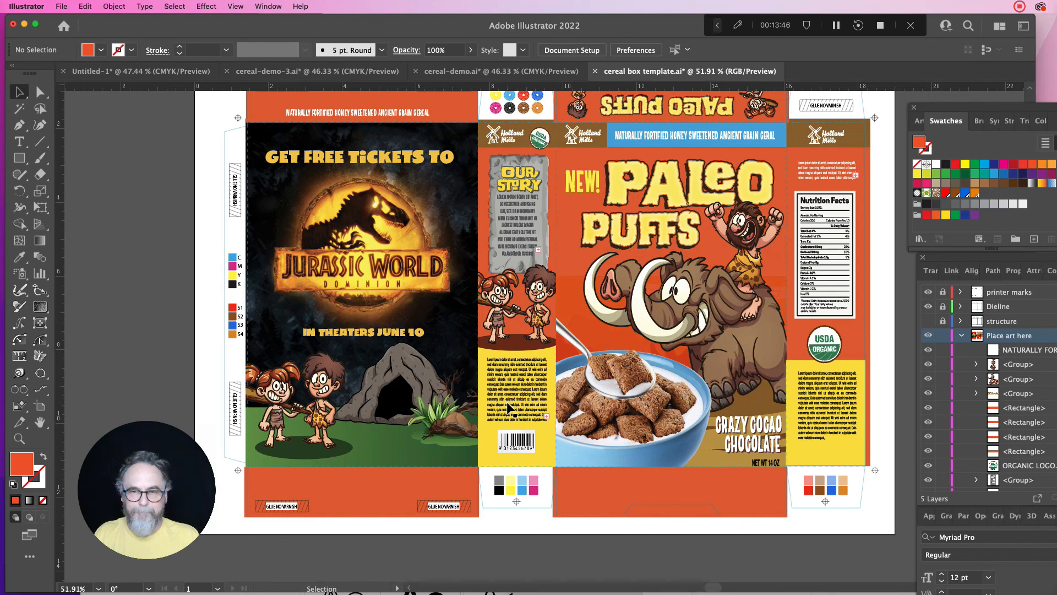
Step: Extend the nutrition side panel's yellow rectangle past its outer and lower dieline edges for bleed
left_click(862, 380)
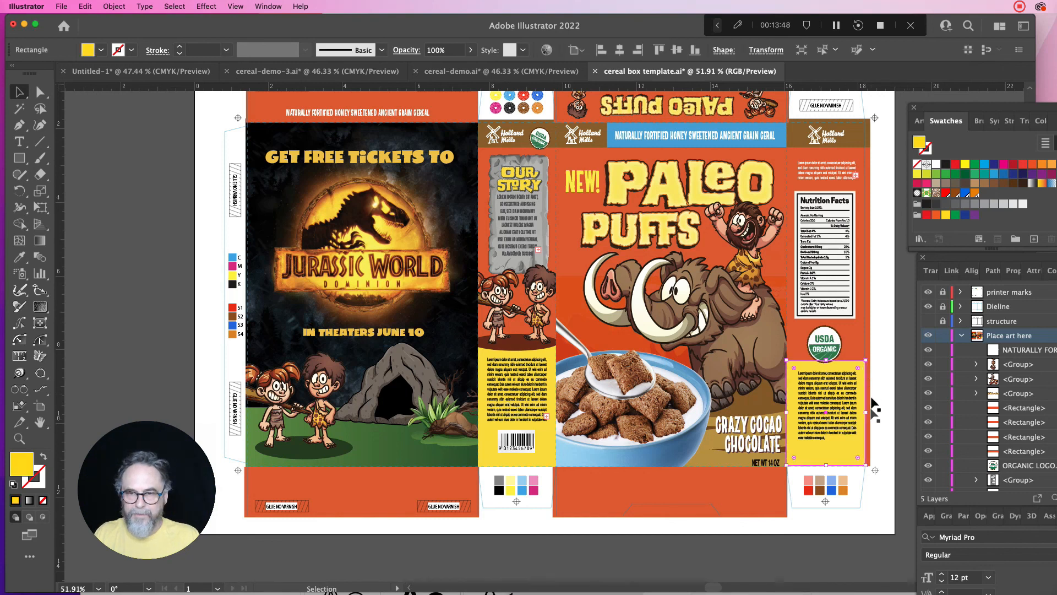
left_click_drag(870, 412, 874, 412)
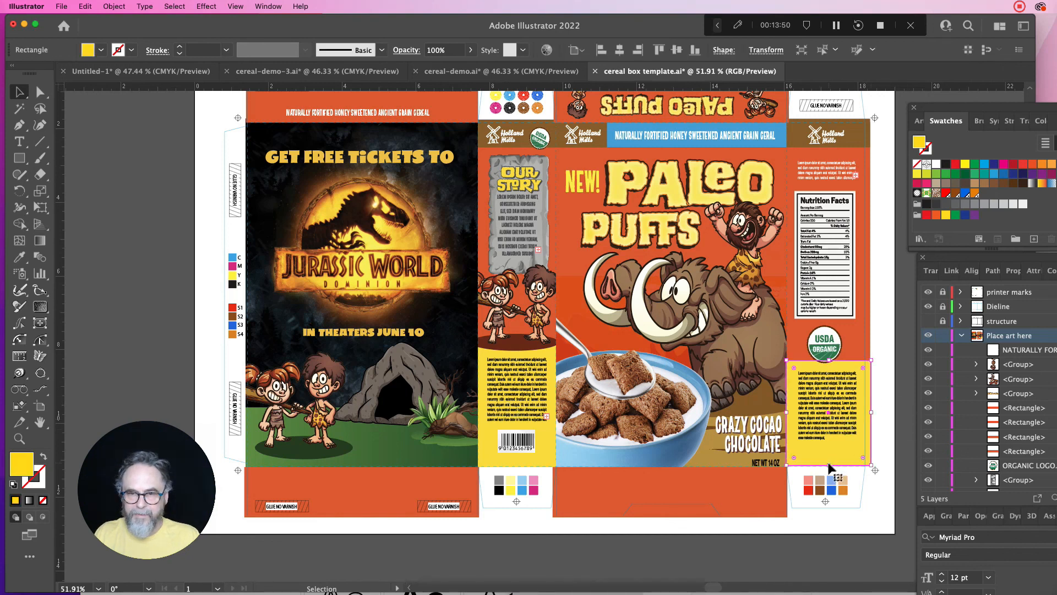
left_click_drag(828, 465, 832, 471)
Step: Move the lower edge of the Our Story side panel's clipping path down to a height of about 9.52 in
left_click(501, 461)
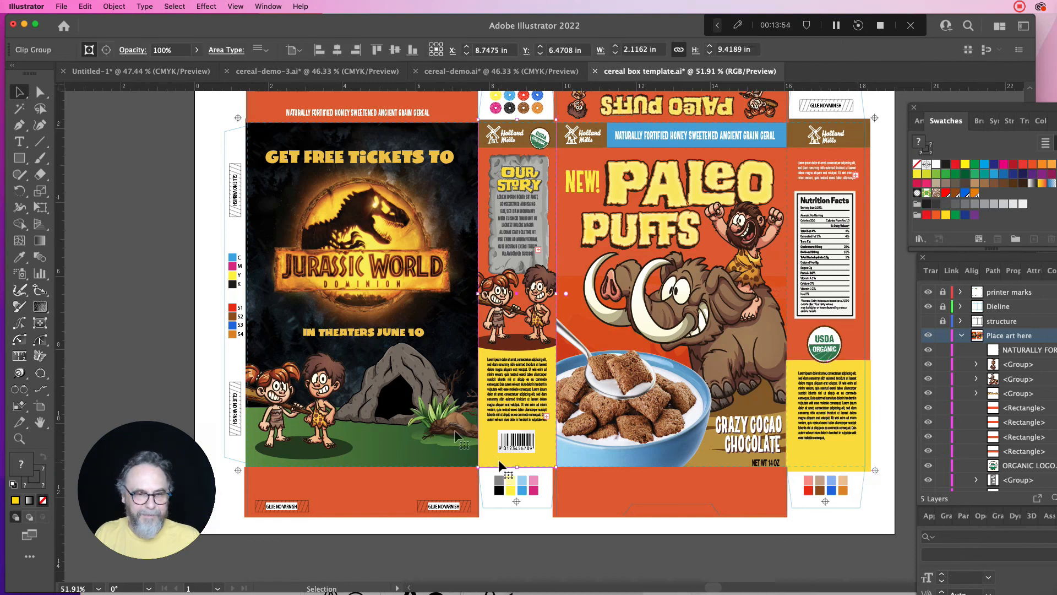
left_click(39, 91)
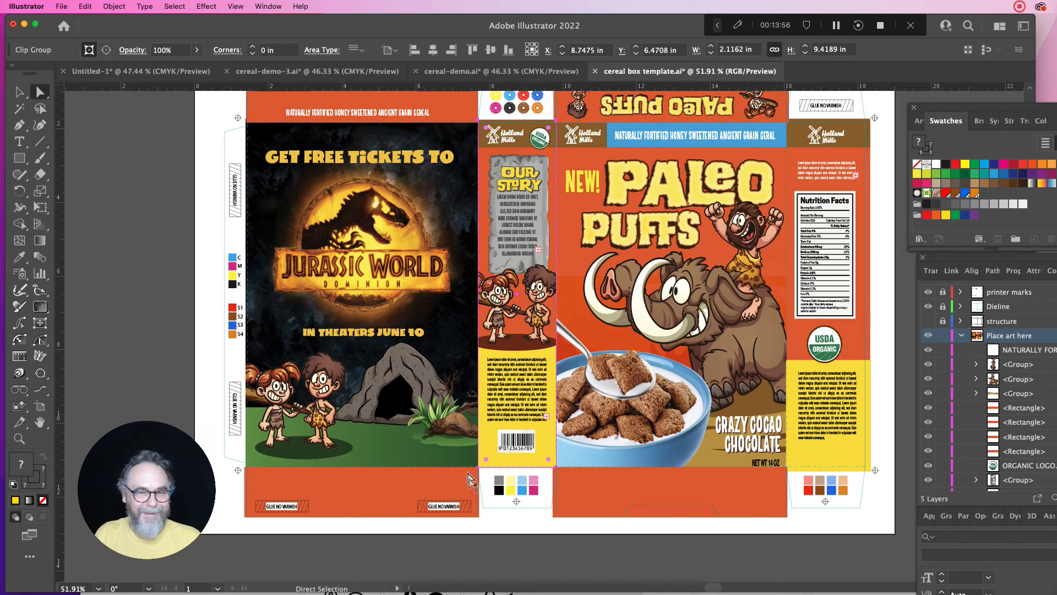
left_click(486, 484)
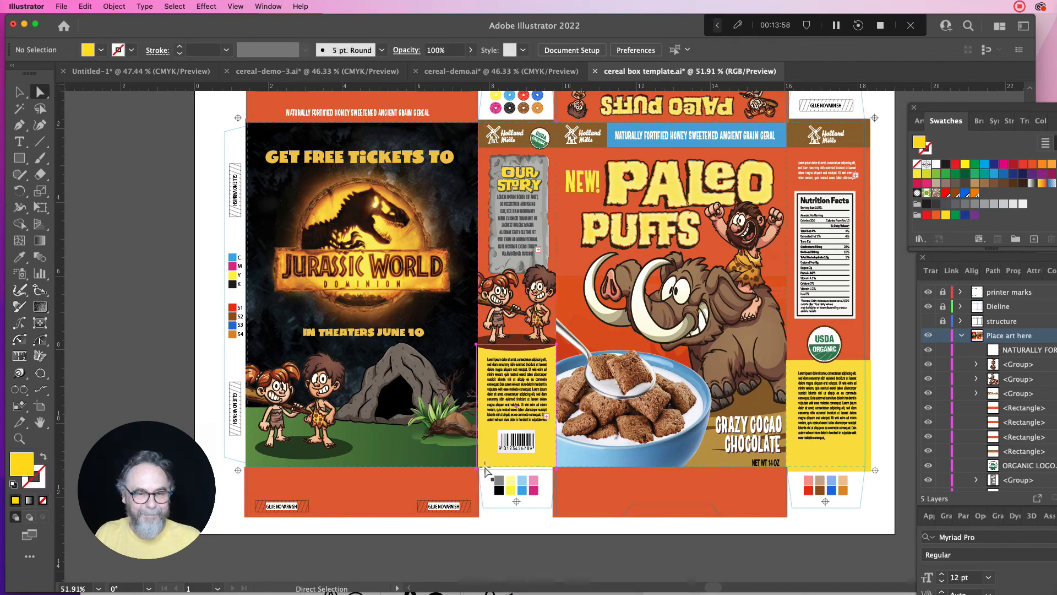
left_click(486, 468)
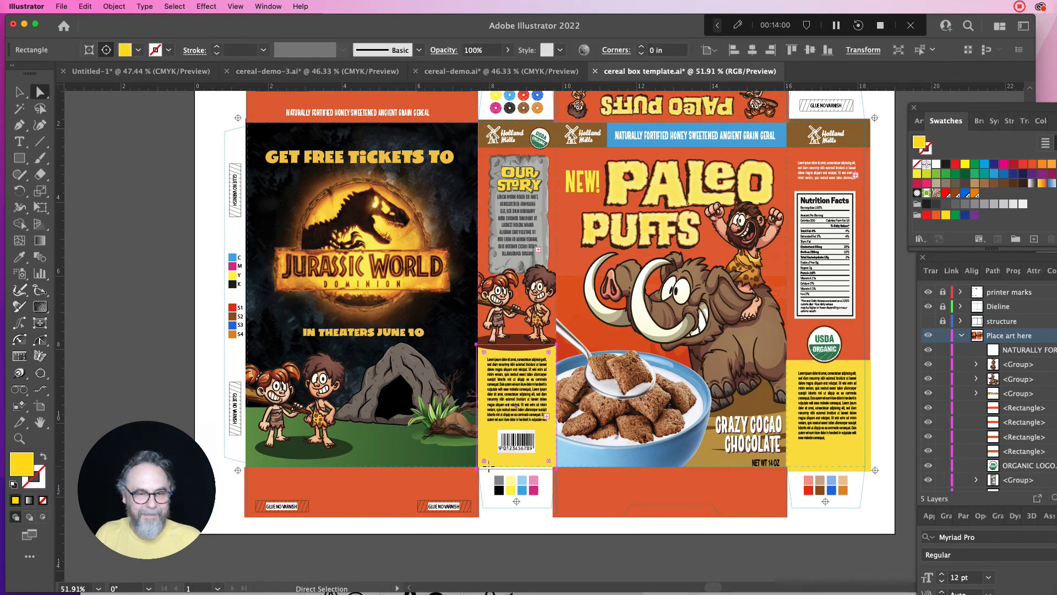
left_click(490, 469)
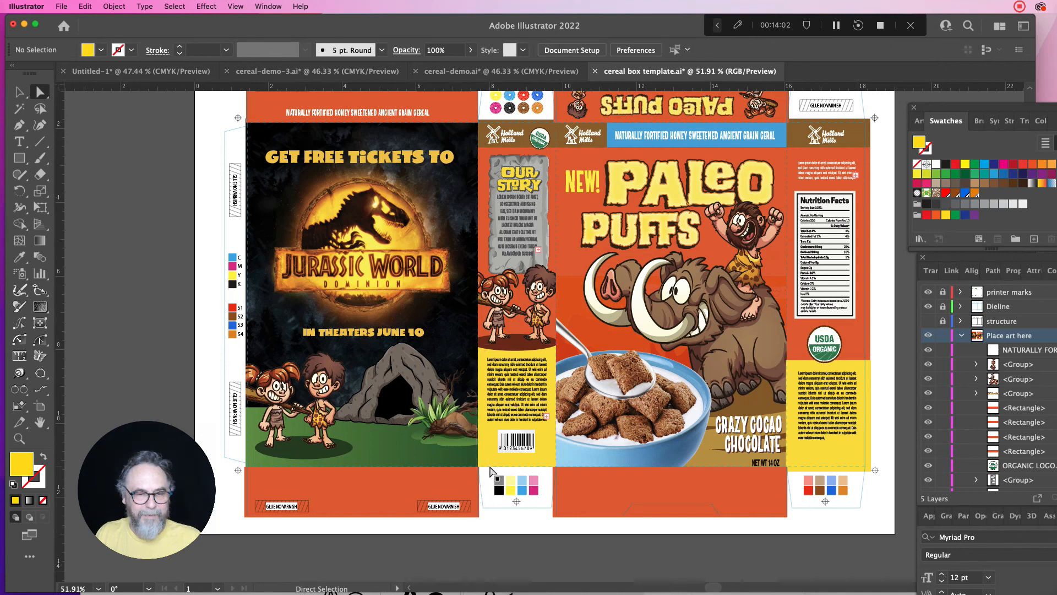
left_click(492, 469)
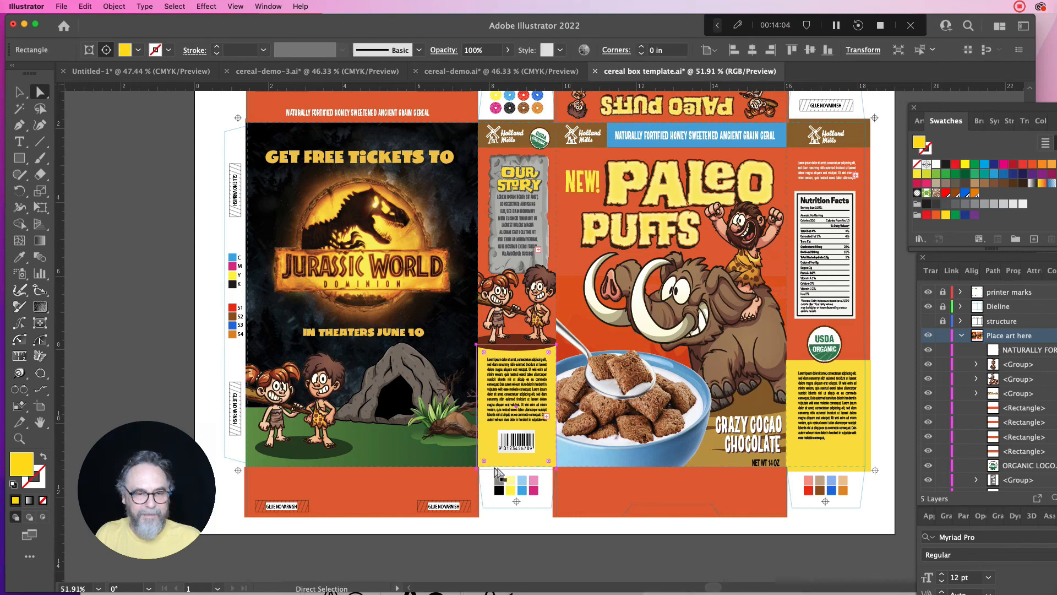
left_click(498, 470)
key("Down")
key("Down")
key("Down")
key("Down")
key("Down")
key("Down")
key("Down")
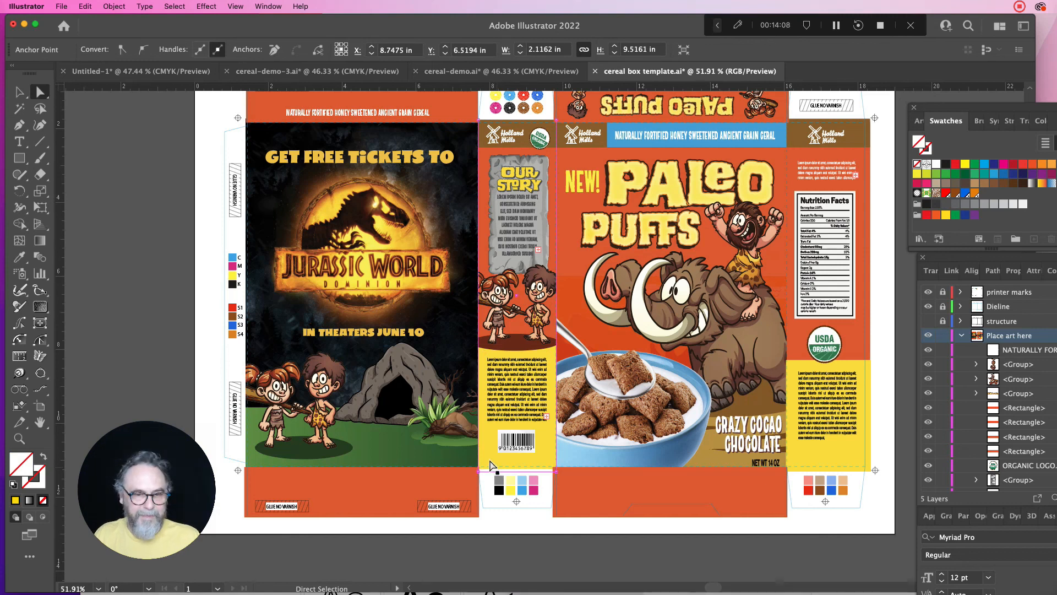
Step: Stretch the Our Story side panel's yellow rectangle downward past the lower fold line for bleed
left_click(492, 464)
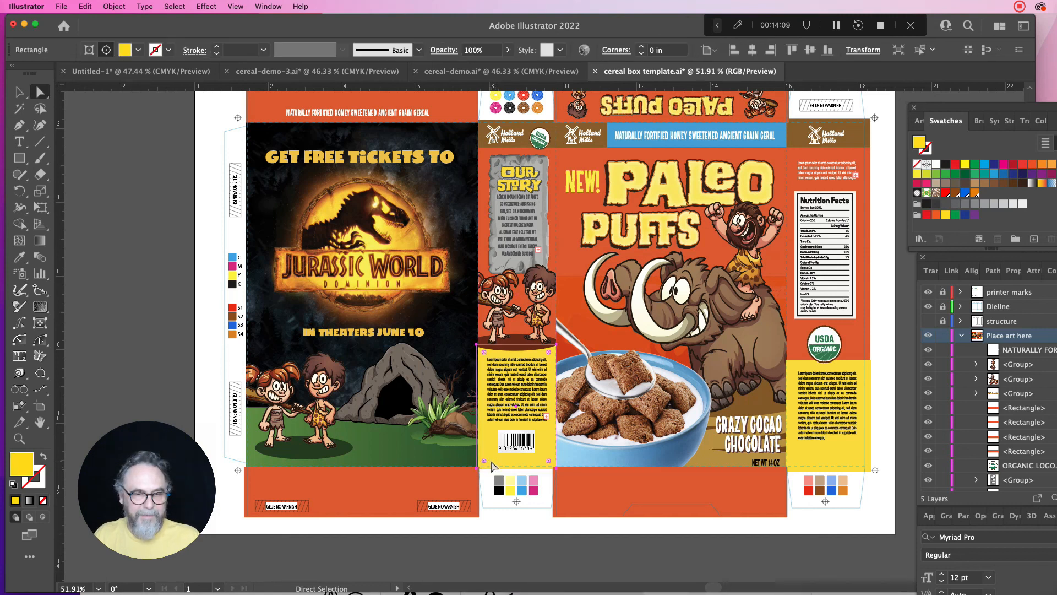
left_click(18, 93)
left_click_drag(517, 471, 518, 473)
left_click(213, 420)
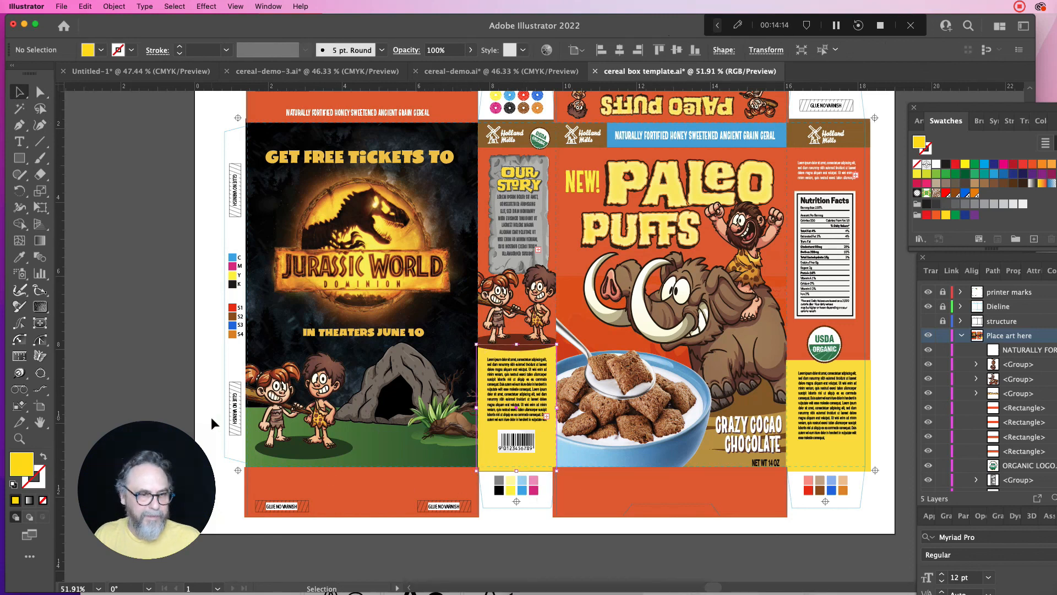